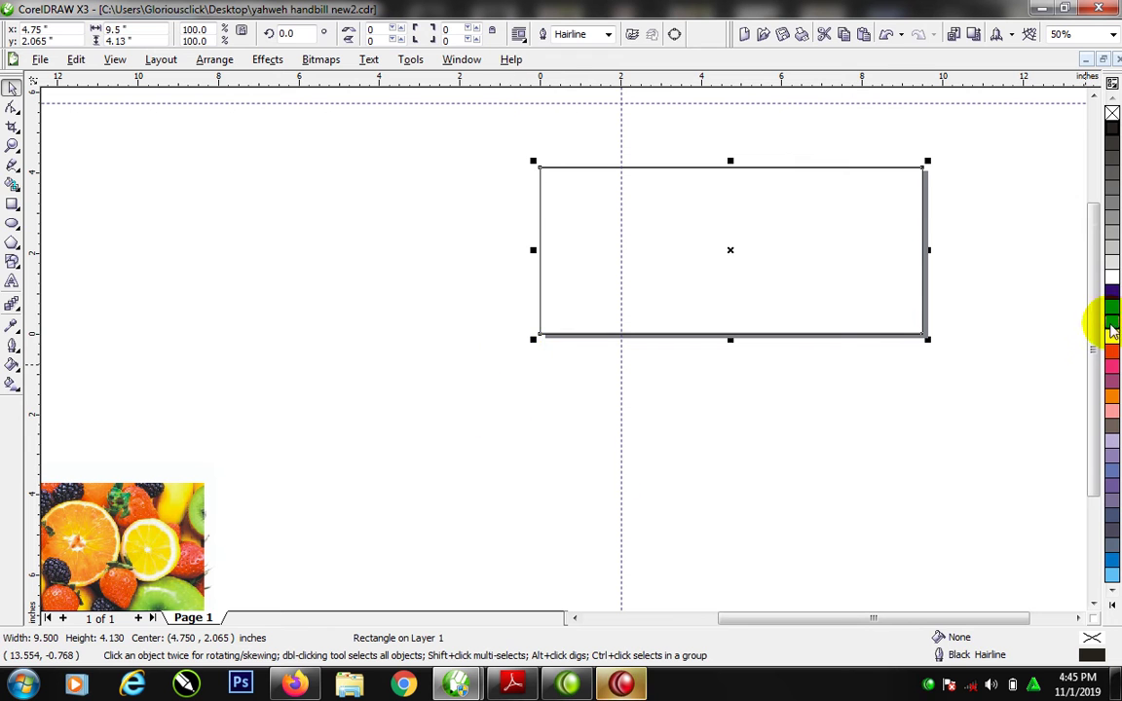
Give the envelope-sized rectangle a blue outline and set the outline width to 9 points
right_click(1111, 307)
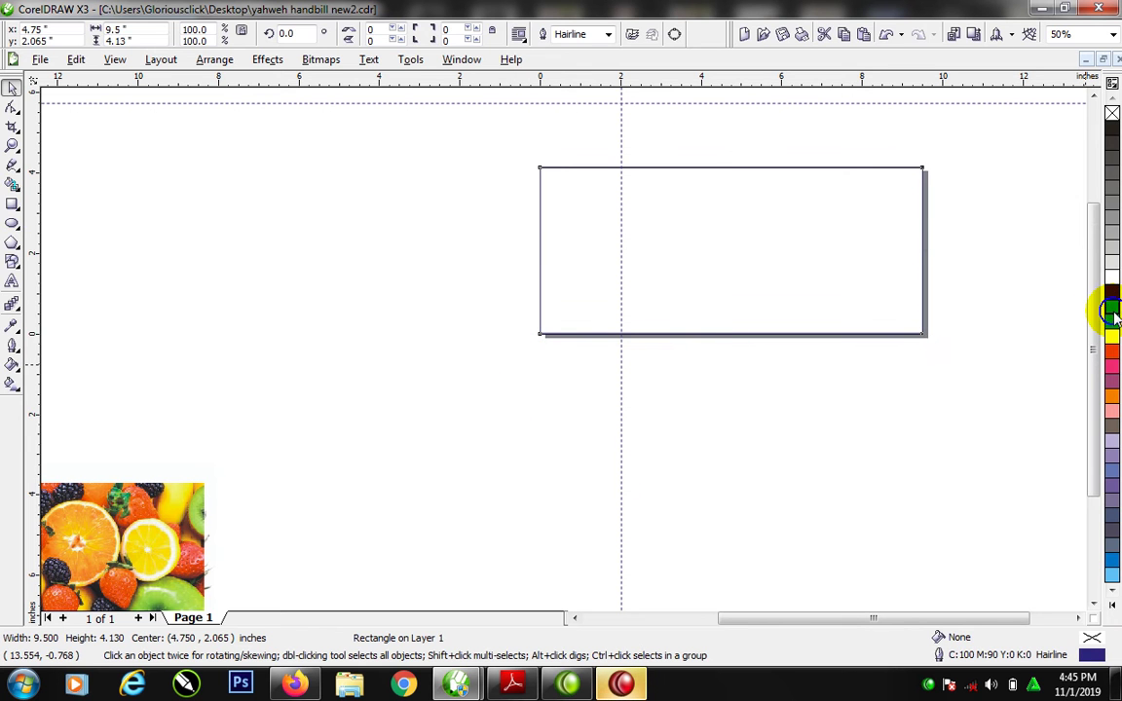
key("F12")
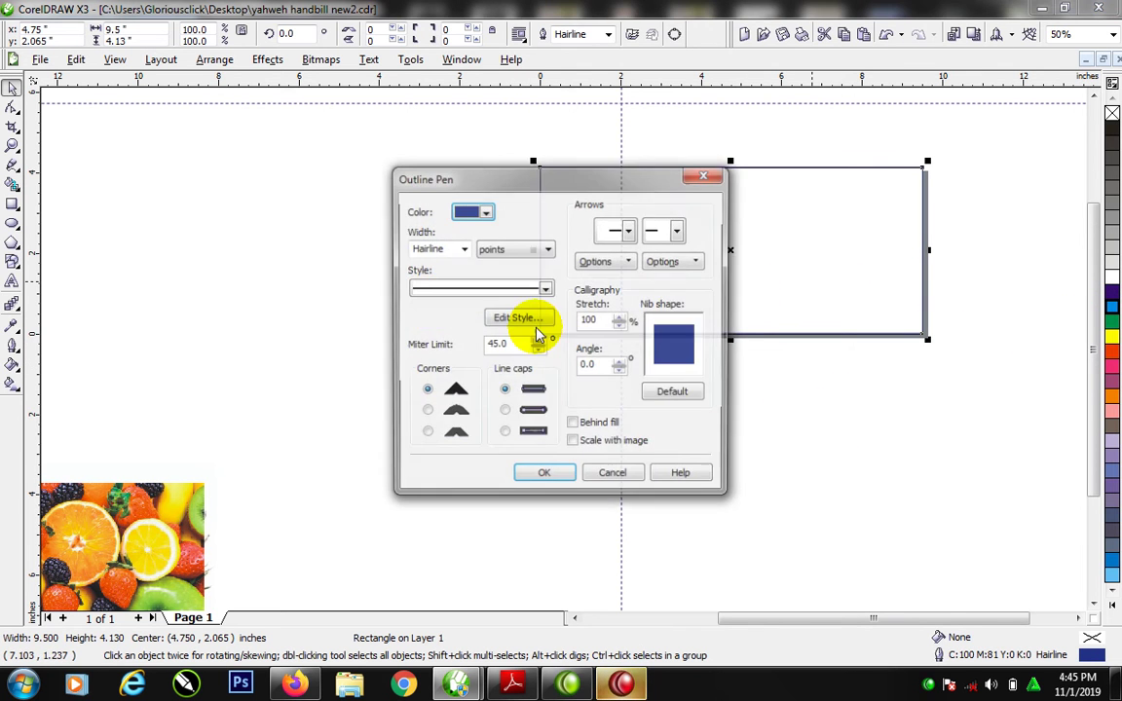
double_click(428, 249)
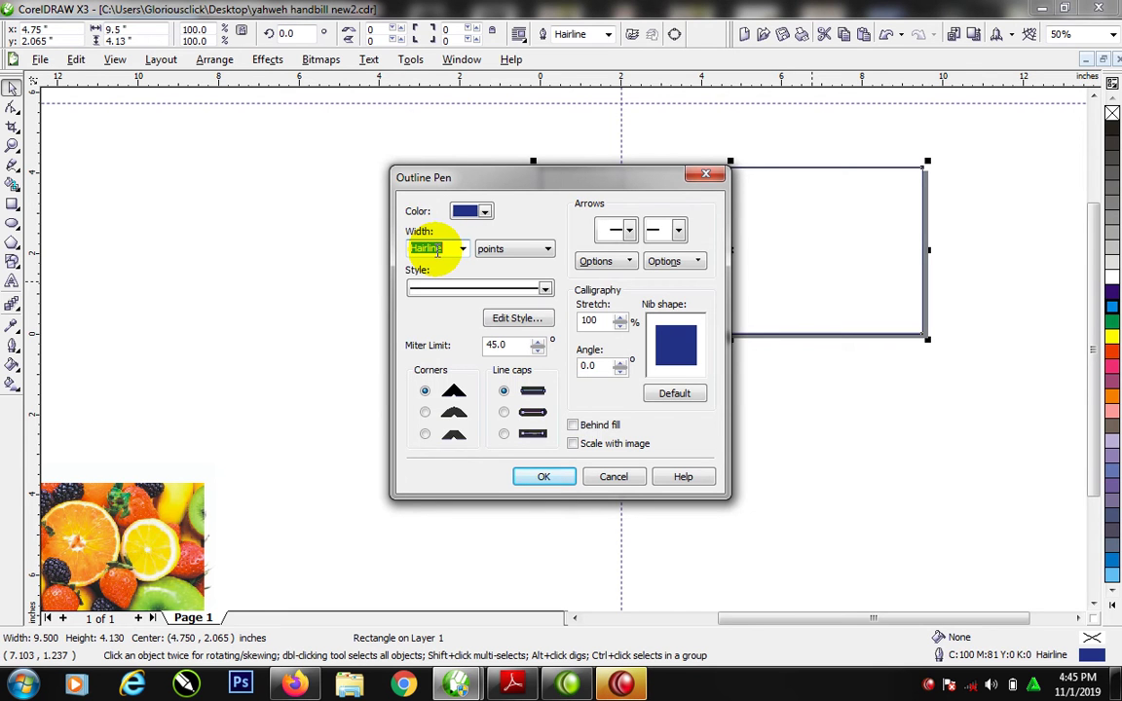
type("9")
key("Return")
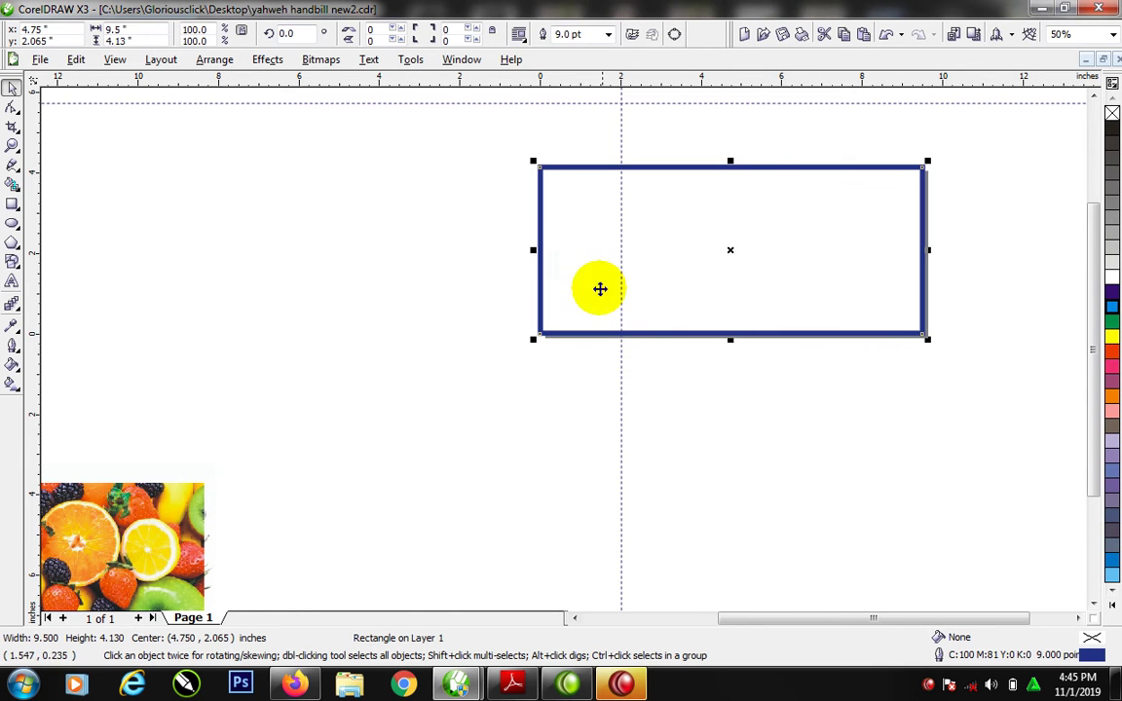
Make a copy of the rectangle narrowed to about 2.46 inches wide against the envelope's right edge
key("F2")
key("F3")
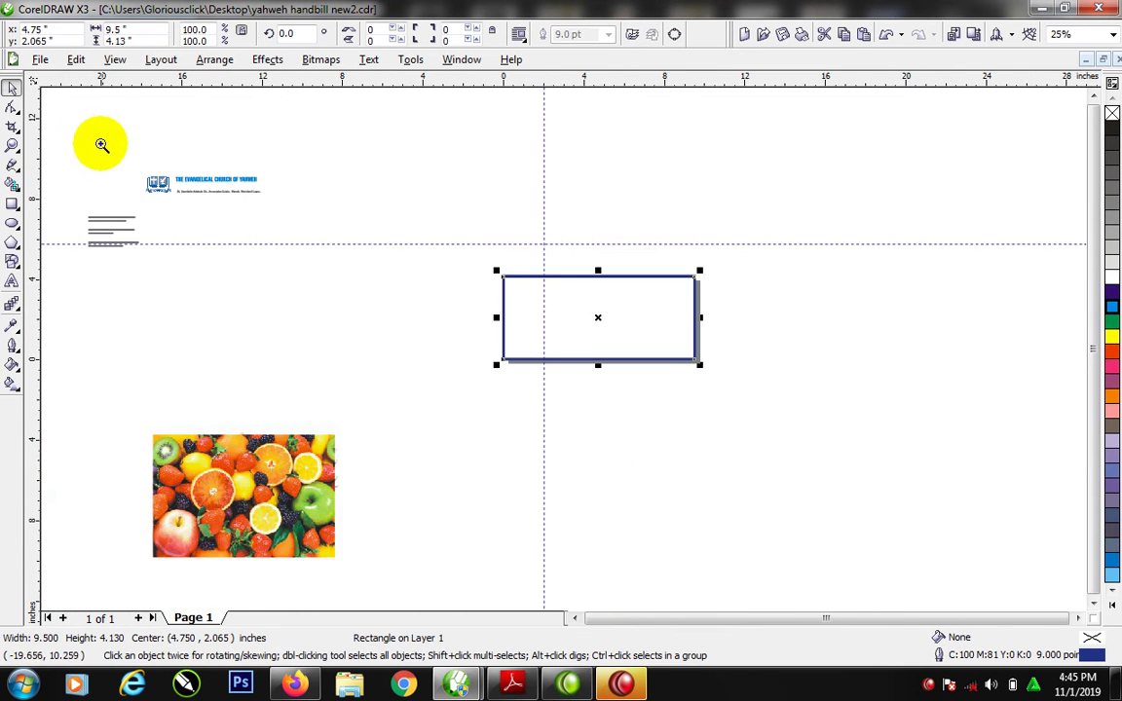
left_click_drag(96, 148, 765, 552)
left_click_drag(628, 316, 821, 307)
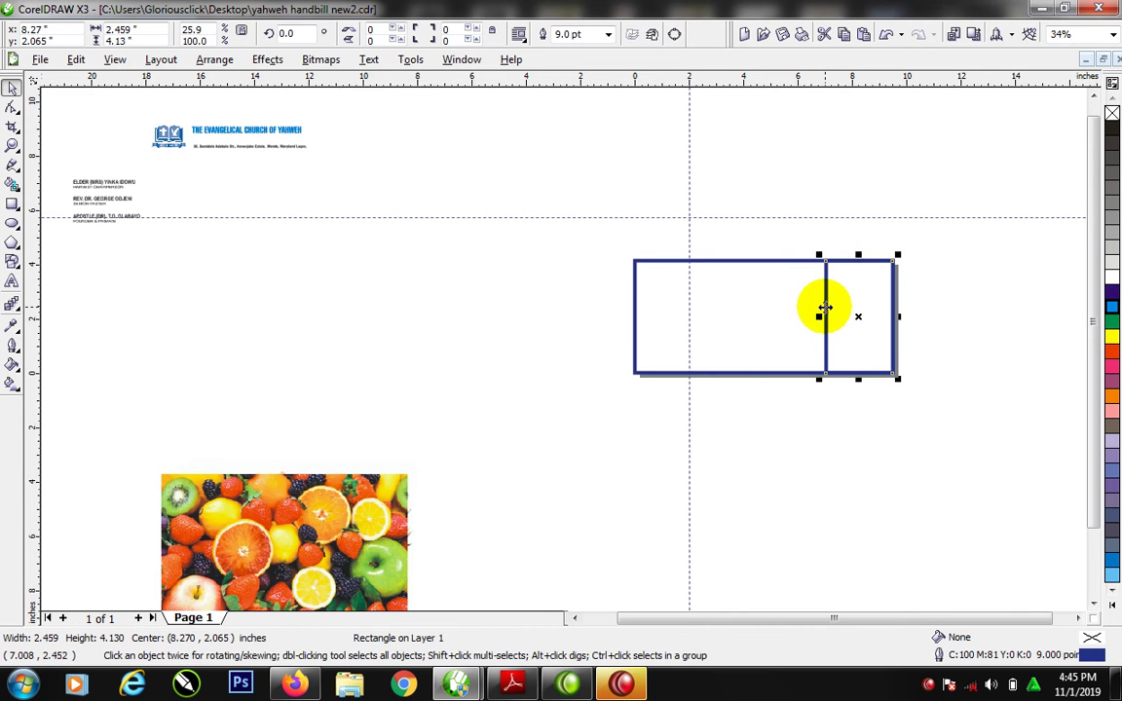
Convert the narrow copy to curves with a slanted left edge widening toward the base, and fill it 10% black without an outline
key("ctrl+q")
key("F10")
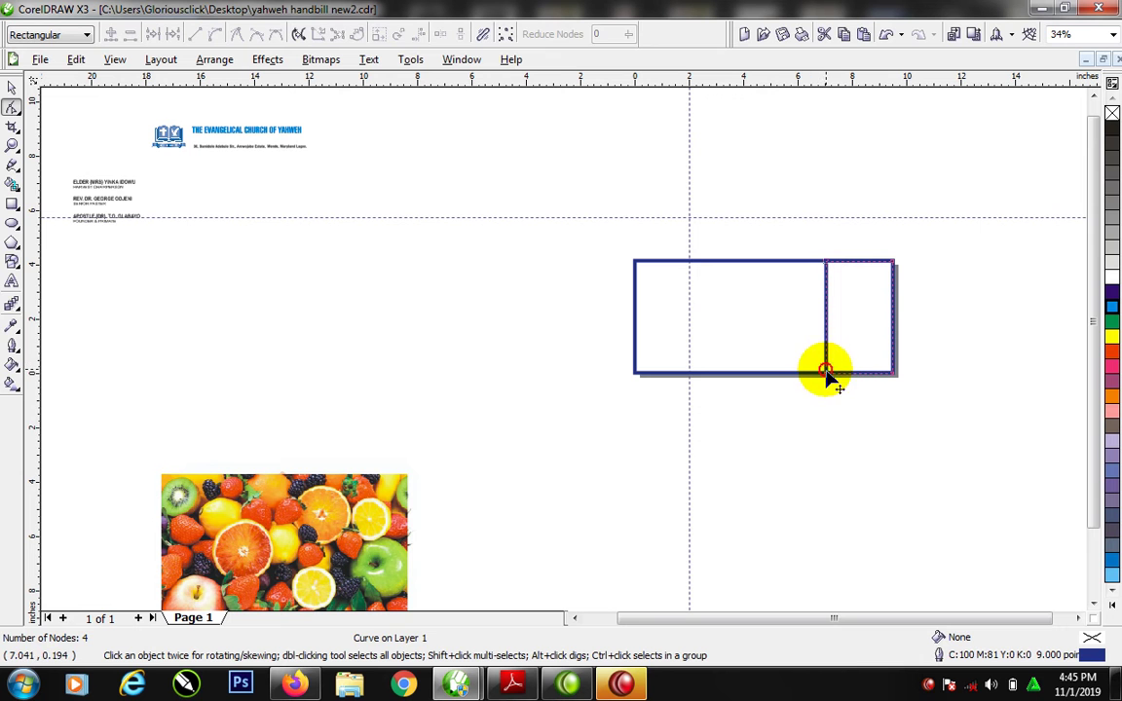
left_click_drag(826, 373, 794, 374)
key("space")
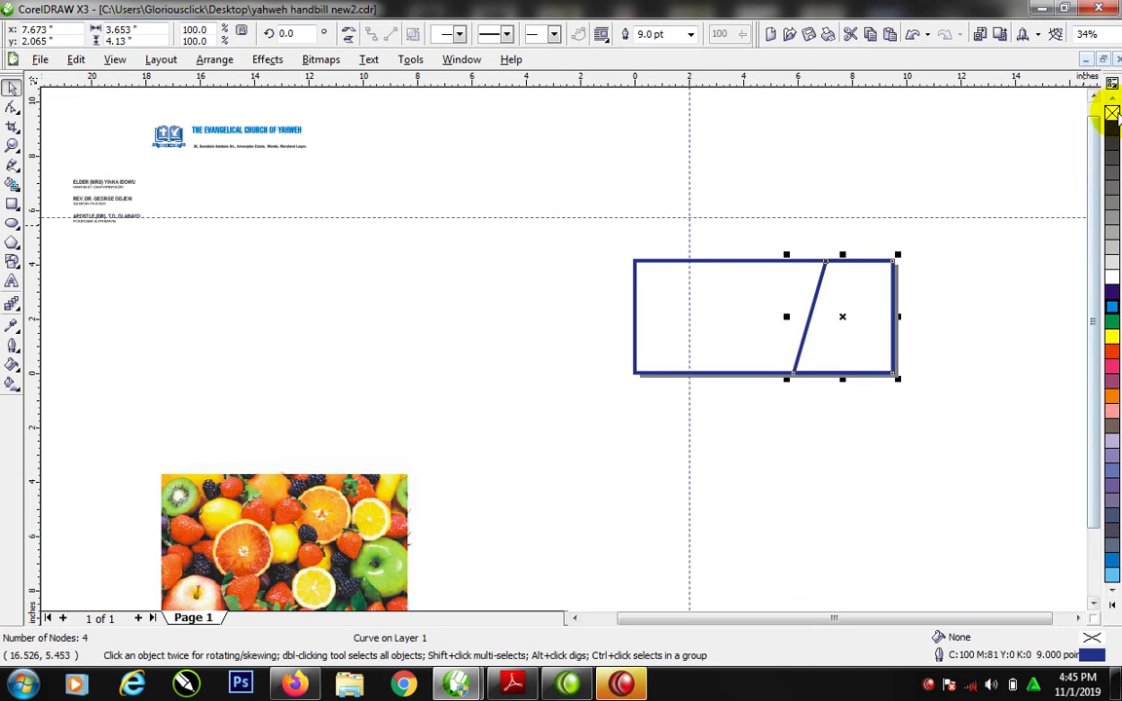
right_click(1112, 113)
left_click(1114, 253)
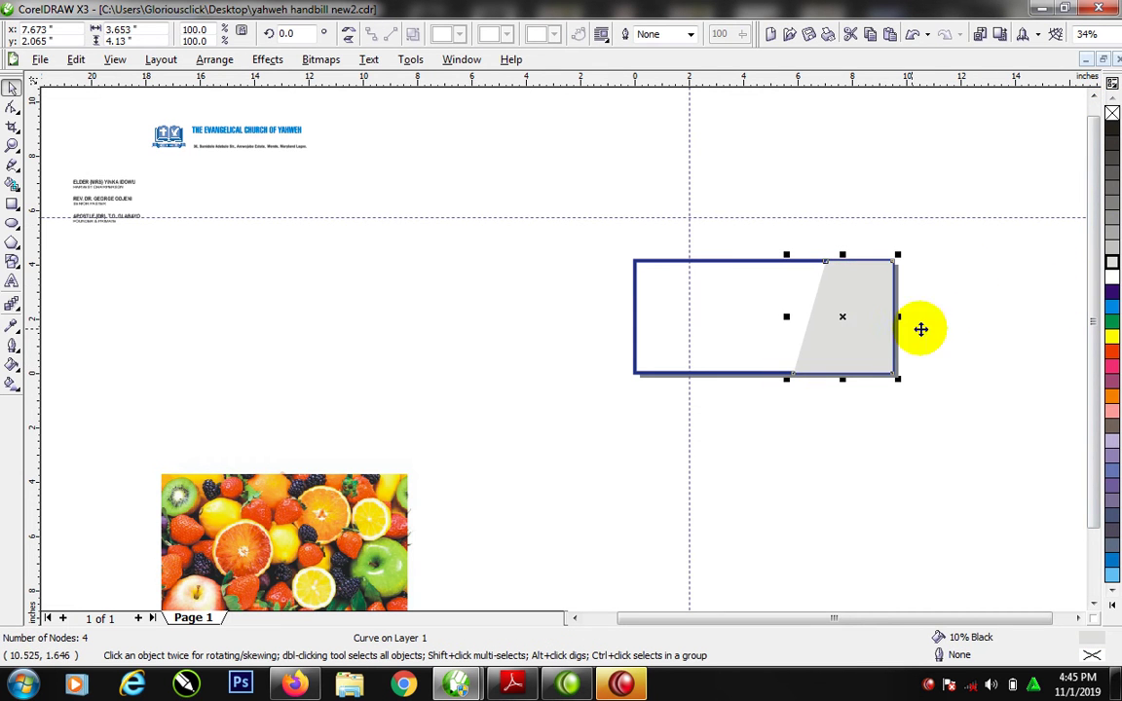
Create a vertically mirrored copy of the grey slanted shape and align it over the original along the bottom edge
left_click_drag(903, 319, 689, 319)
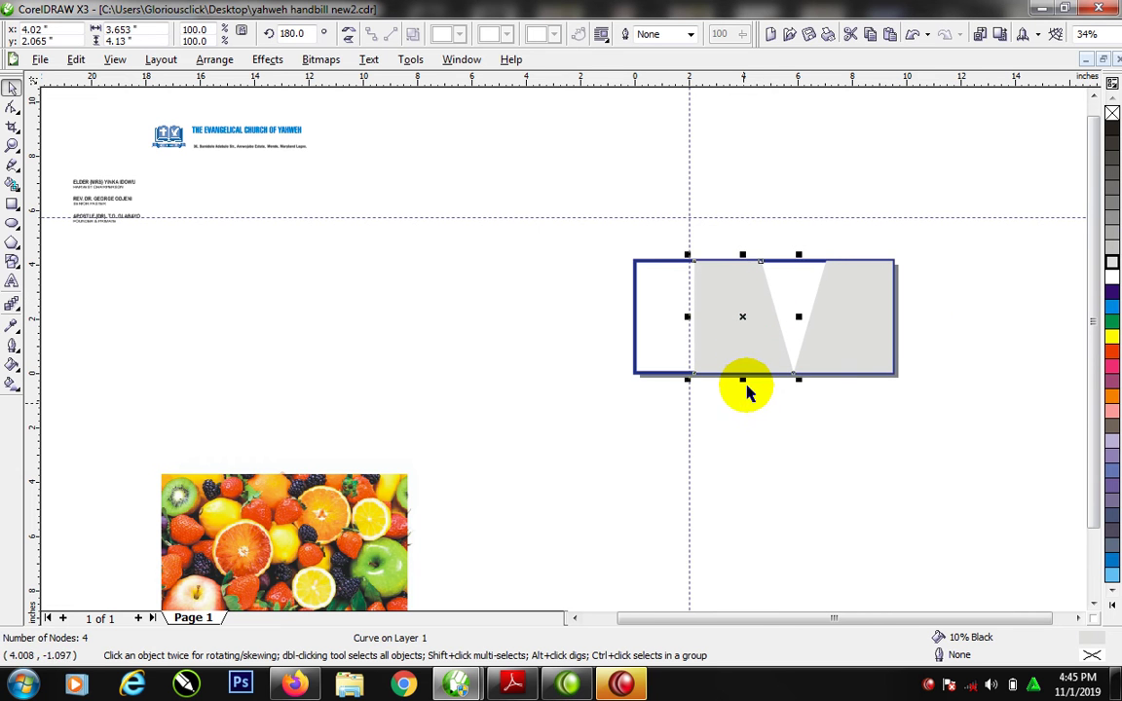
left_click_drag(742, 378, 745, 235)
left_click_drag(688, 208, 859, 207)
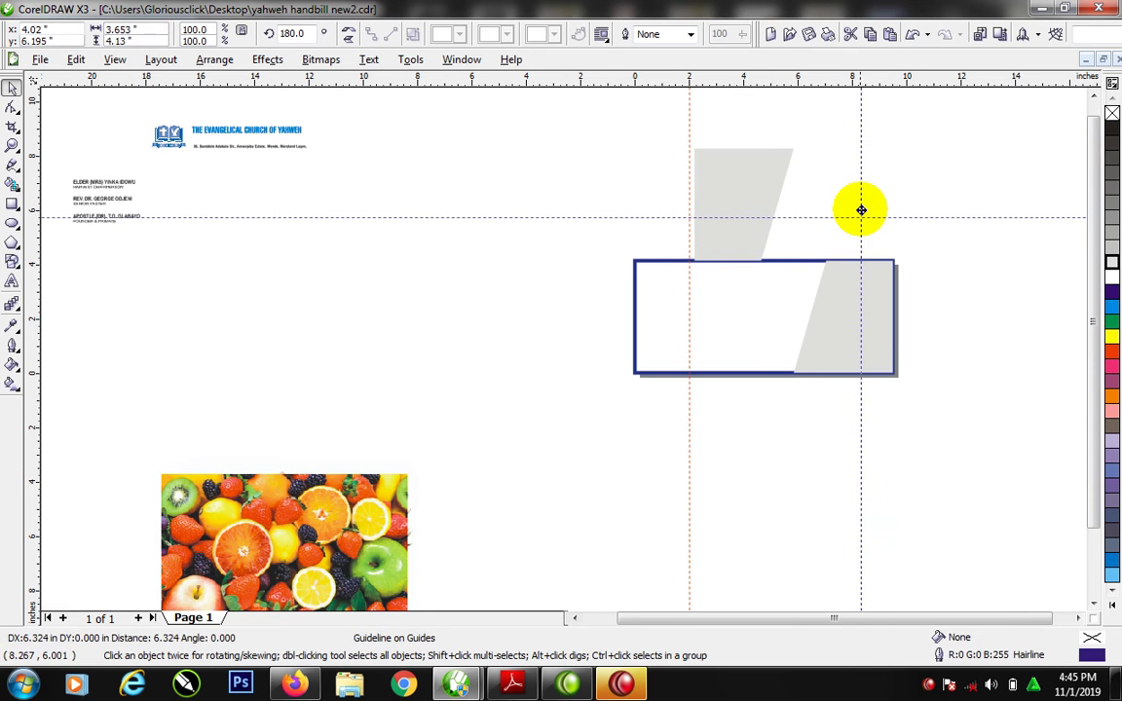
left_click(692, 208)
left_click_drag(691, 207, 821, 205)
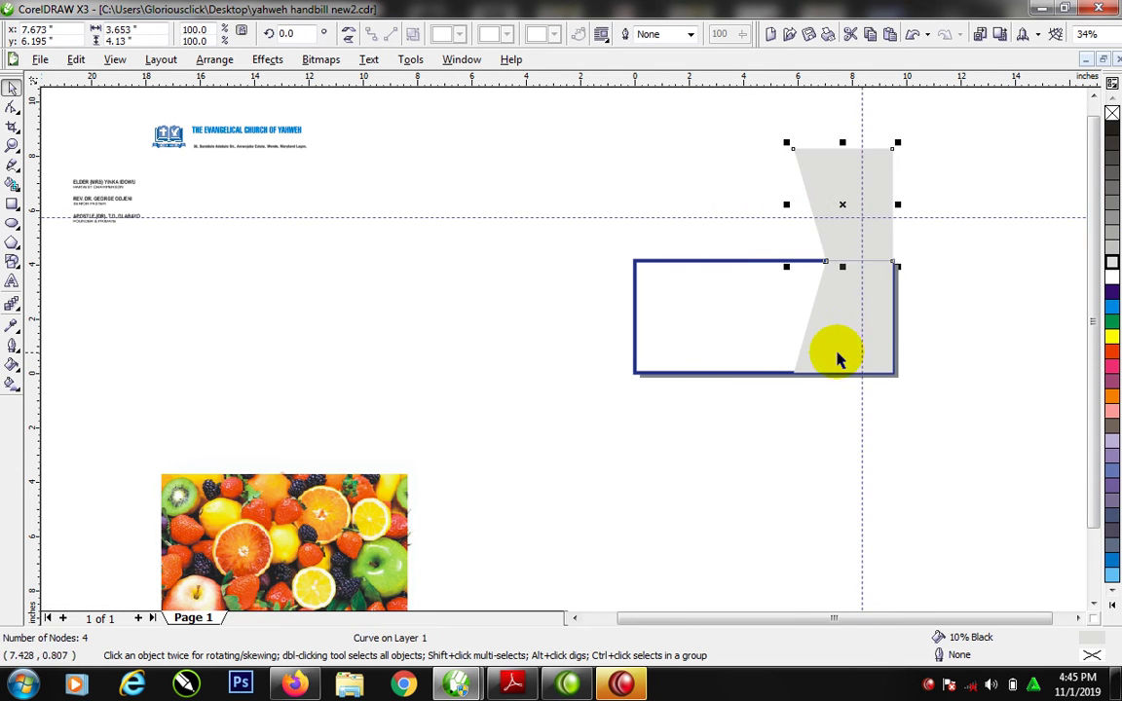
left_click(840, 352, "shift")
key("b")
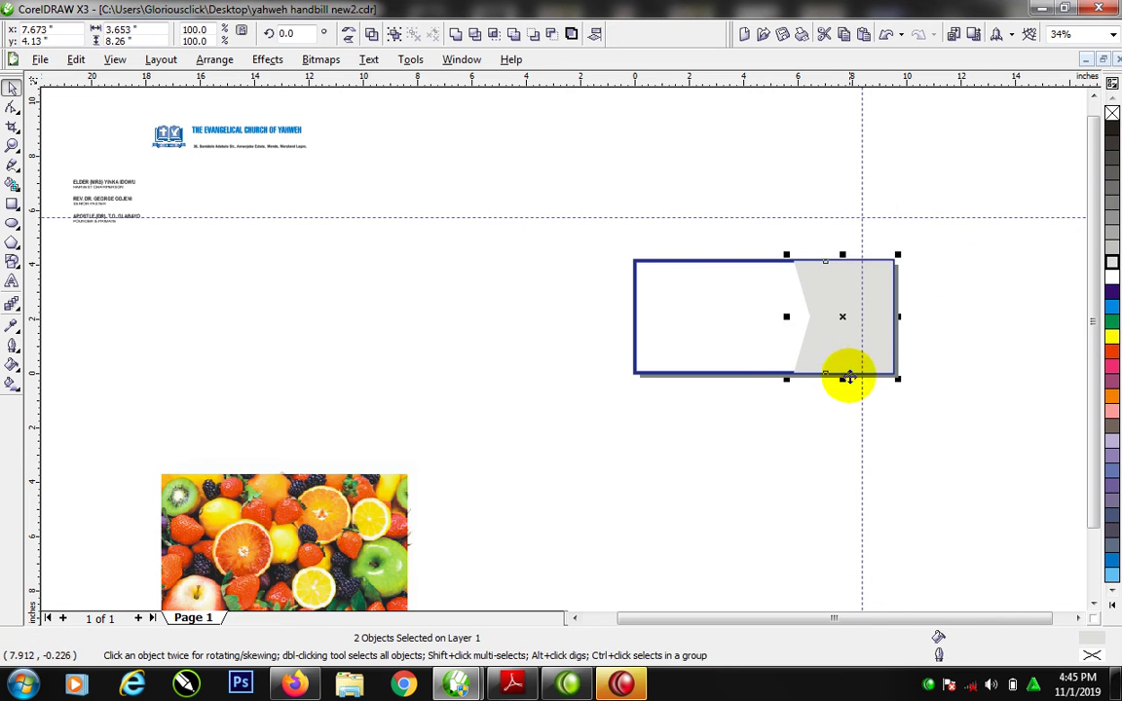
Fill the mirrored slanted copy with dark blue (C:100 M:90 Y:0 K:0) and place it behind the grey shape
left_click(964, 201)
left_click(843, 313)
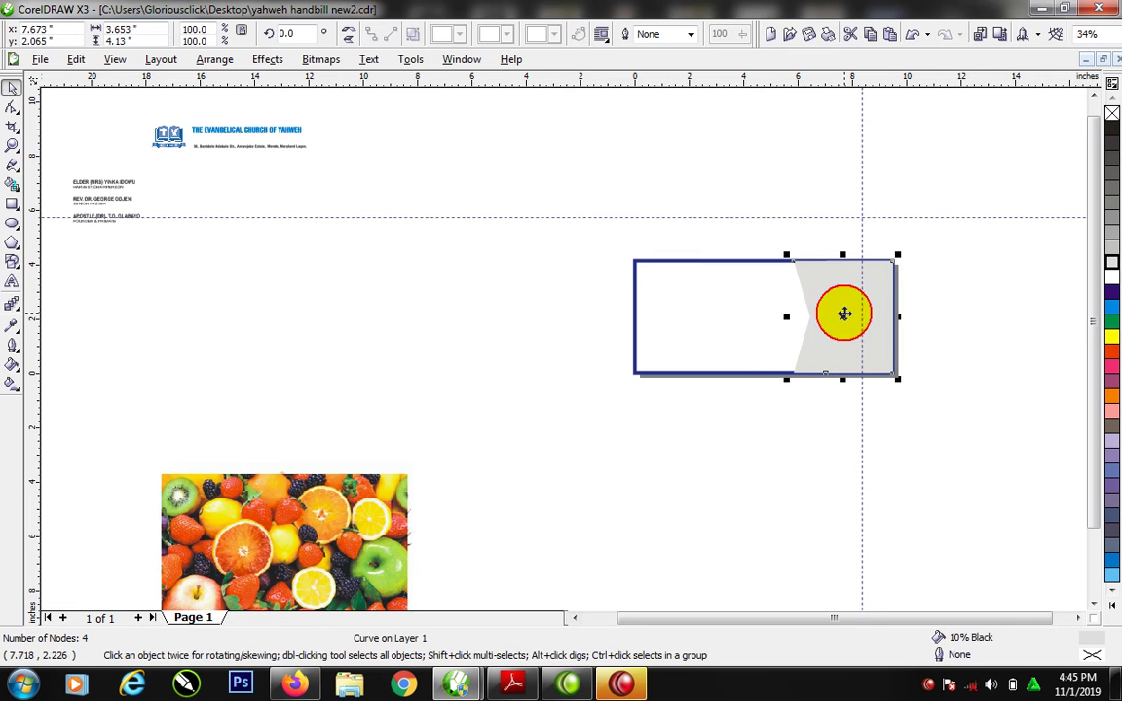
left_click(1111, 306)
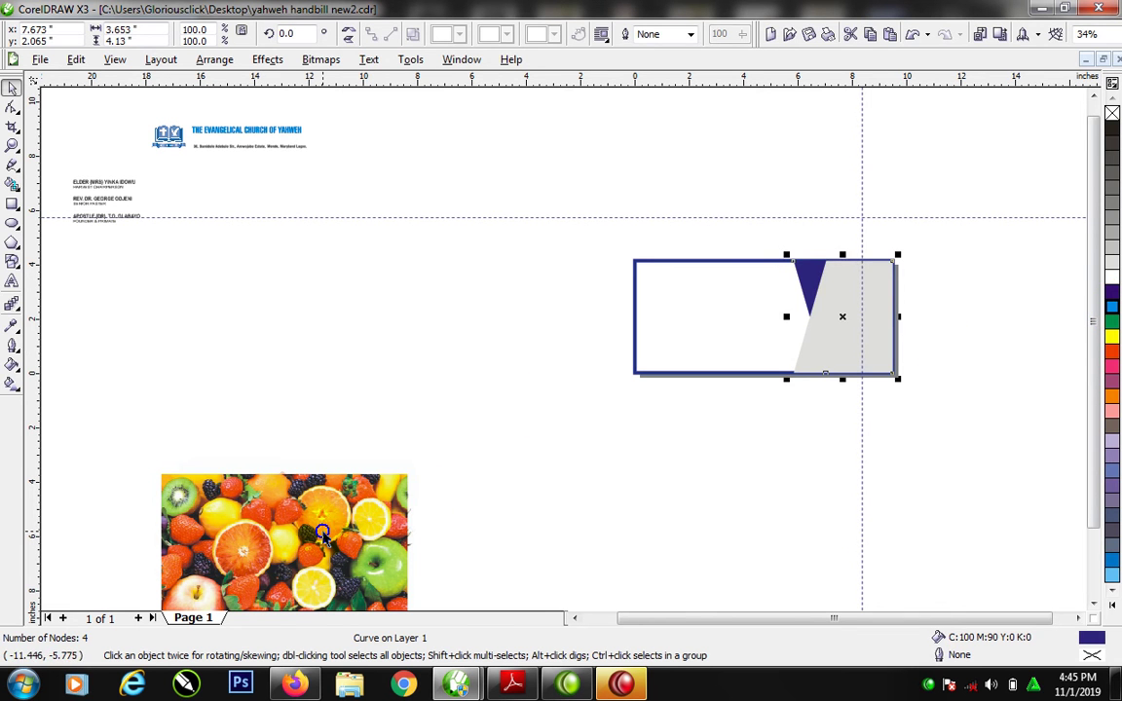
PowerClip a copy of the fruit photo inside the grey slanted shape and delete the original photo
left_click_drag(323, 534, 952, 337)
left_click(903, 356)
left_click(880, 308, "ctrl")
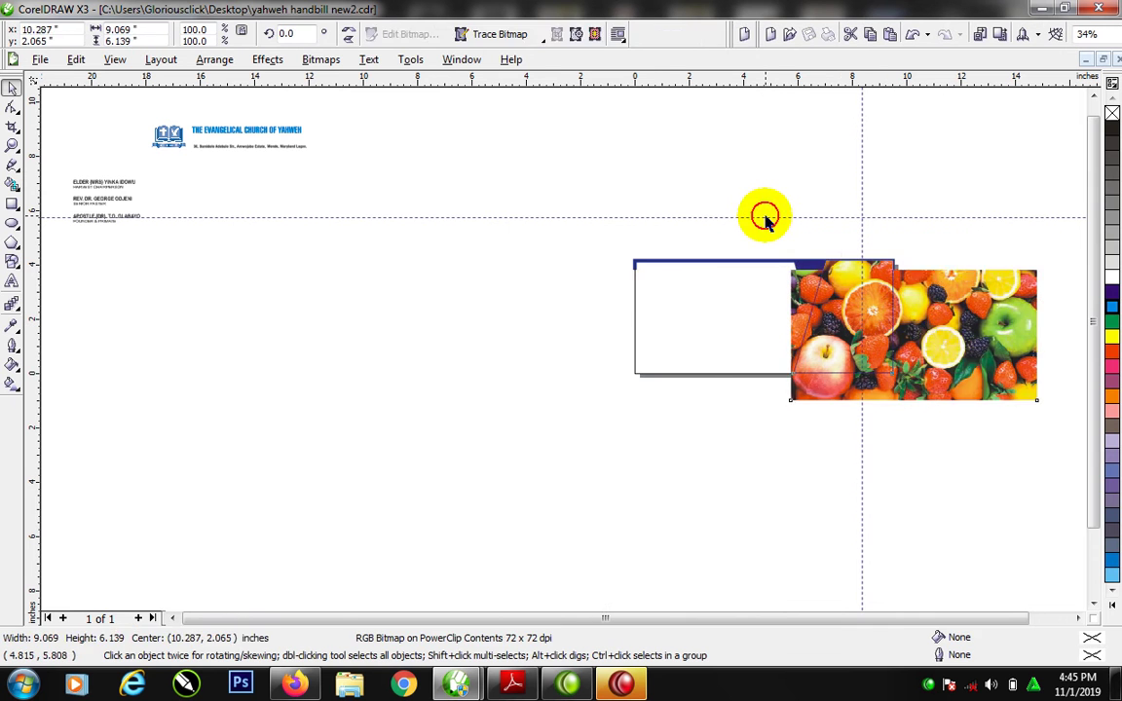
left_click(765, 220, "ctrl")
left_click(262, 482)
key("Delete")
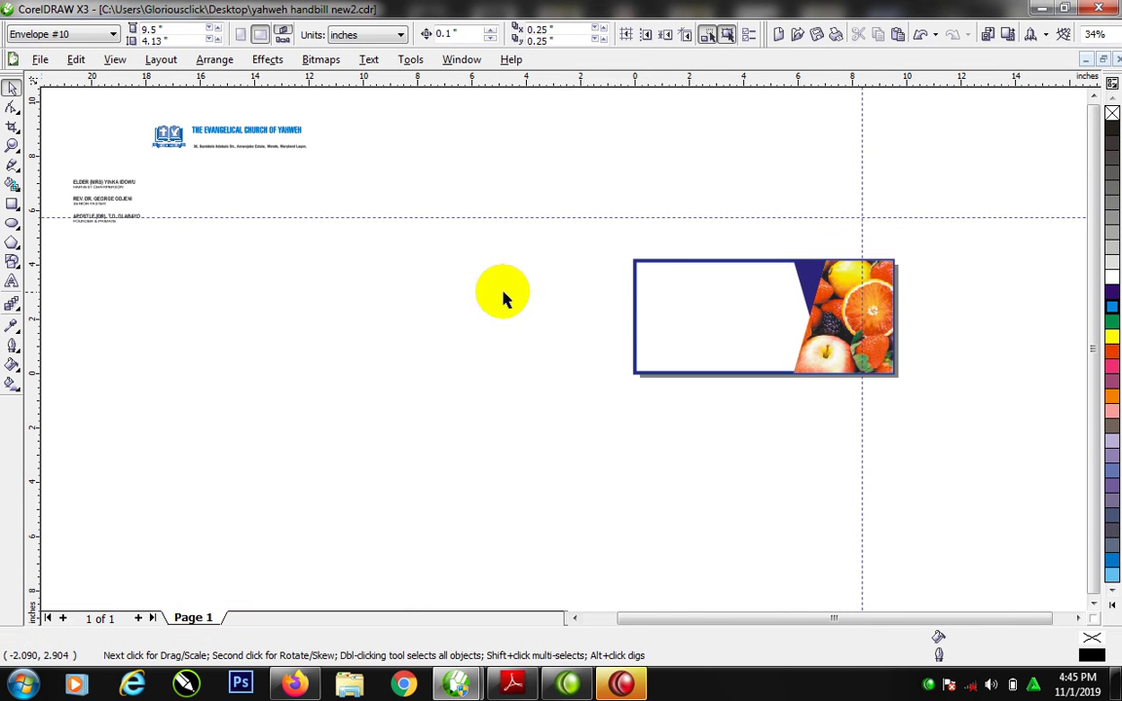
Move the logo, church name and address to the envelope's upper left, and the officials' names group onto the fruit photo
left_click_drag(371, 100, 97, 158)
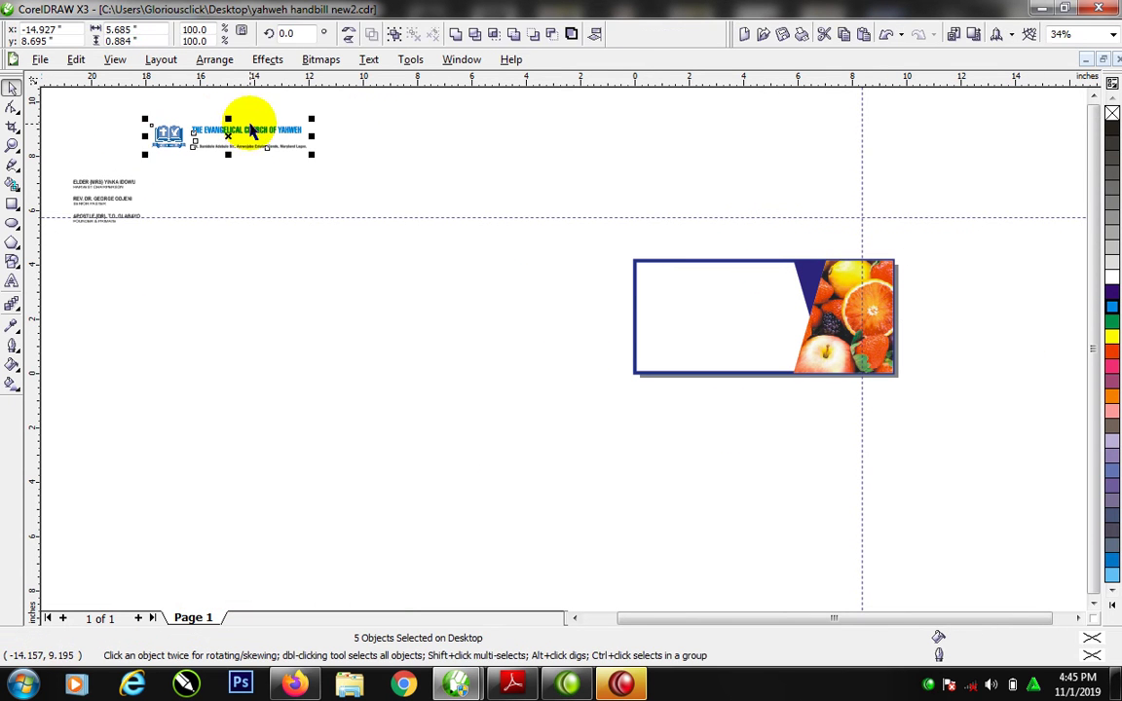
left_click_drag(252, 129, 741, 279)
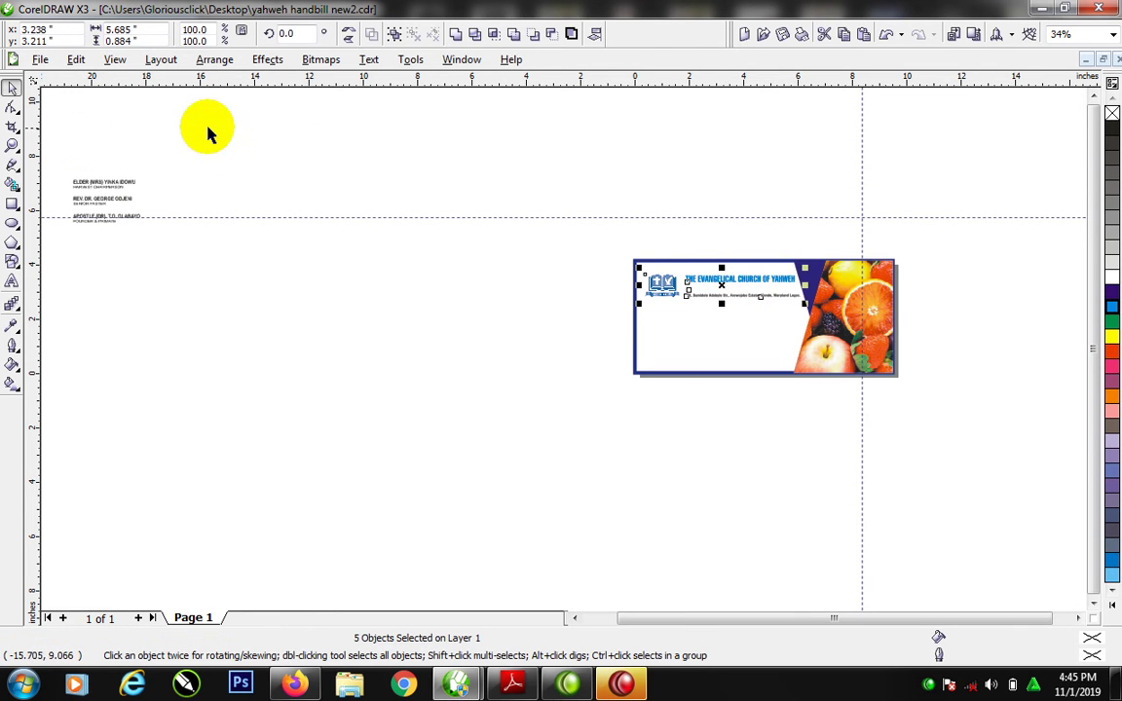
left_click_drag(106, 201, 867, 344)
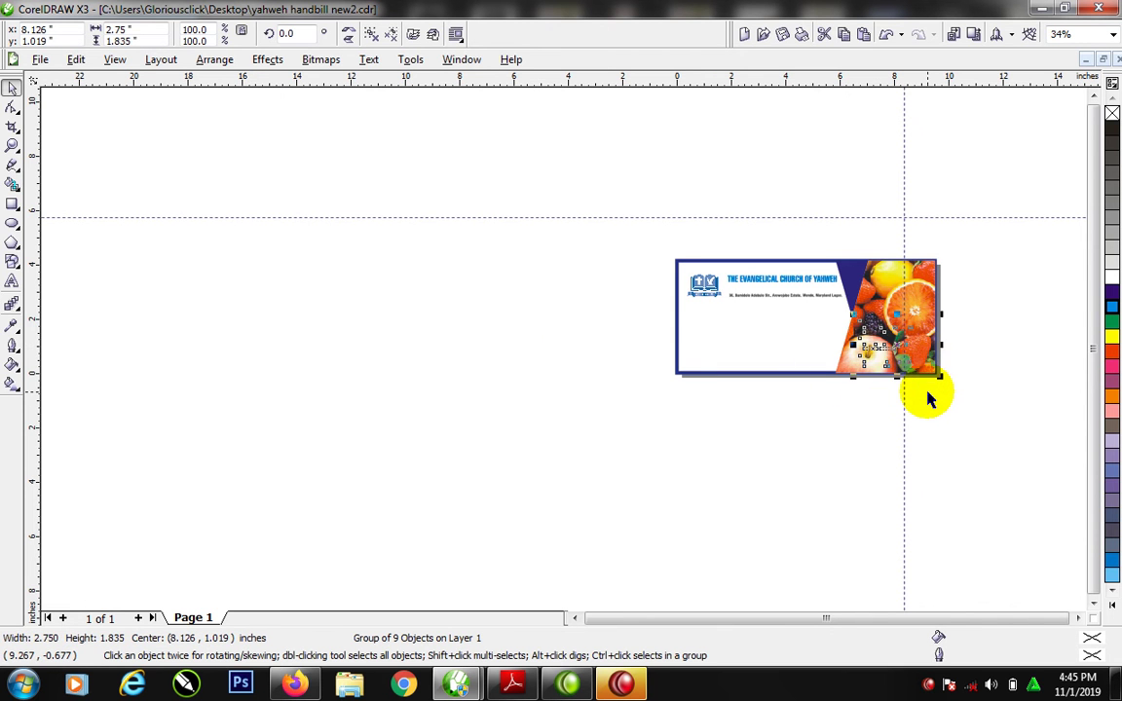
Scale the officials' names group to about 2.02 inches wide in the lower right corner of the fruit photo
key("F2")
left_click_drag(596, 228, 1051, 427)
left_click_drag(606, 426, 634, 408)
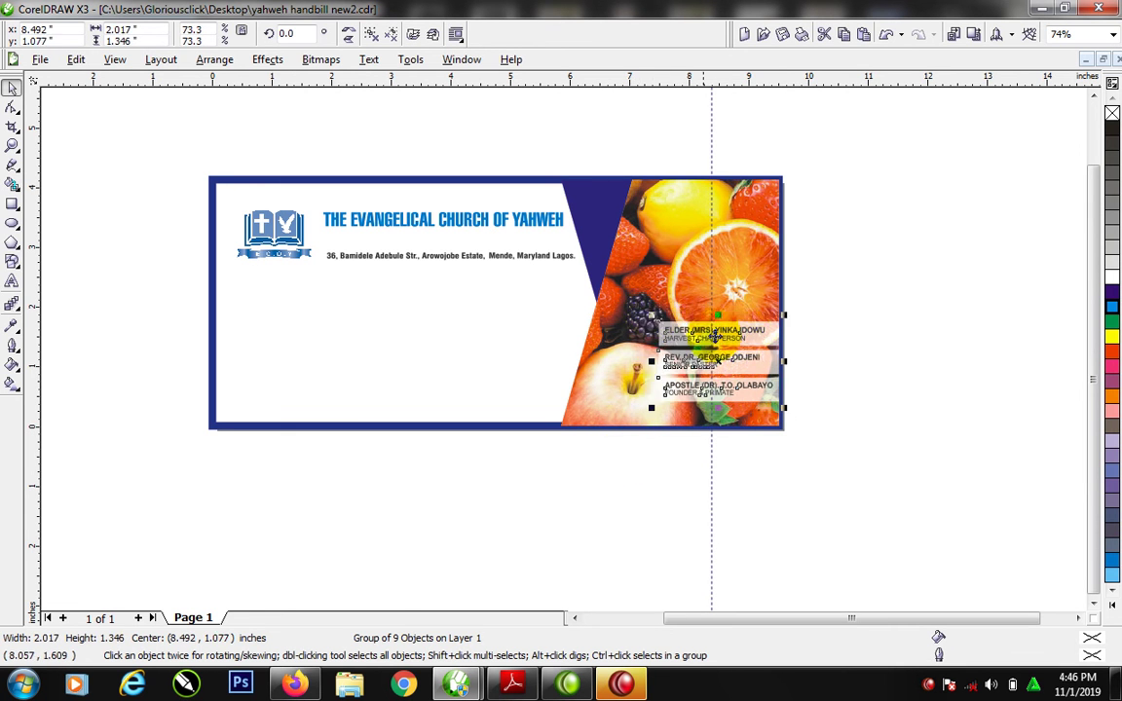
Edit the PowerClip contents to shrink the fruit photo and shift it left within the slanted shape
left_click(761, 241, "ctrl")
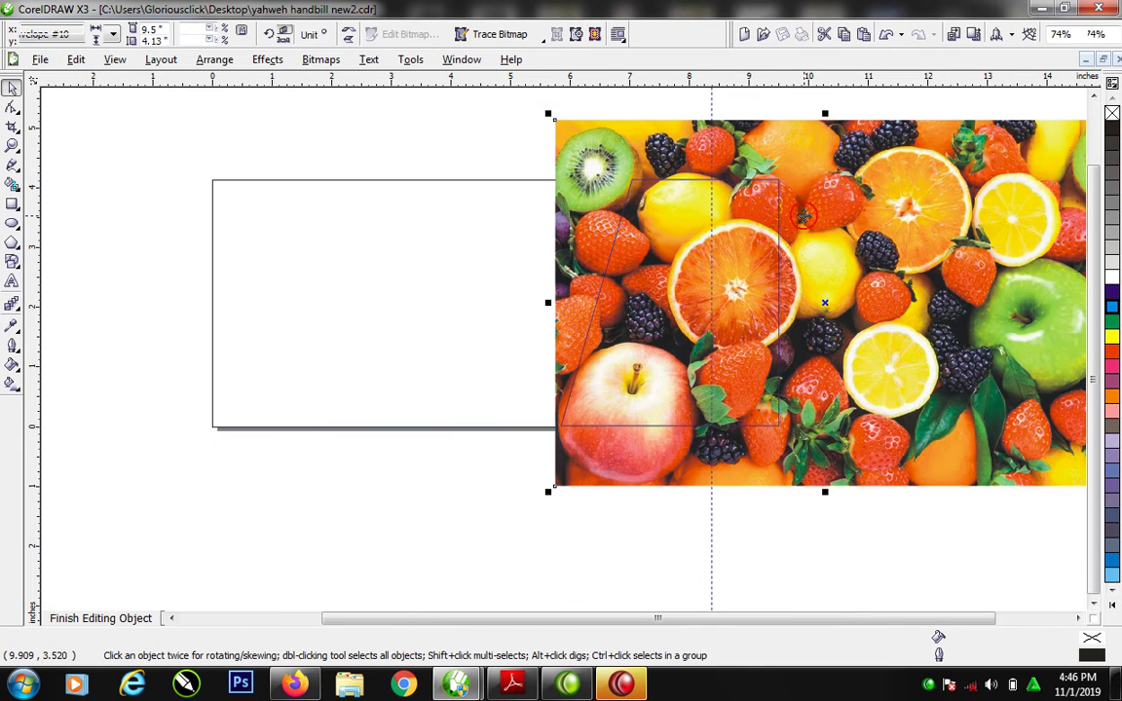
left_click_drag(554, 119, 620, 162)
left_click_drag(924, 231, 736, 232)
left_click(683, 150, "ctrl")
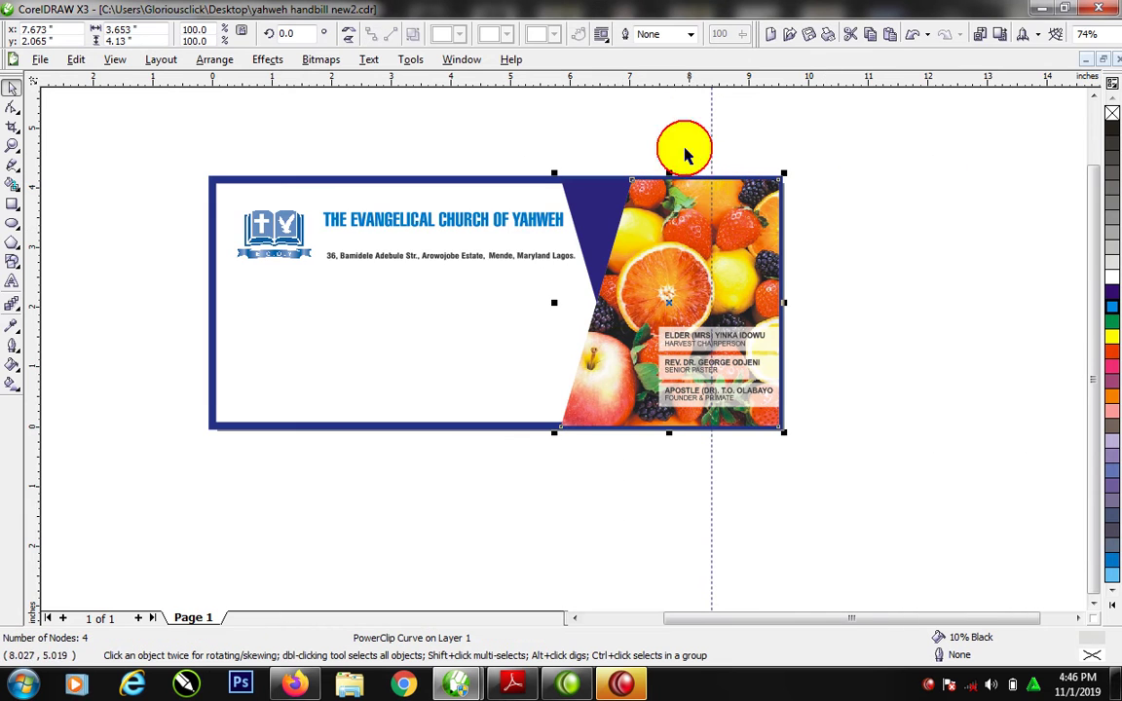
Draw a thin rectangle about 4.23 by 0.22 inches between the church name and the address line
left_click(481, 239)
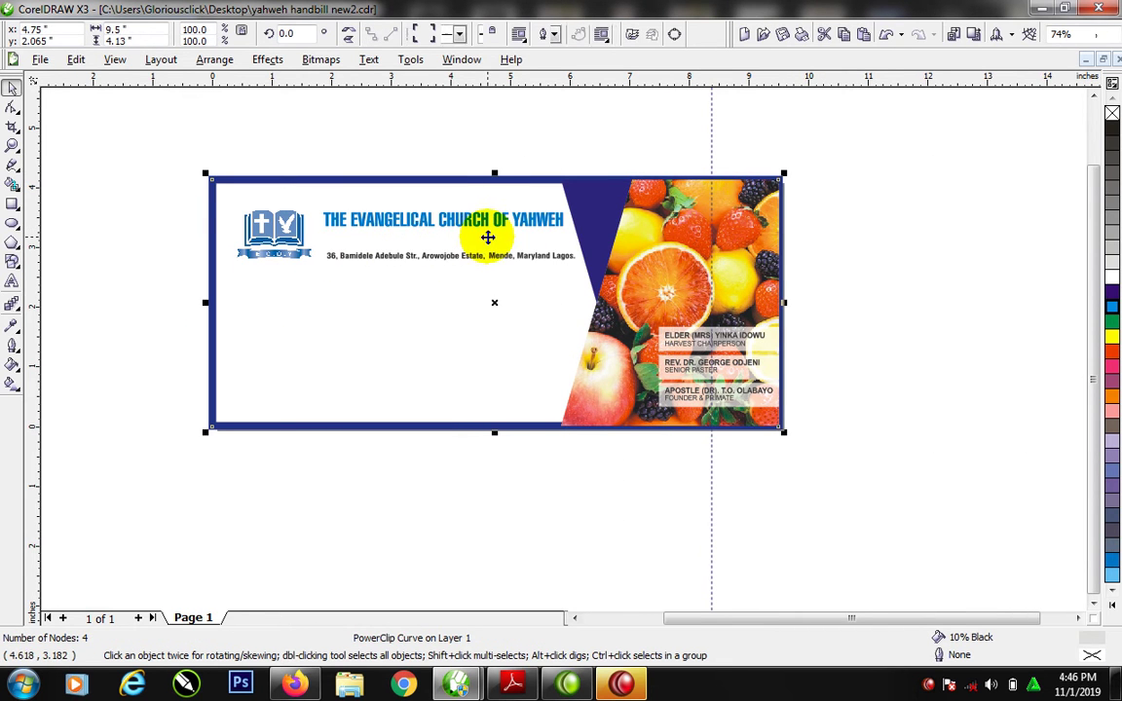
left_click(12, 203)
left_click_drag(324, 233, 578, 245)
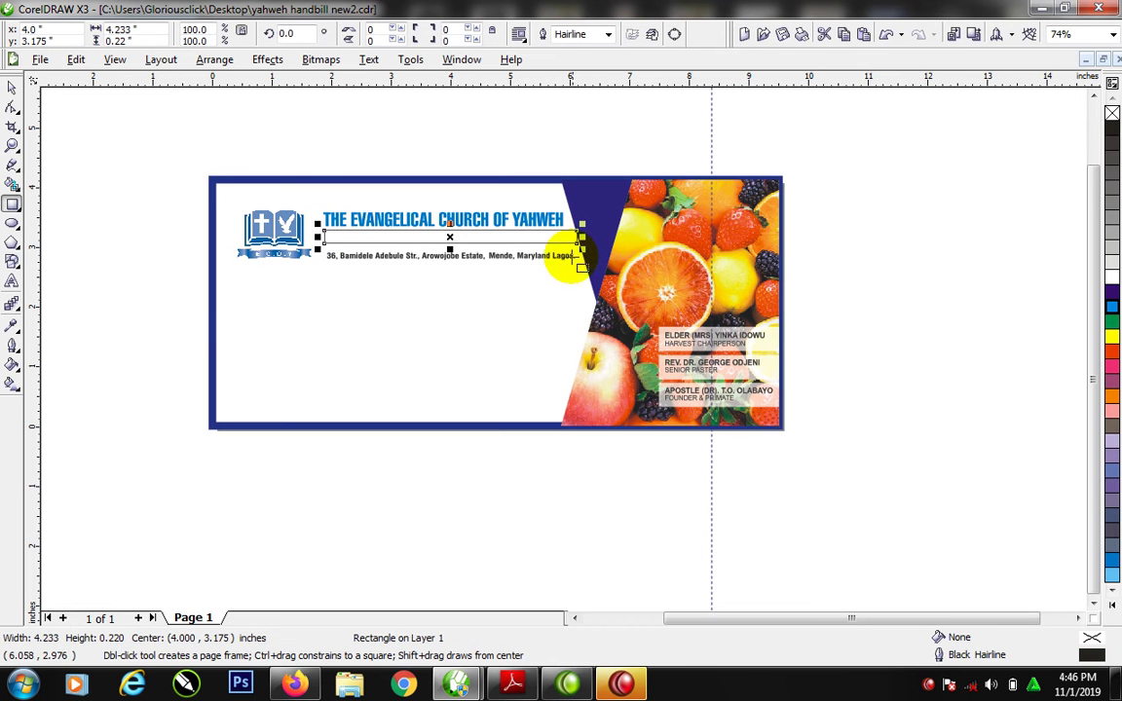
key("space")
Narrow the dark blue wedge by moving its upper-left node right, clear of the church name
left_click(601, 195)
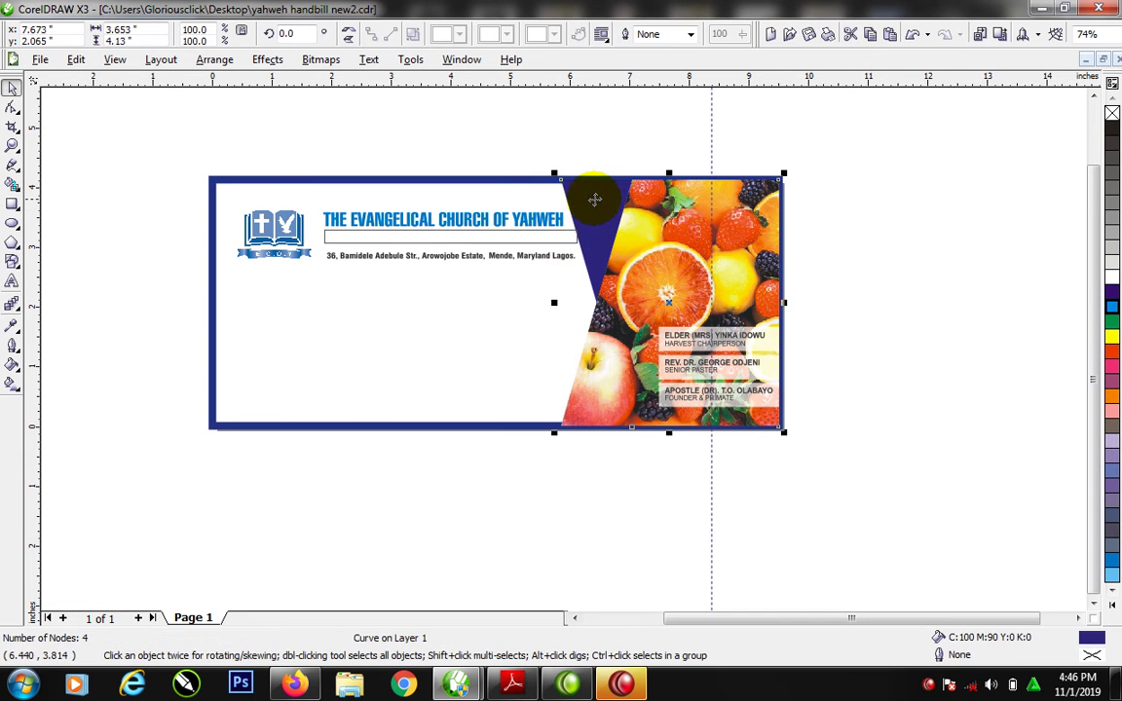
key("F10")
left_click_drag(564, 181, 598, 181)
key("space")
Widen the thin rectangle to about 4.78 inches so it reaches the photo, and fill it with red
left_click(579, 238)
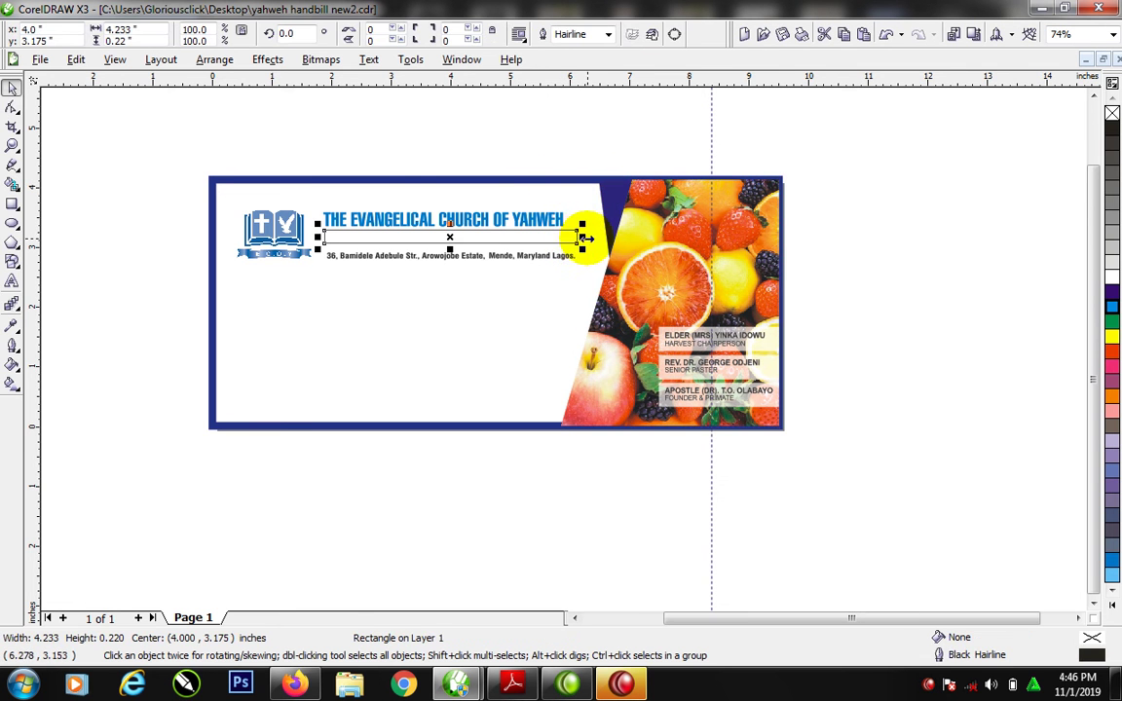
left_click_drag(581, 237, 612, 236)
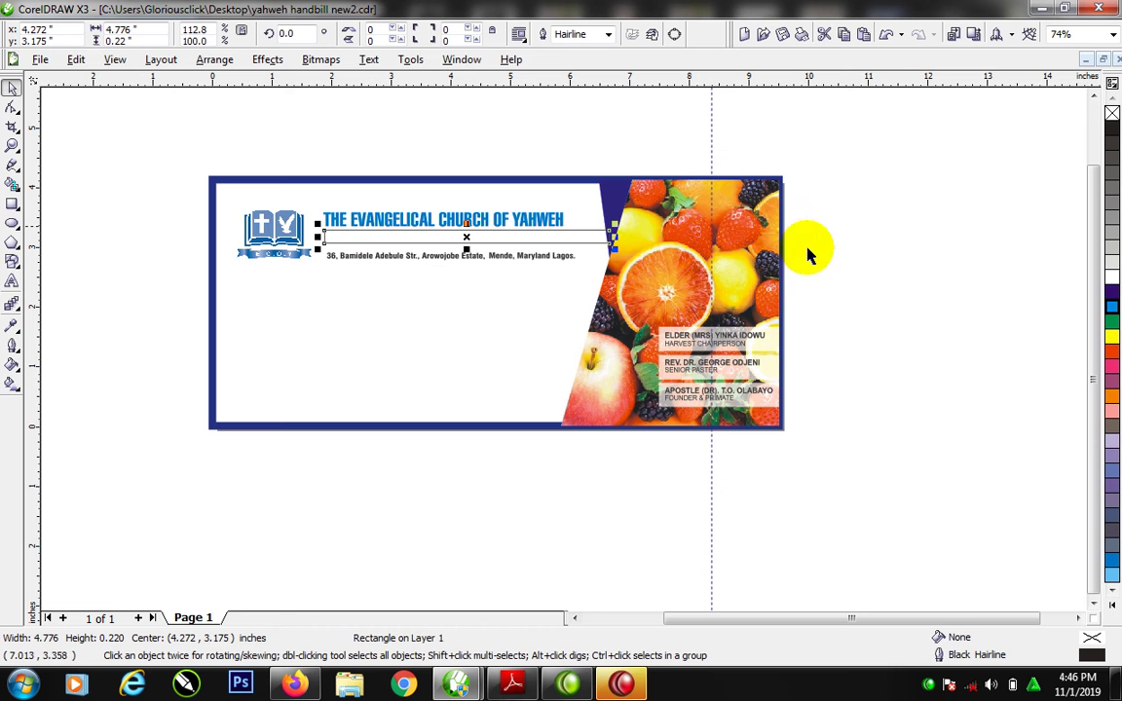
left_click(1111, 351)
Place the red bar without an outline behind the "International Headquarters" text and align the two vertically
key("ctrl+Page_Down")
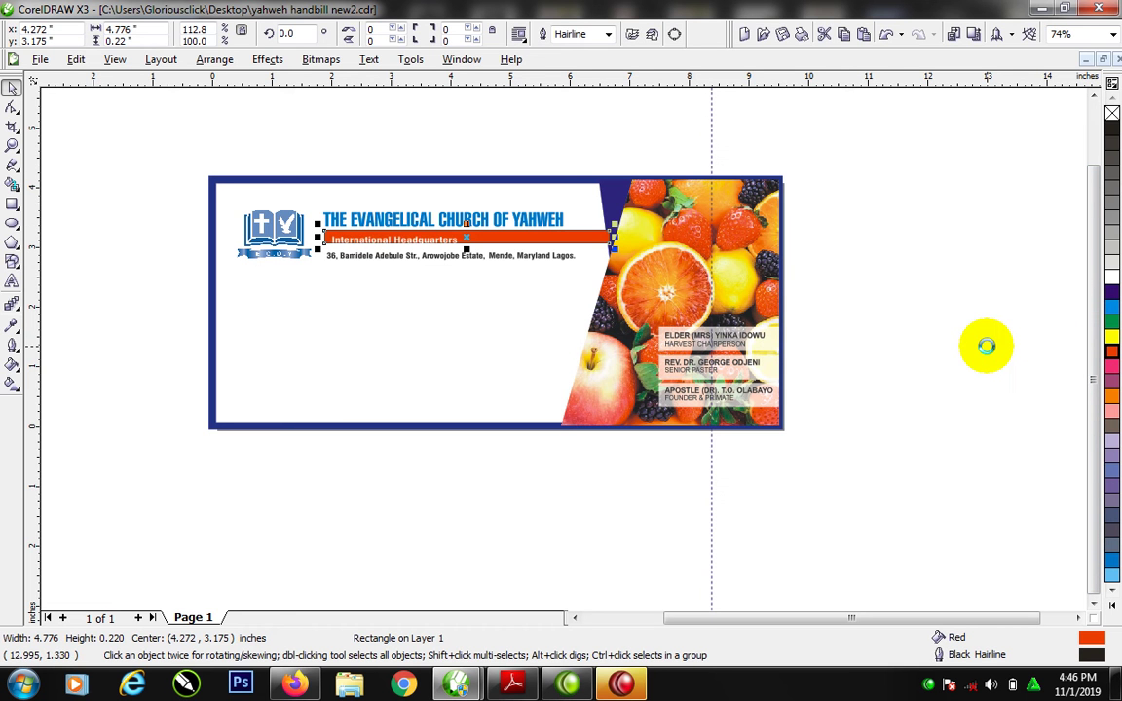
right_click(1111, 114)
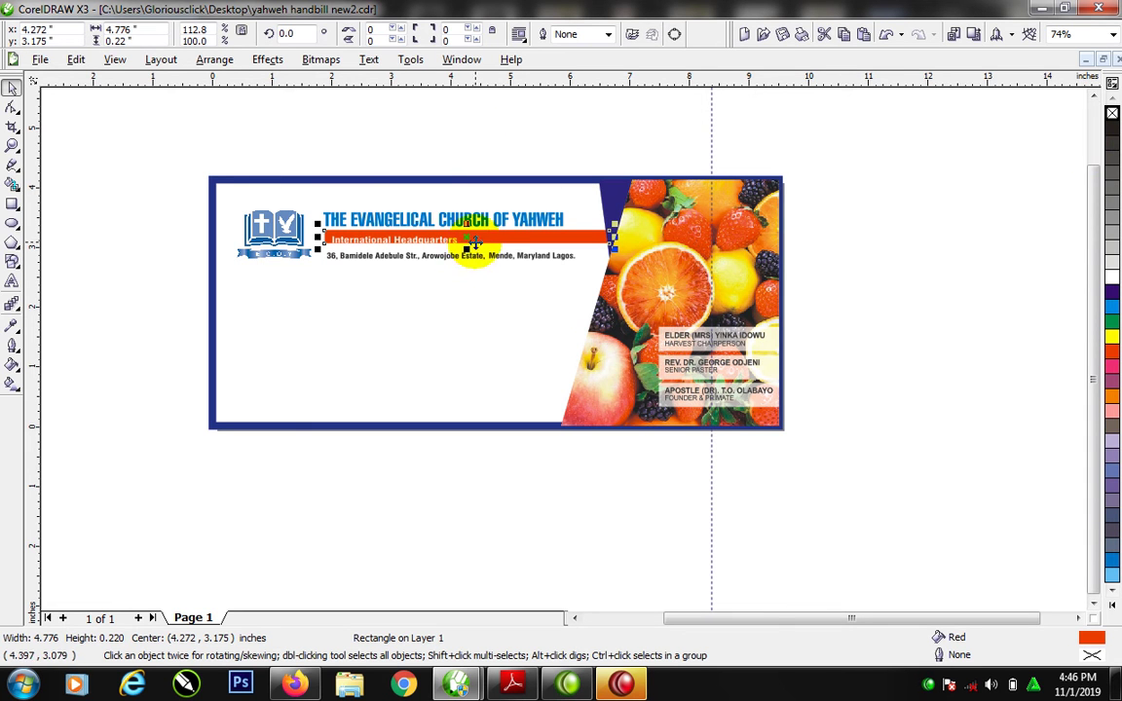
left_click(445, 242, "shift")
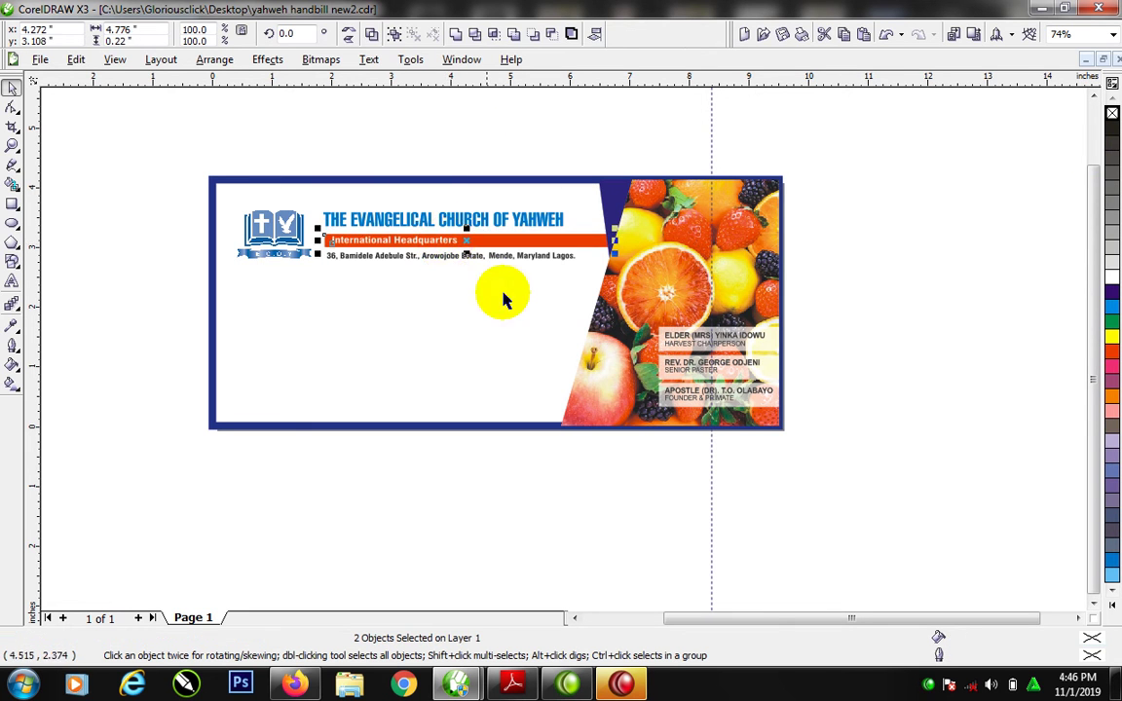
left_click(877, 289)
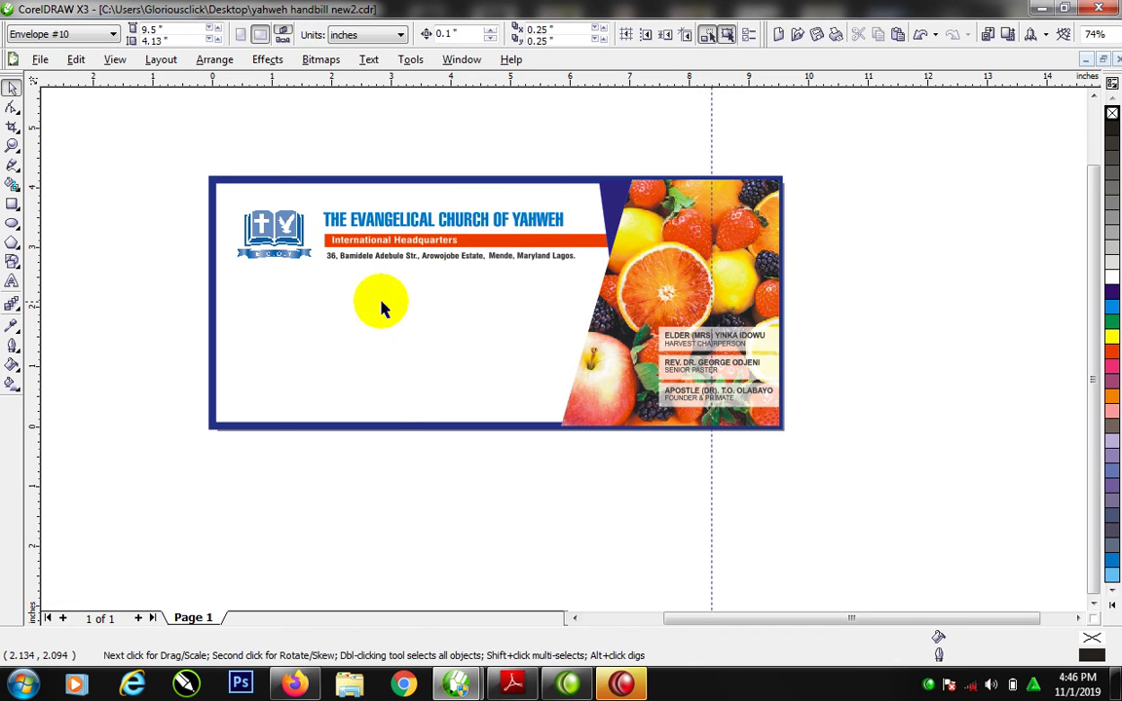
Draw a circle about 1.97 inches in diameter and position it across the envelope's lower-left corner
left_click(12, 223)
left_click_drag(206, 337, 328, 466)
key("space")
left_click_drag(323, 401, 295, 403)
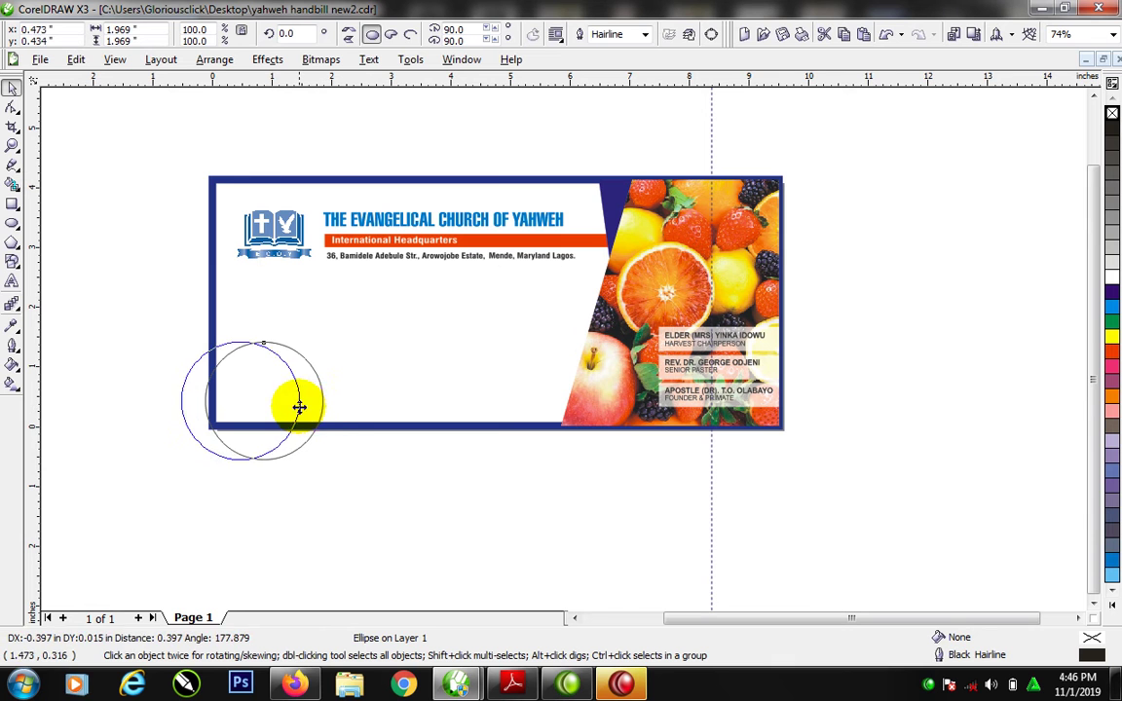
Trim the circle along the envelope's left edge using a flipped copy of the border rectangle, and delete that copy
left_click(753, 297)
left_click_drag(785, 302, 319, 391)
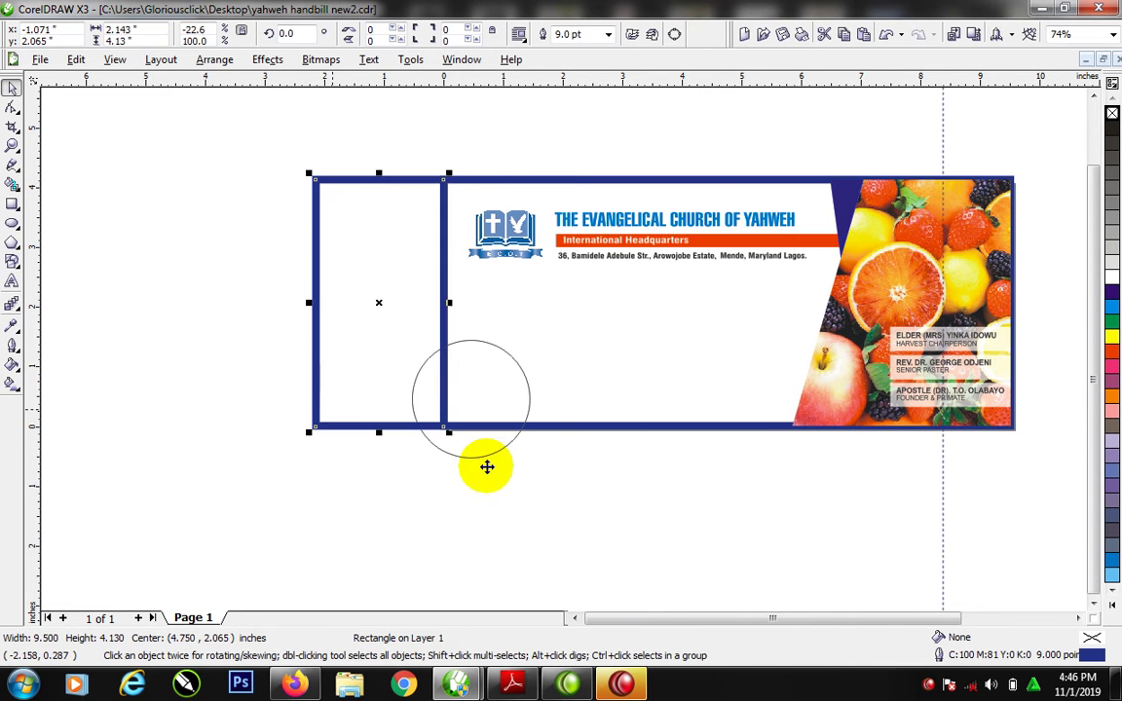
left_click(477, 400, "shift")
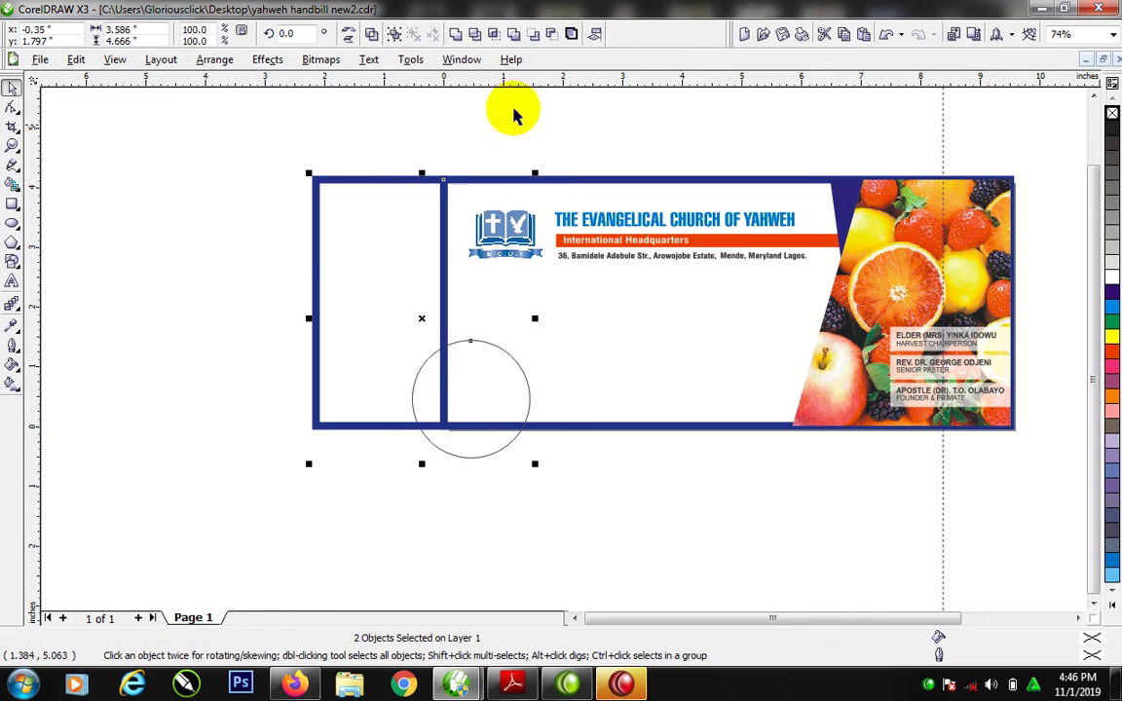
left_click(470, 38)
left_click(445, 311)
key("Delete")
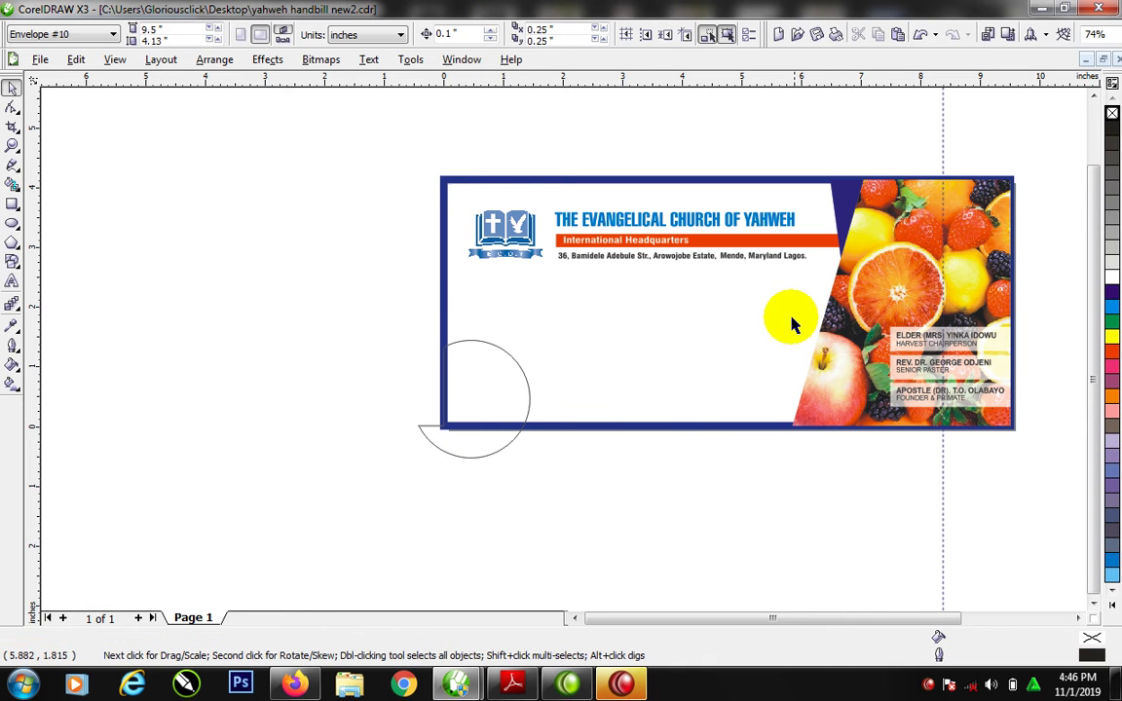
Trim the circle along the envelope's bottom edge with a flipped border copy widened past the left side, and delete that copy
left_click(605, 184)
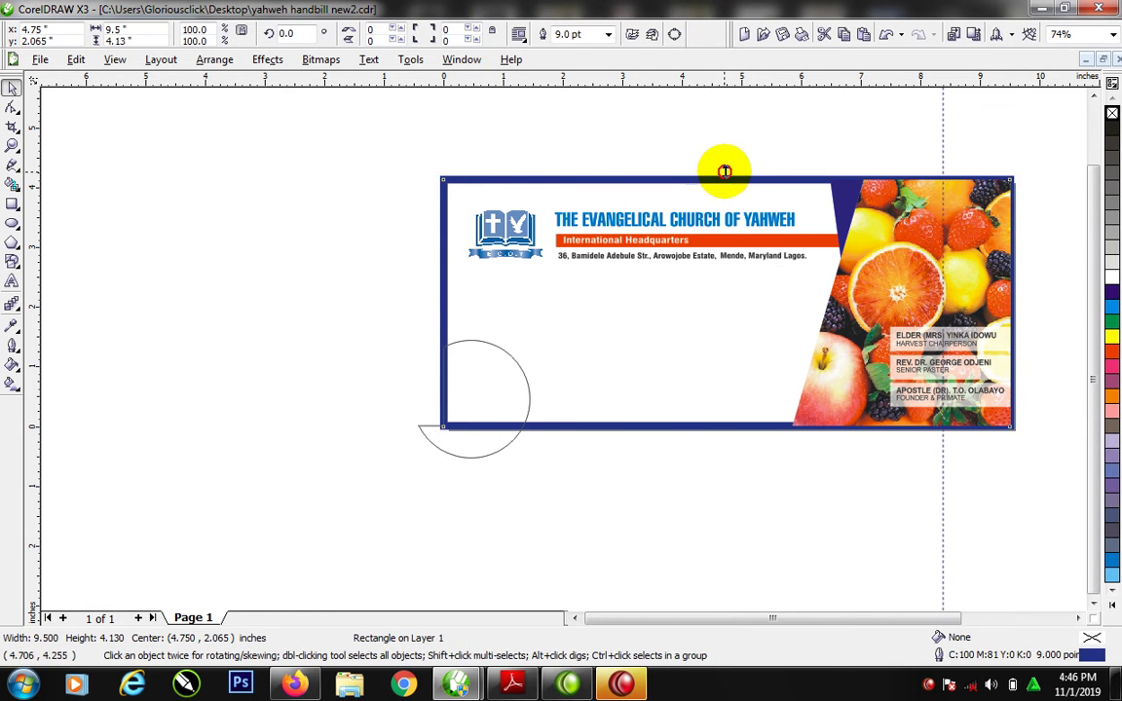
left_click_drag(726, 171, 605, 551)
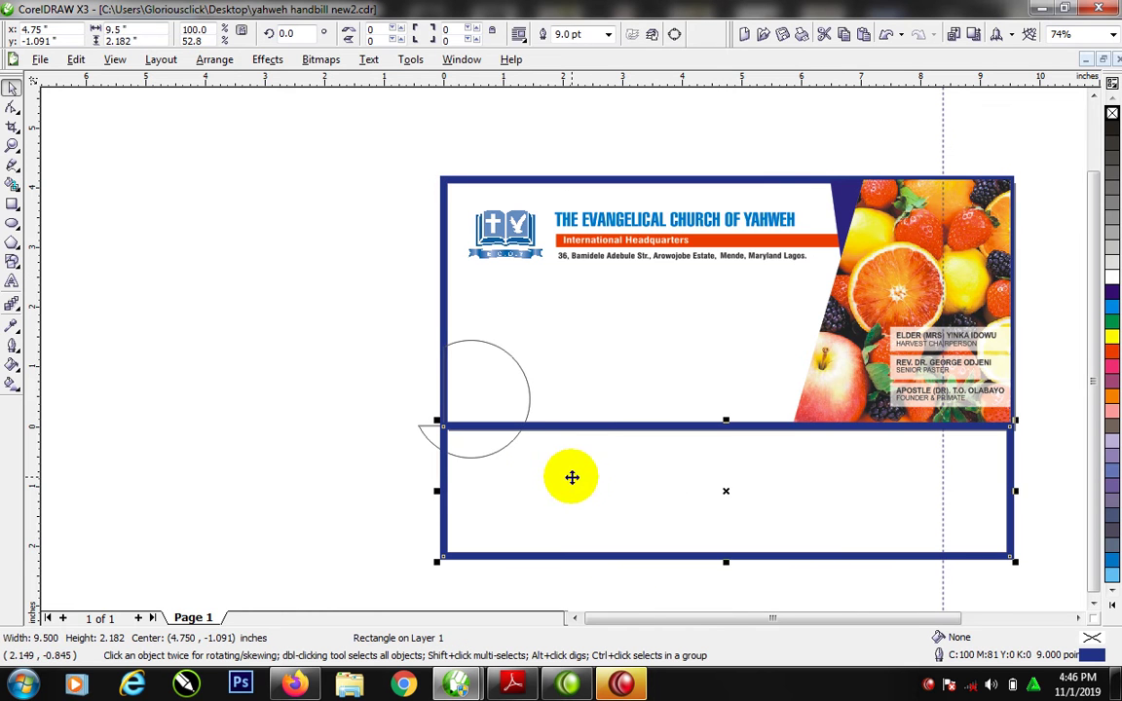
left_click_drag(436, 492, 343, 492)
left_click(468, 391, "shift")
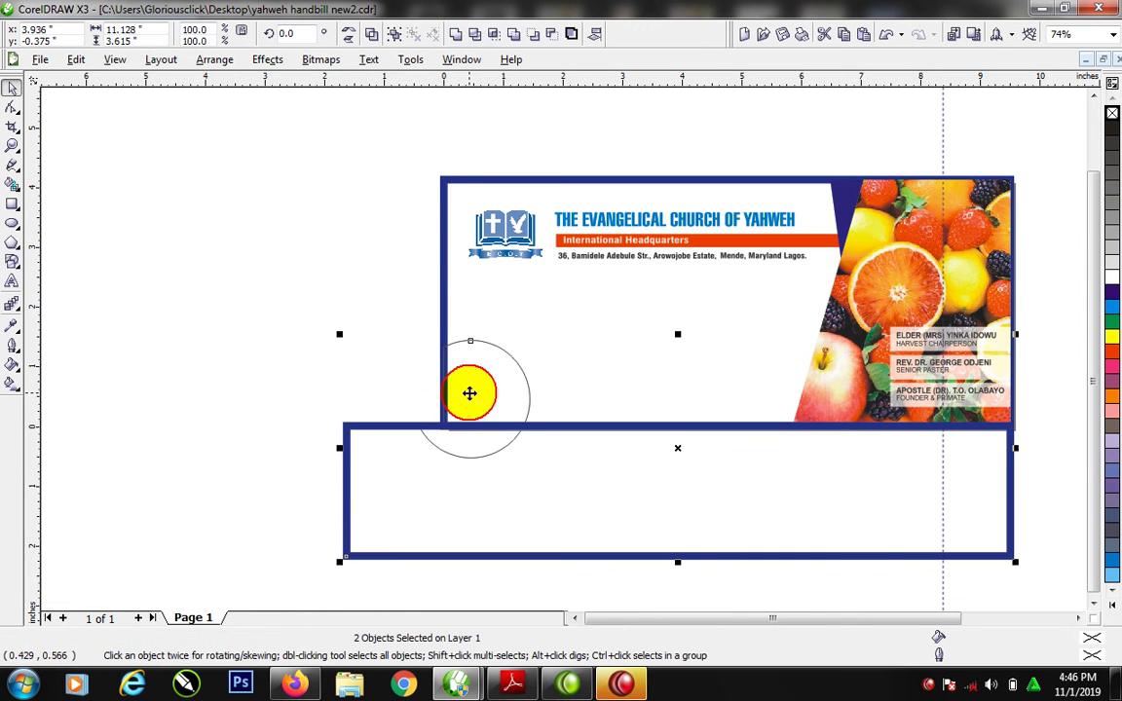
left_click(474, 33)
left_click(514, 538)
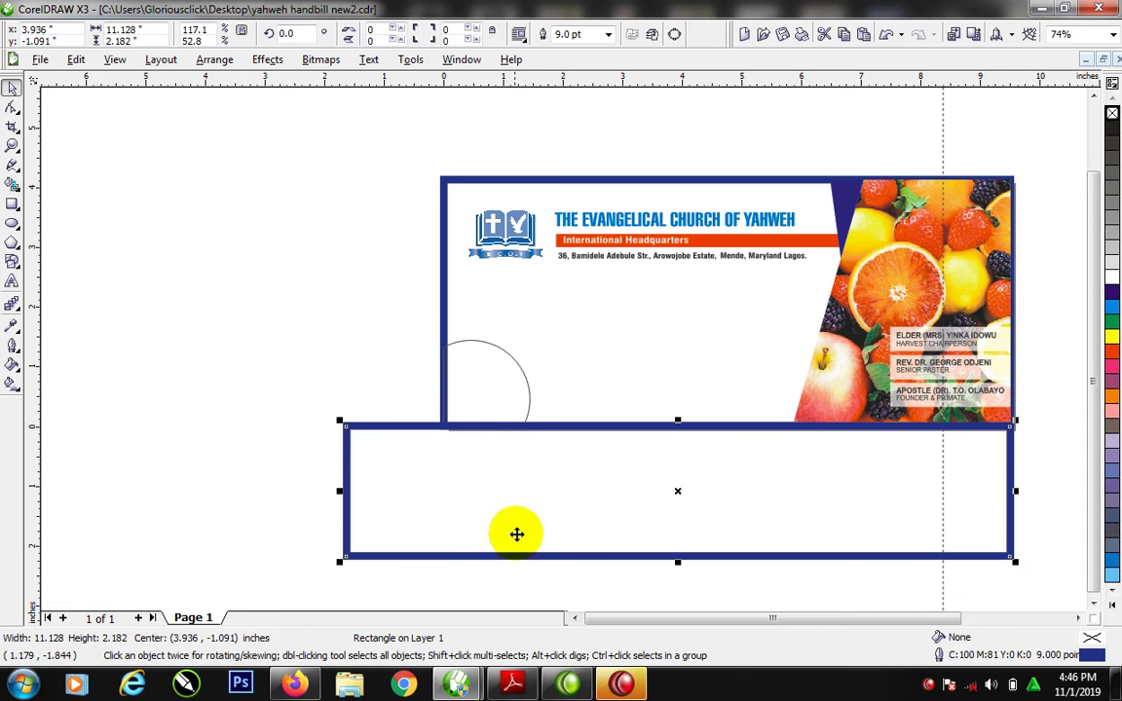
key("Delete")
Fill the trimmed corner circle with the border's blue (C100 M81 Y0 K0)
left_click(524, 425)
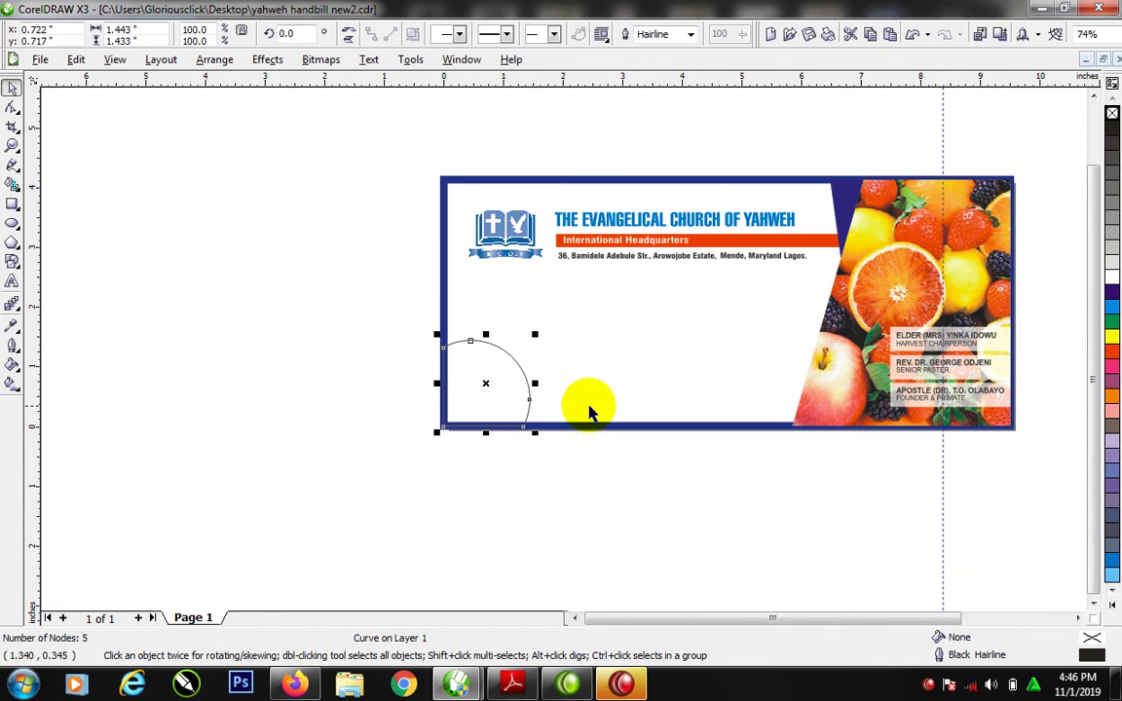
left_click(1111, 297)
left_click(1110, 310, "ctrl")
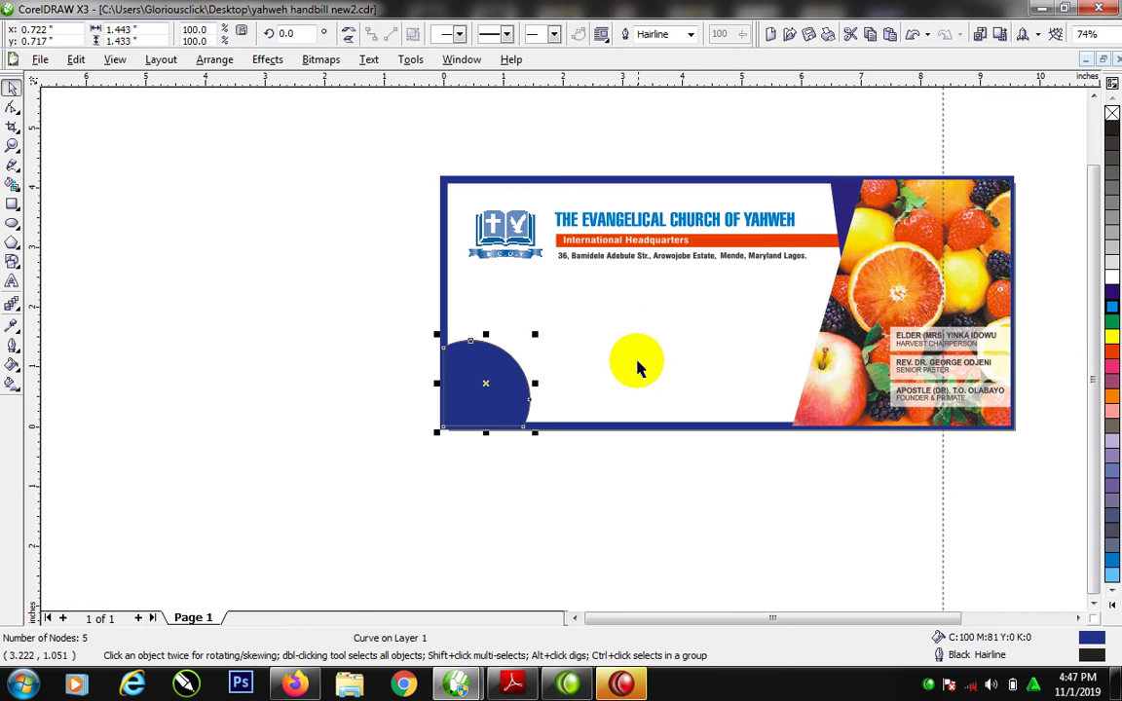
Add the lines "46th AdultHarvest", "Thanksgiving", "Theme", "RESTORATION & PRAISE", "18TH", "DECEMBER", "2019" and "BE OUR GUEST", and scale the text to about 13.8 pt
key("F8")
left_click(595, 307)
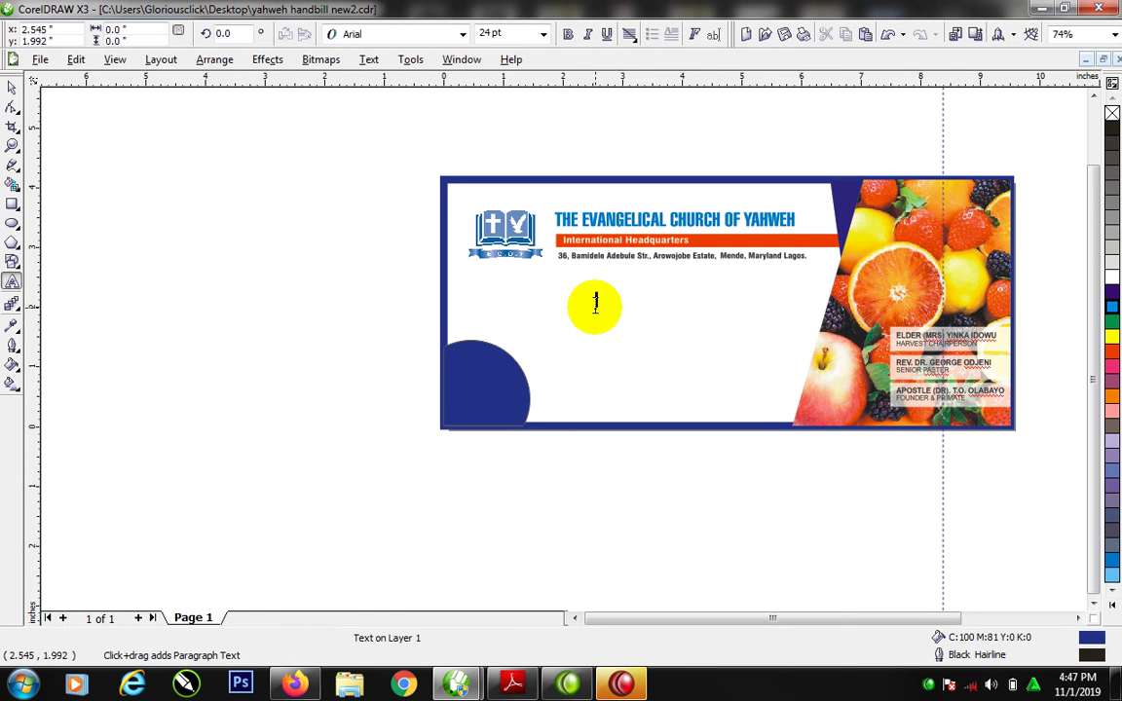
type("46th AdultHarvest")
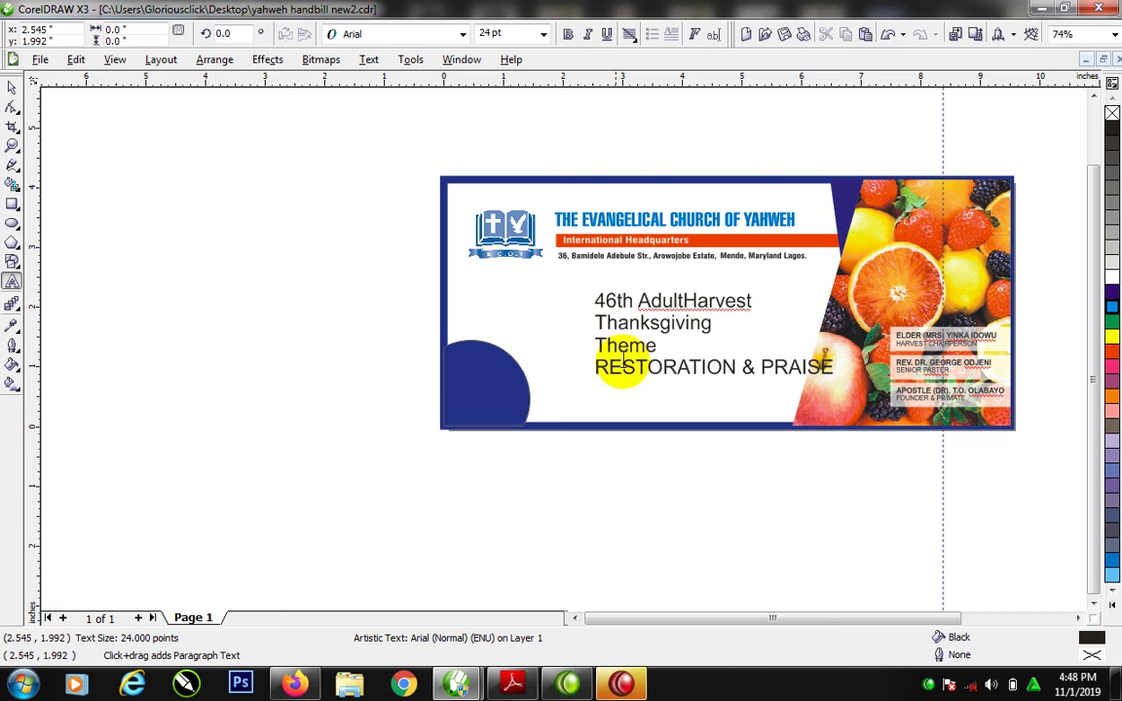
key("ctrl+space")
left_click_drag(784, 366, 758, 355)
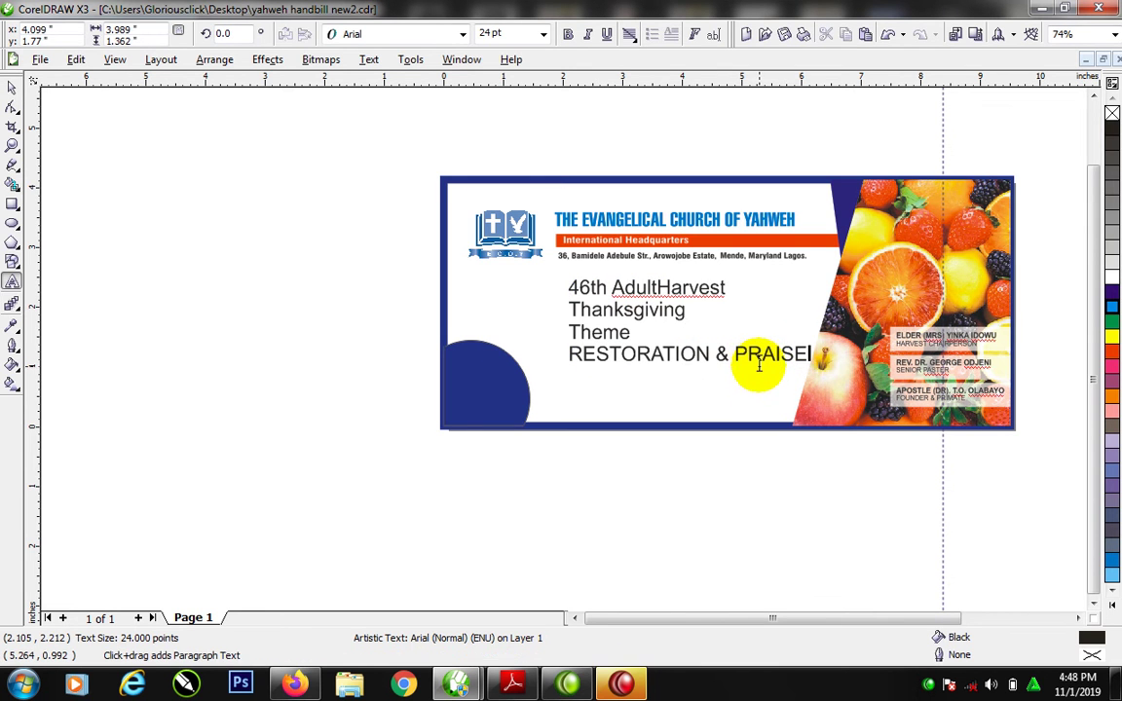
key("ctrl+space")
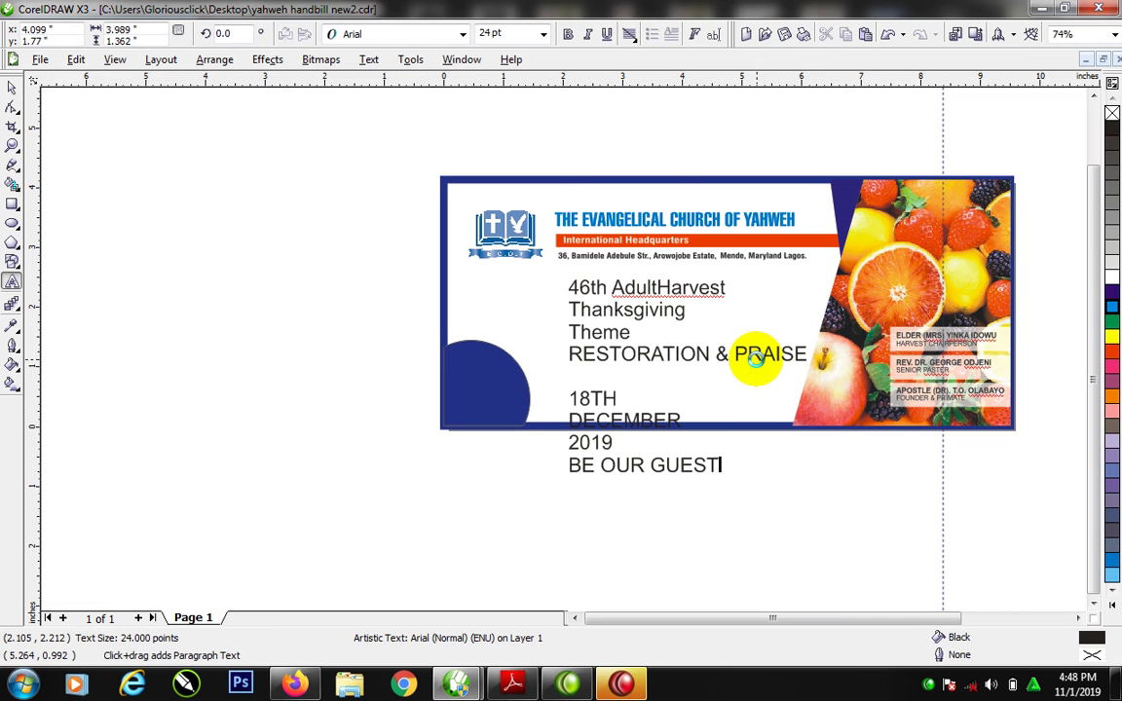
key("ctrl+space")
left_click_drag(806, 275, 761, 315)
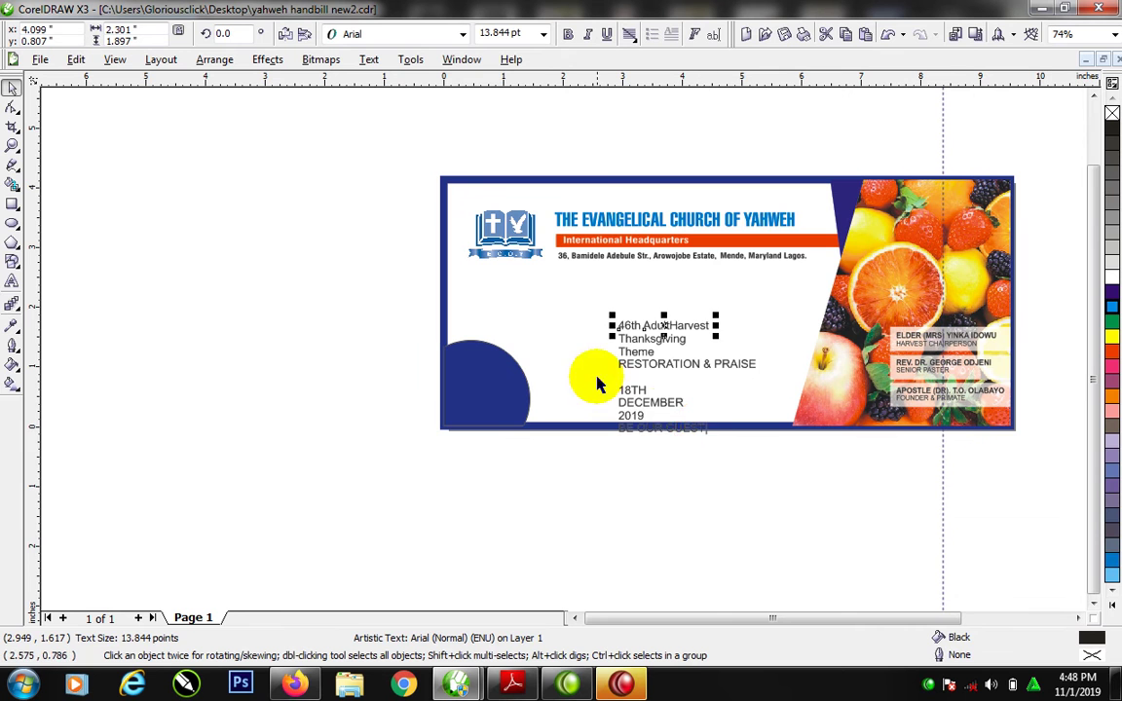
Place the separate "18TH", "DECEMBER" and "2019" lines on the blue corner shape in bold white
left_click_drag(595, 377, 491, 395)
left_click(1111, 278)
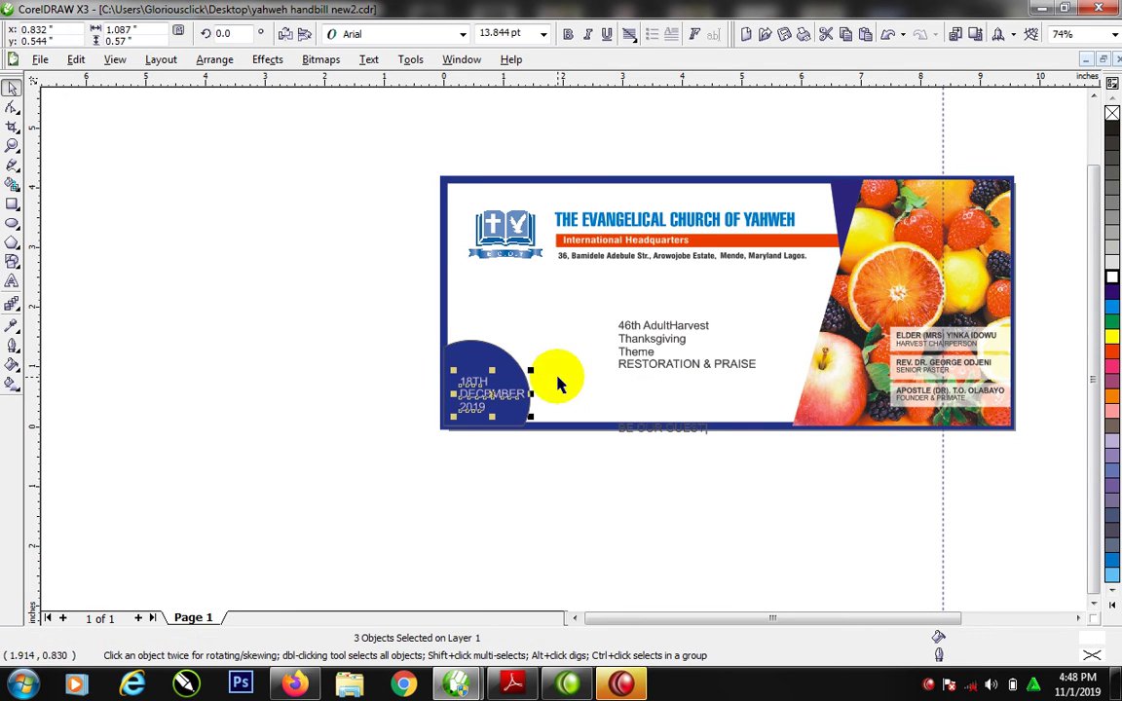
left_click(568, 34)
left_click(513, 421)
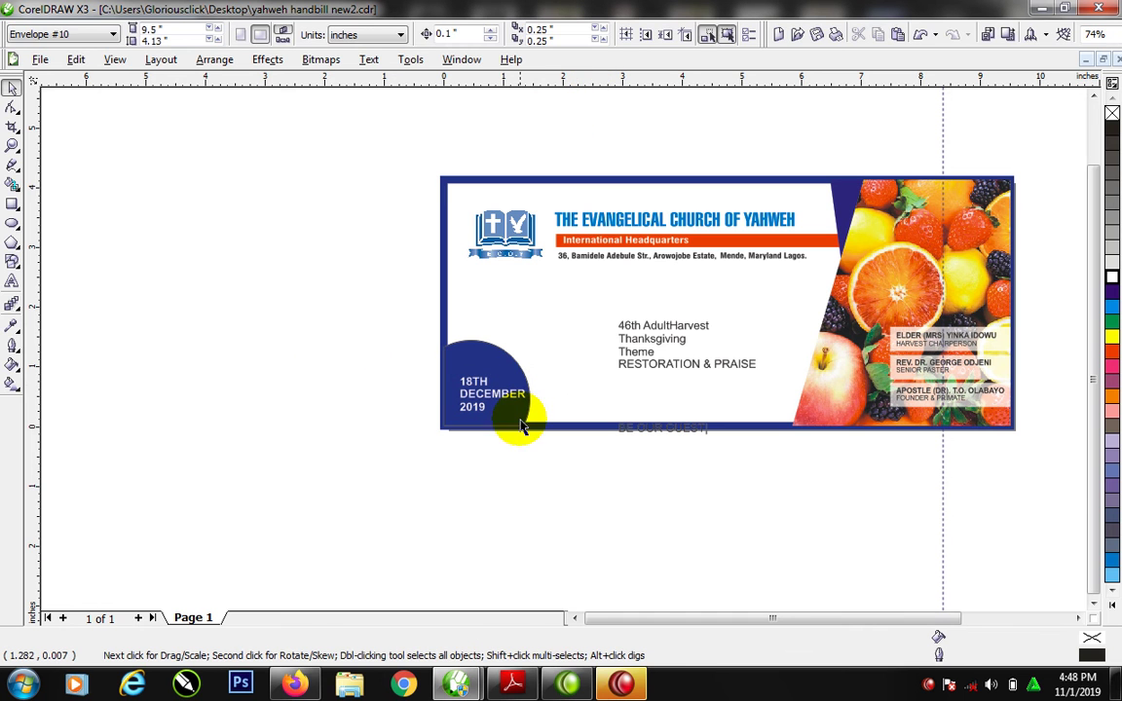
Shrink "DECEMBER" to about 5.3 pt to match the width of the other date lines, and bring "18TH" down close above it
left_click(521, 389)
left_click_drag(529, 372, 489, 377)
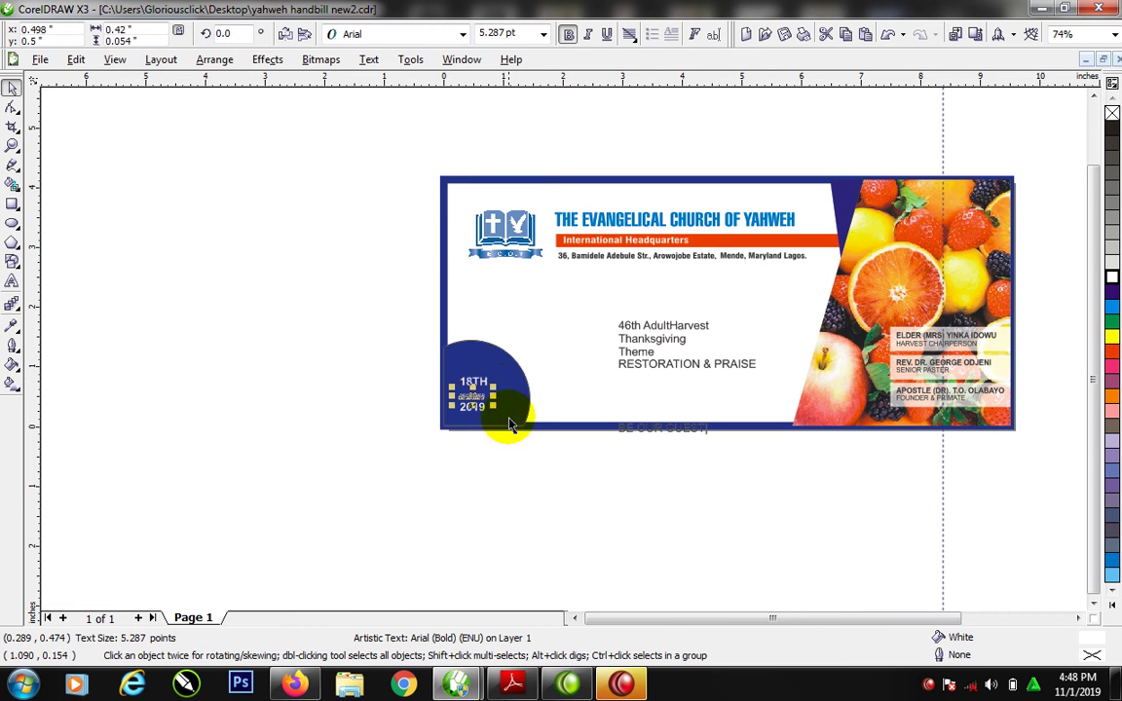
key("F2")
left_click_drag(387, 330, 593, 483)
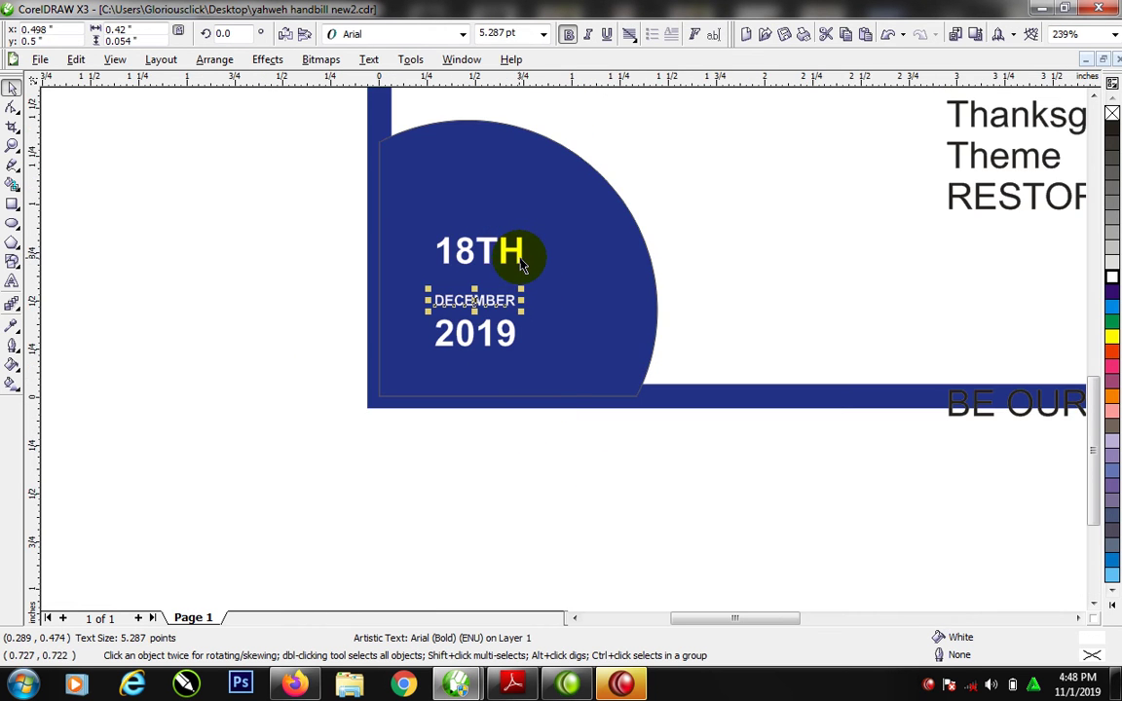
left_click_drag(510, 250, 516, 310)
Enlarge the three stacked date lines together to about 0.87 by 0.80 inches within the blue corner shape
left_click(502, 301, "shift")
left_click(513, 341, "shift")
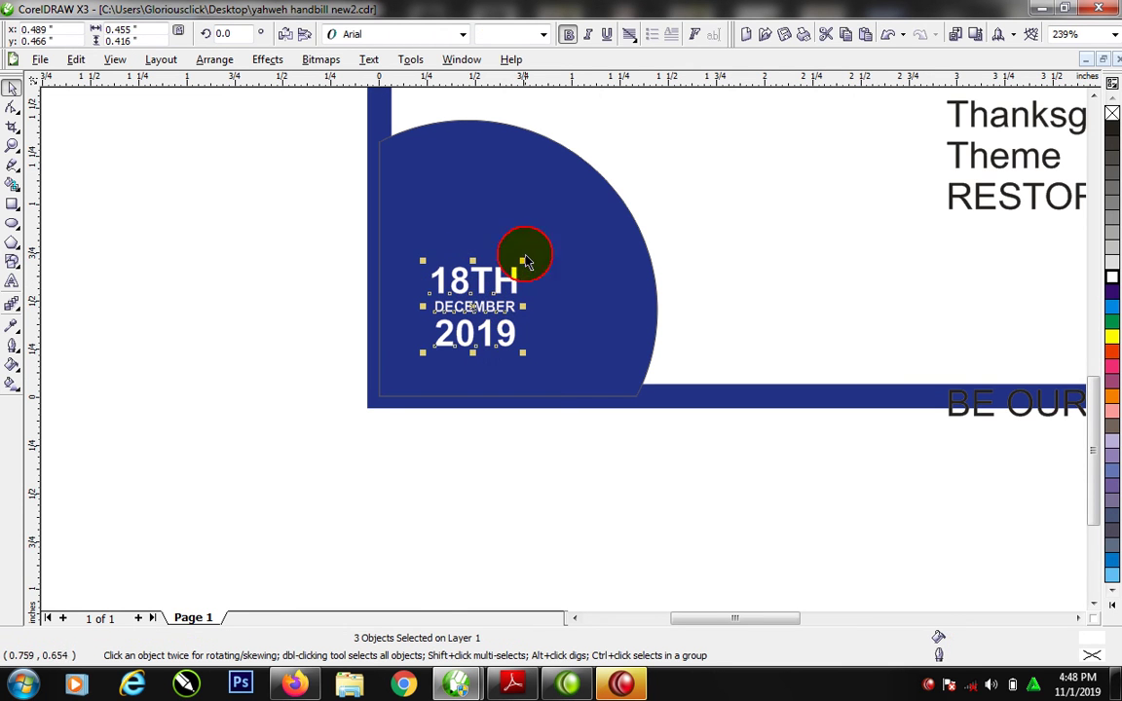
left_click_drag(521, 260, 572, 224)
Move the "46th AdultHarvest" line up and left to sit under the church address
scroll(584, 321, "down", 2)
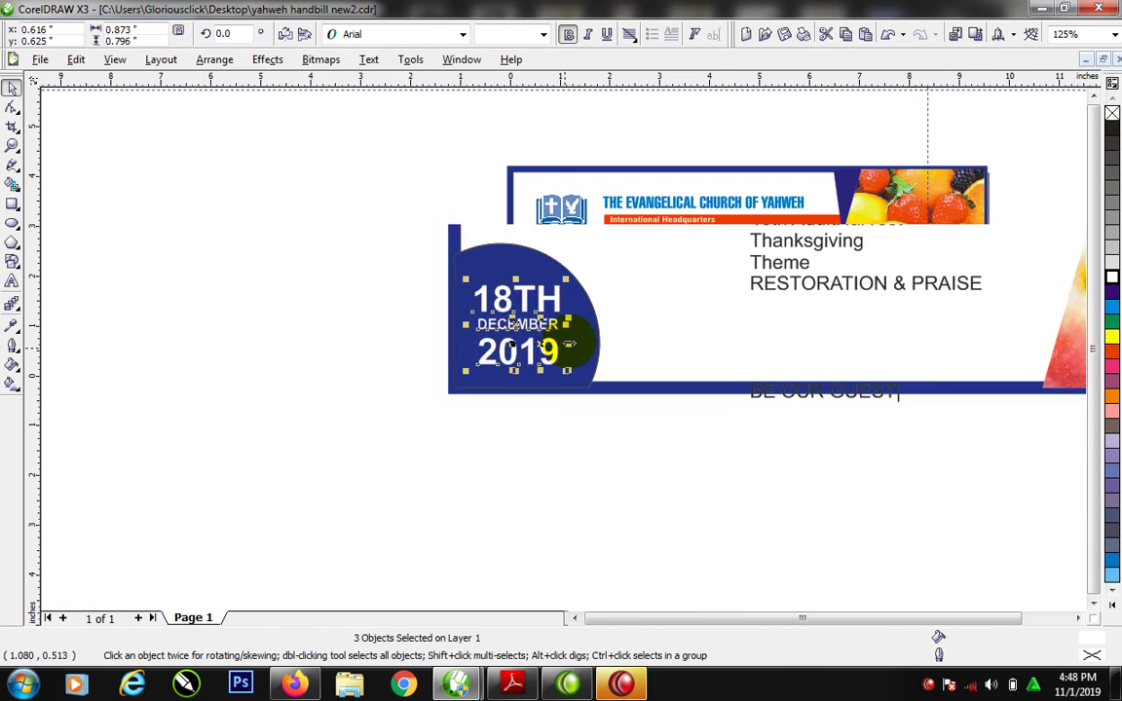
scroll(568, 343, "down", 2)
key("z")
left_click_drag(473, 162, 864, 396)
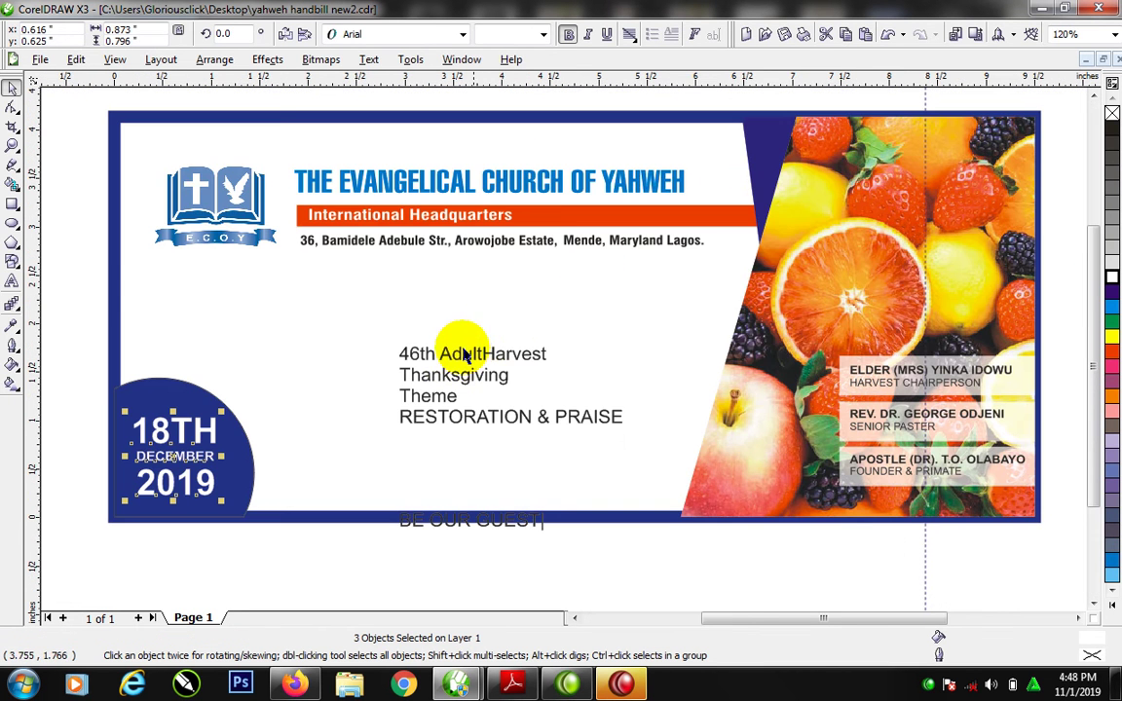
left_click(468, 356)
left_click_drag(469, 357, 408, 310)
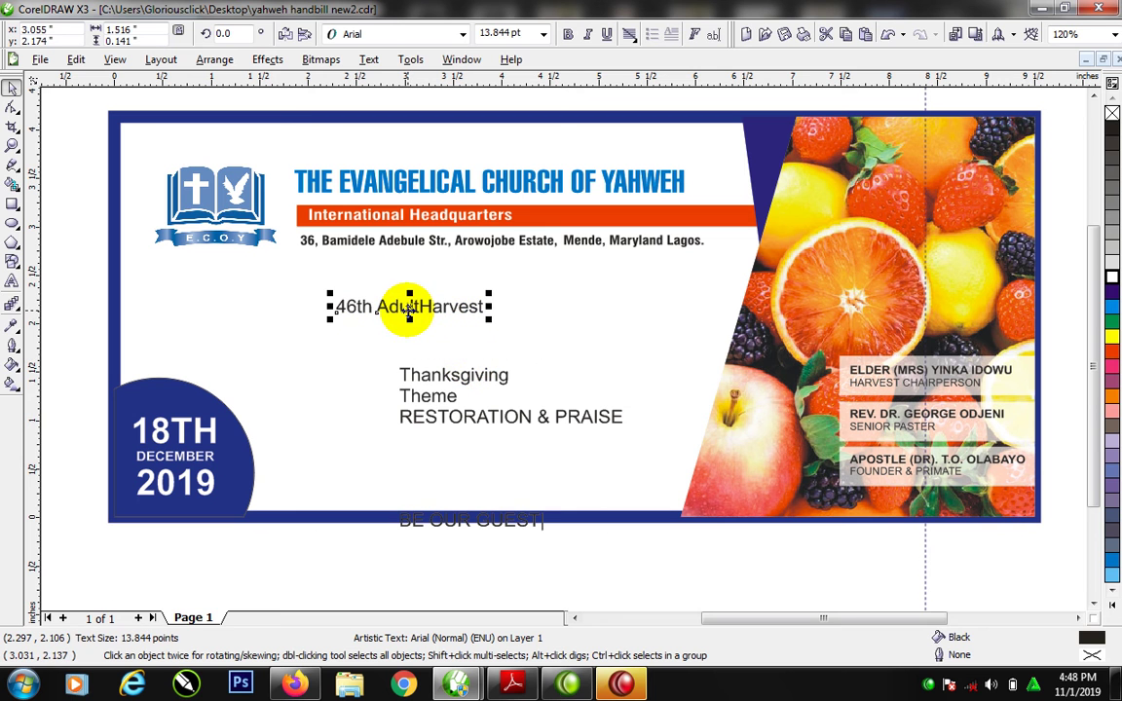
Set the "46th" in the EDWINA font and move it left, apart from "AdultHarvest"
left_click(464, 37)
type("e")
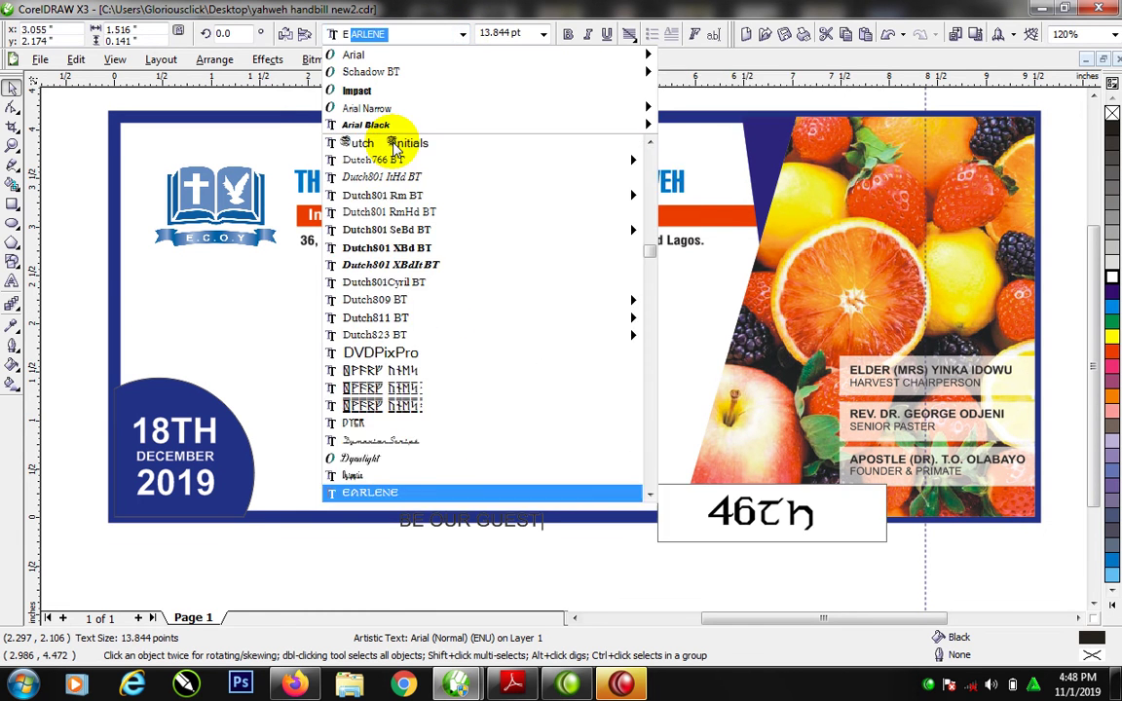
type("dw")
key("Up")
key("Up")
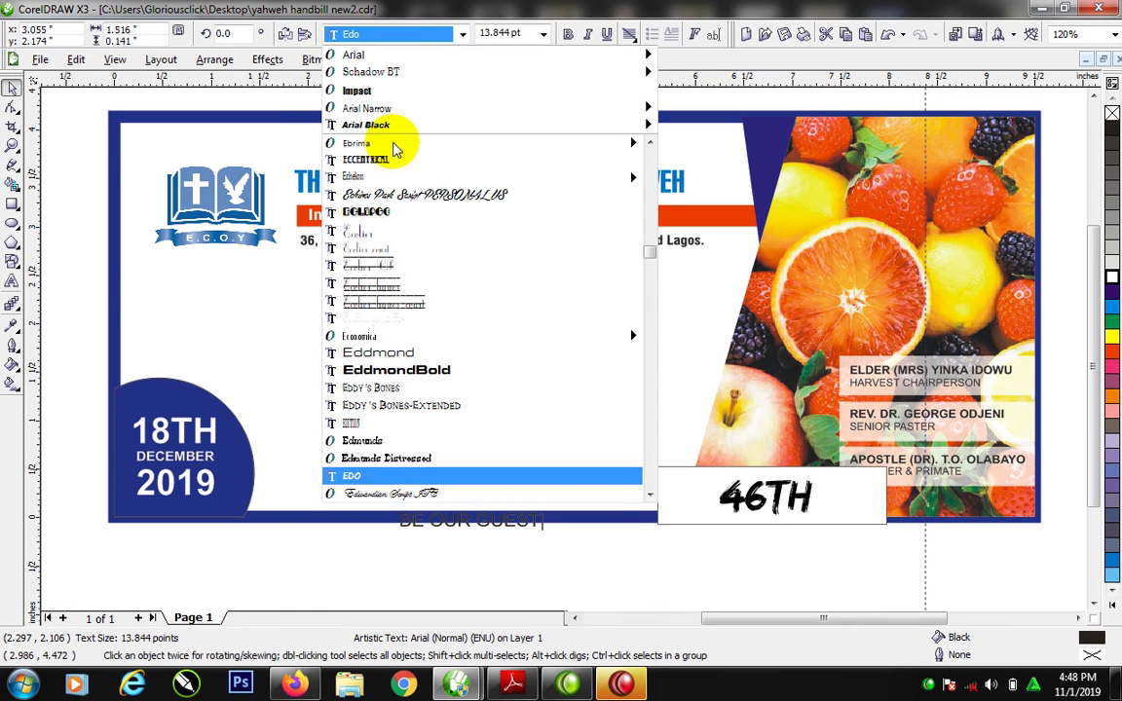
type("edwin")
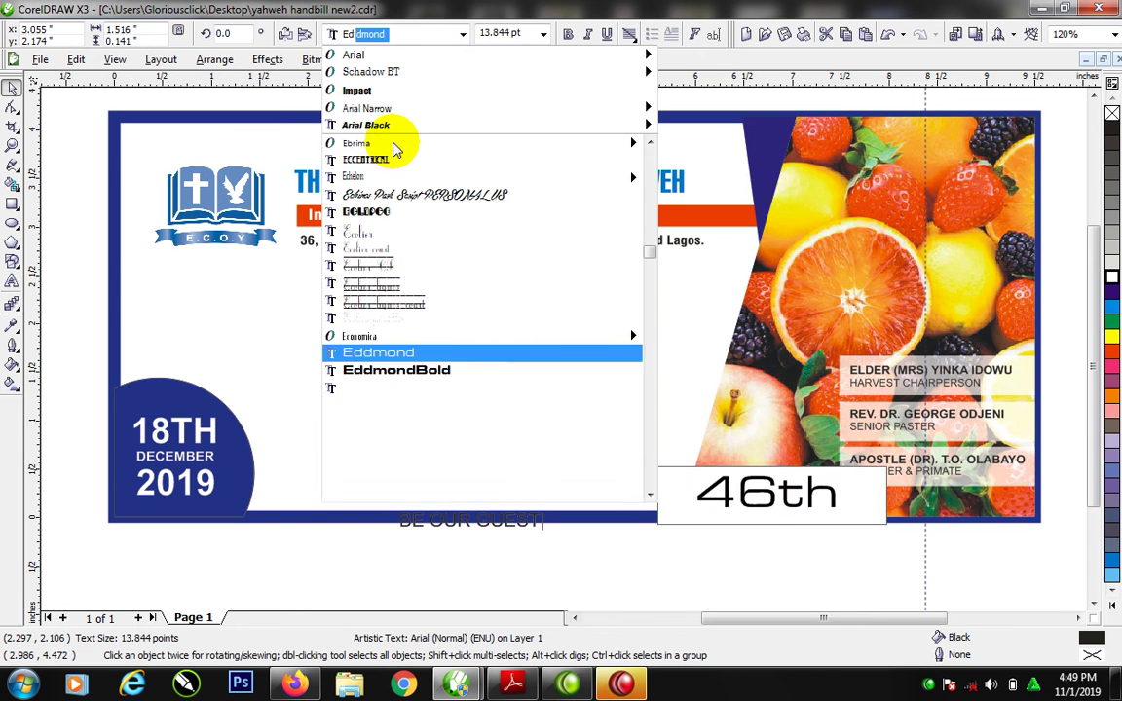
key("Return")
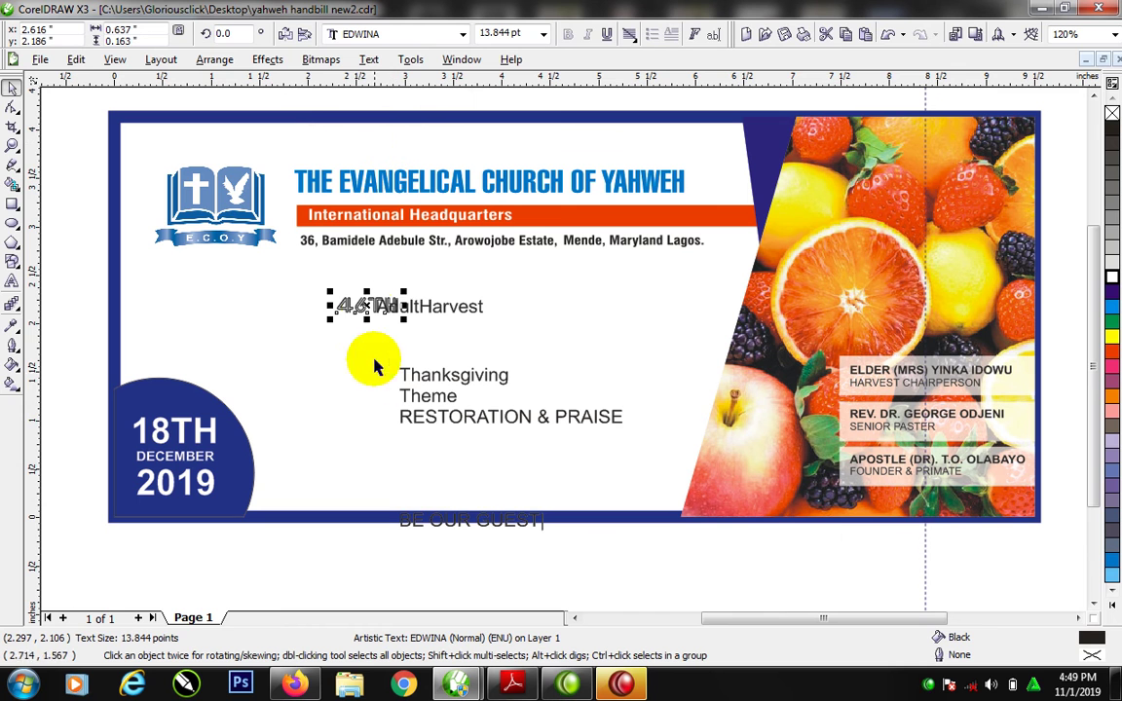
left_click_drag(368, 305, 273, 304)
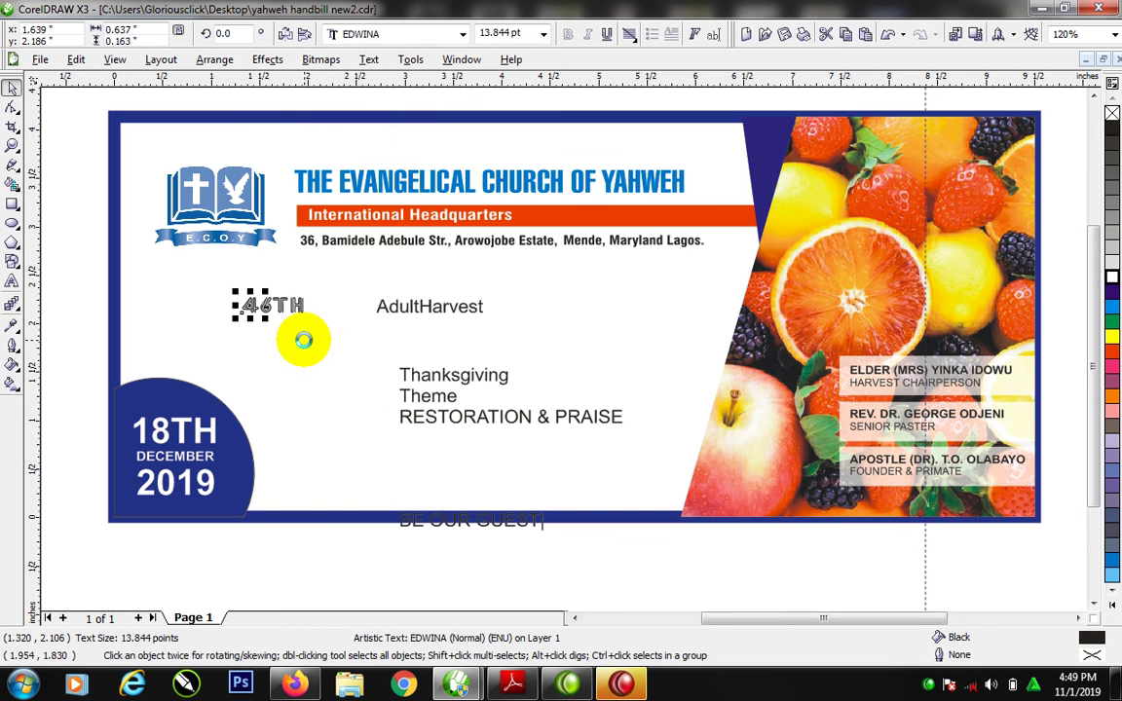
Overlap the 6 lower against the 4, give both the corner shape's blue without outline, and enlarge them to about 41 pt
key("z")
left_click_drag(234, 273, 483, 551)
mouse_move(465, 170)
left_mouse_down()
mouse_move(450, 192)
mouse_move(449, 181)
left_mouse_up()
left_click_drag(406, 380, 438, 153)
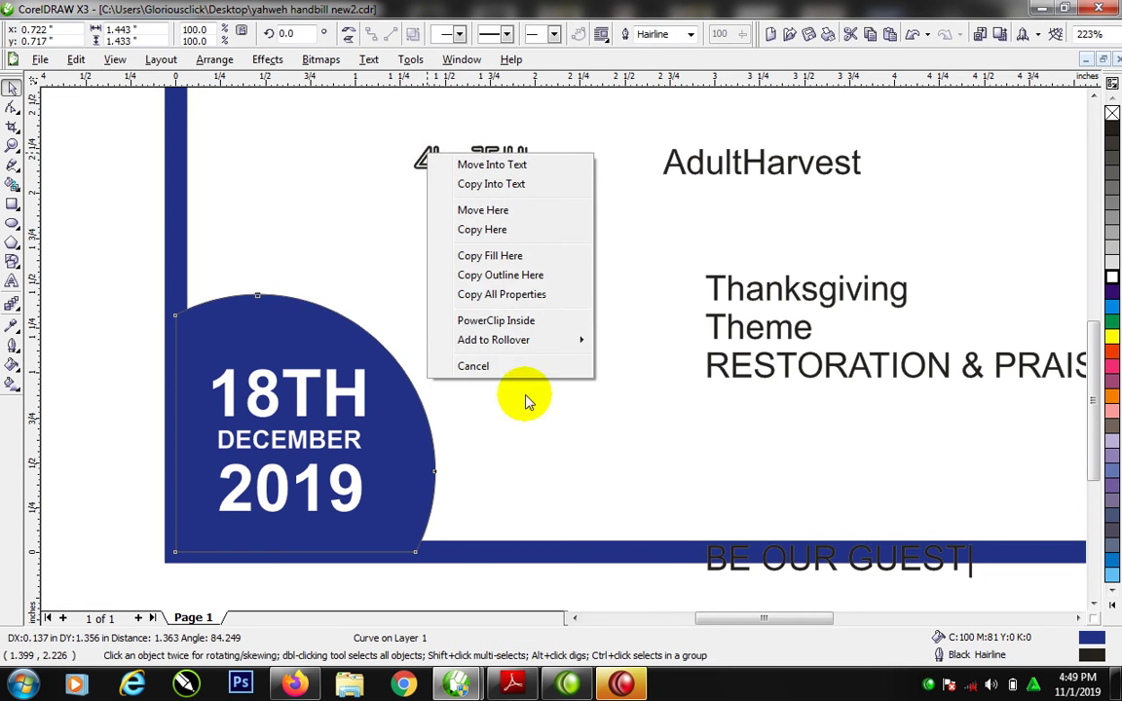
left_click(516, 293)
left_click(446, 178)
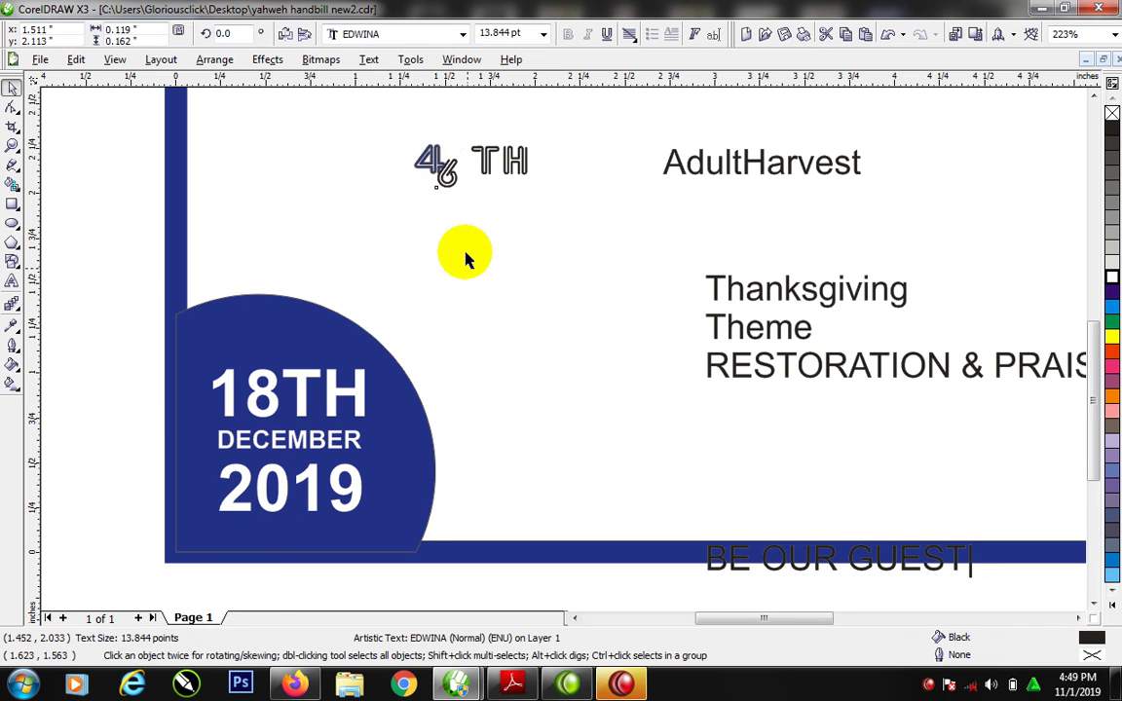
left_click_drag(384, 121, 512, 233)
right_click(1112, 114)
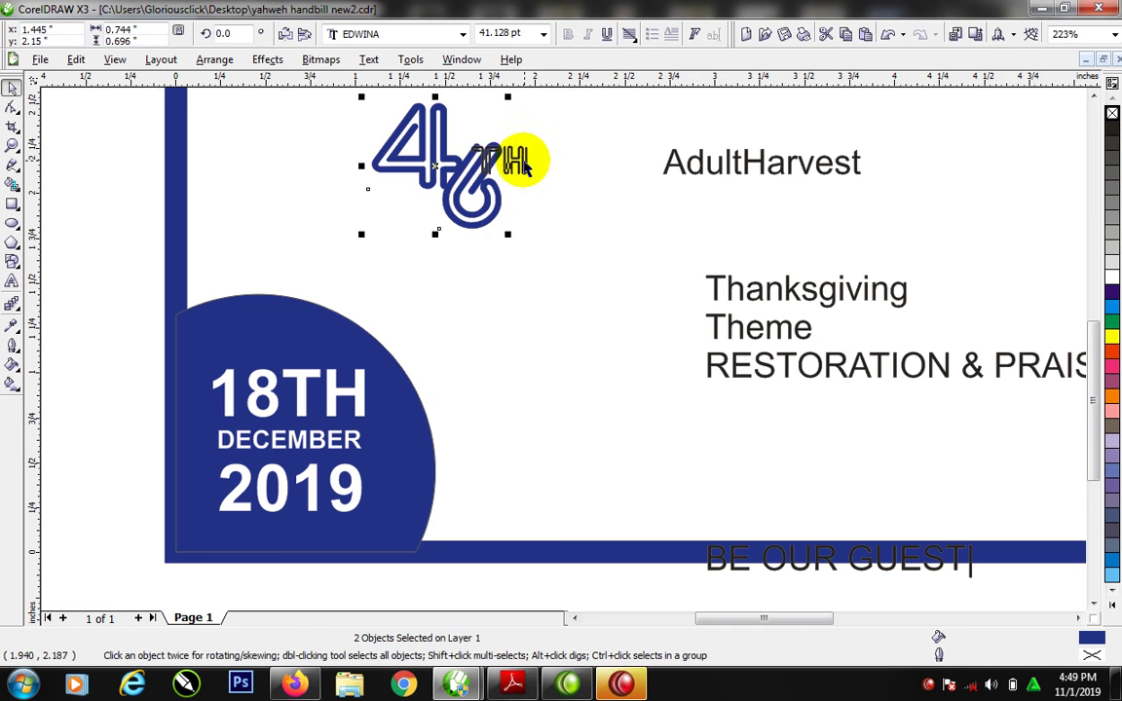
Move the "TH" letters to the upper right of the 46 and set them in Arial
left_click(499, 158)
left_click_drag(514, 158, 605, 135)
left_click(542, 33)
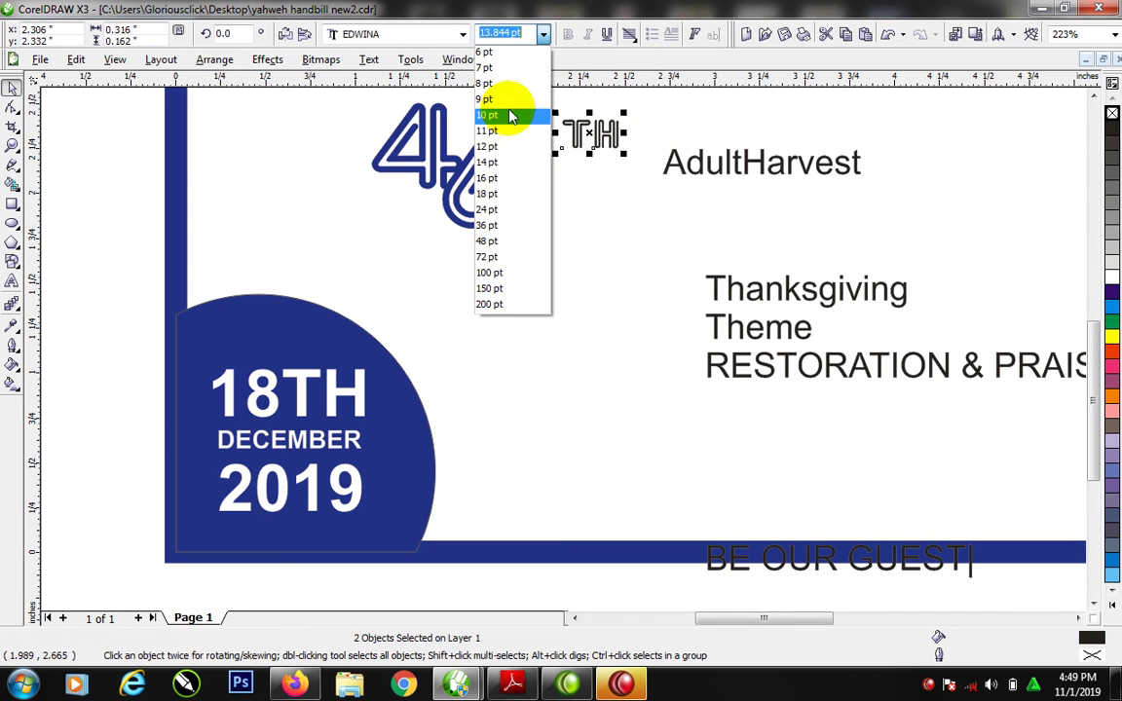
left_click(466, 35)
left_click(461, 34)
left_click(676, 85)
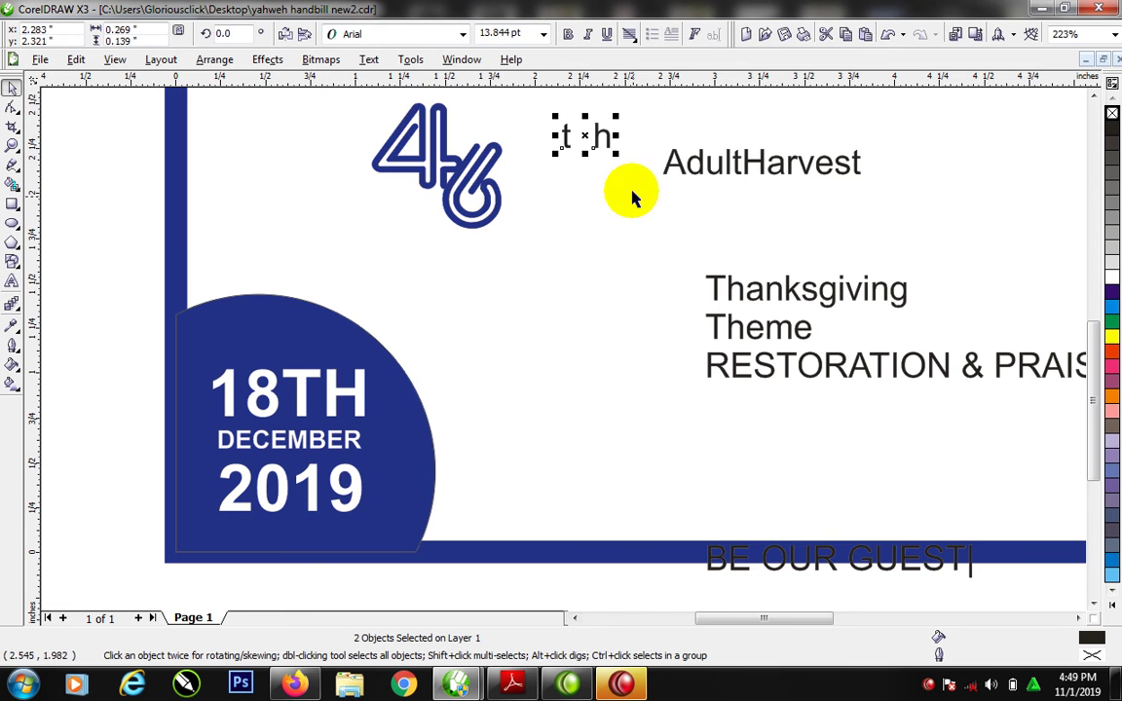
Bring the "h" next to the "t" and draw a circle about 0.27 inches in diameter around the two letters
left_click(560, 107)
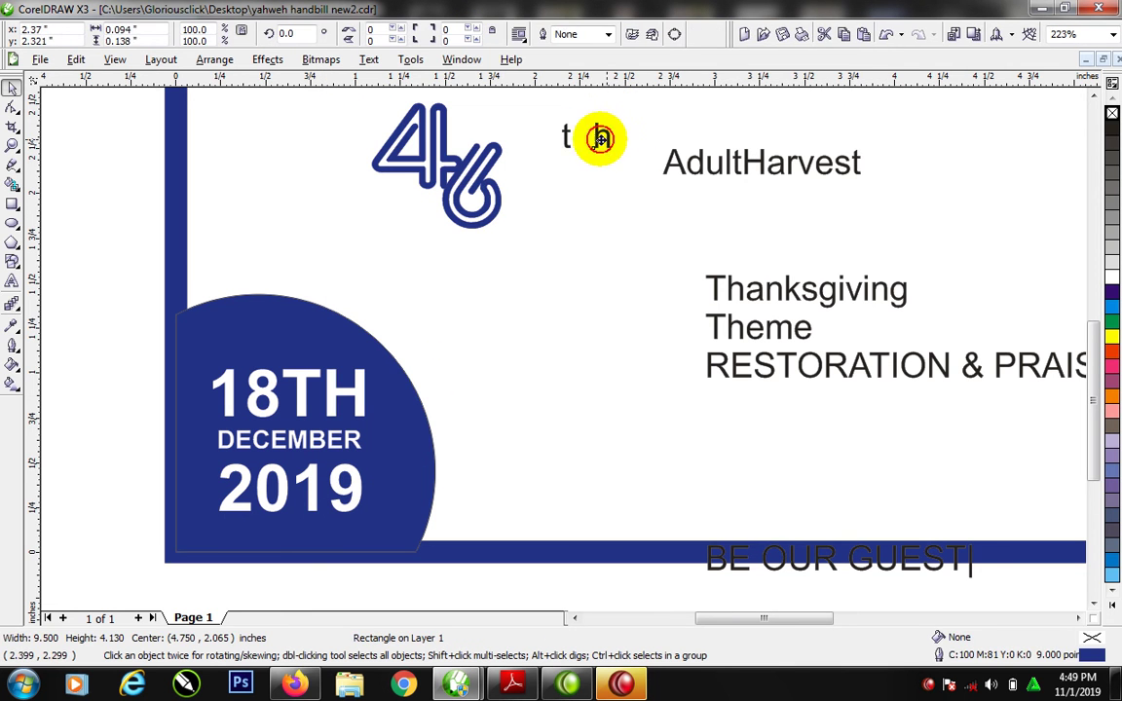
left_click_drag(600, 138, 581, 140)
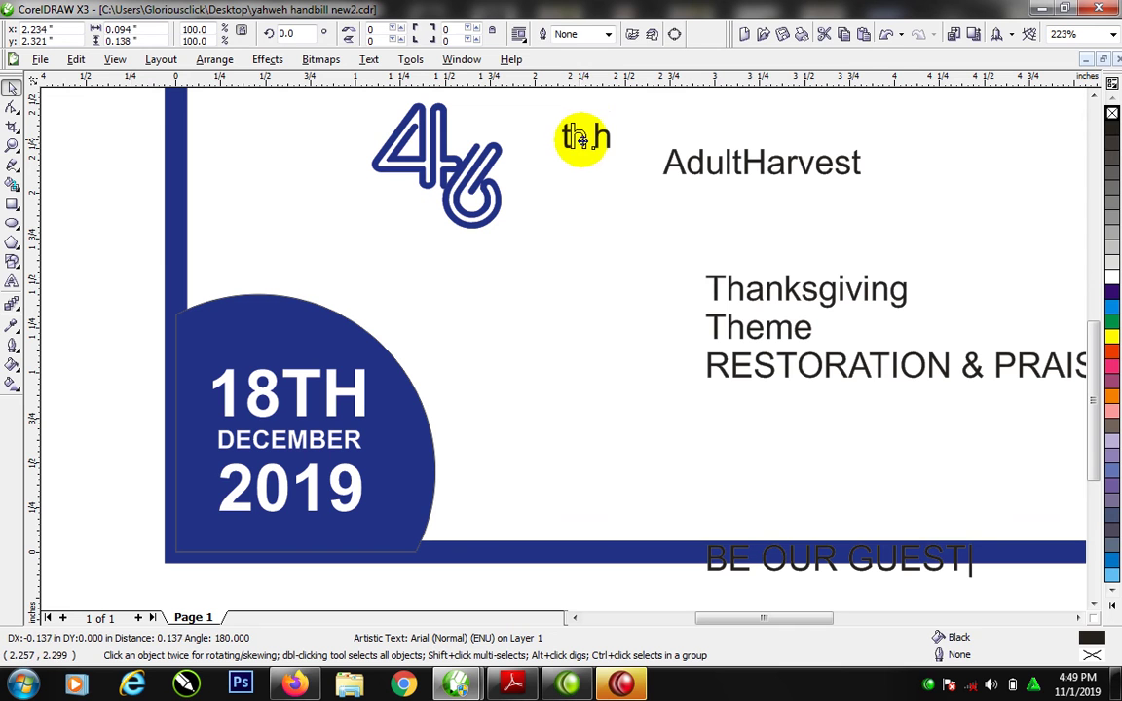
left_click(11, 222)
left_click_drag(550, 115, 601, 156)
key("space")
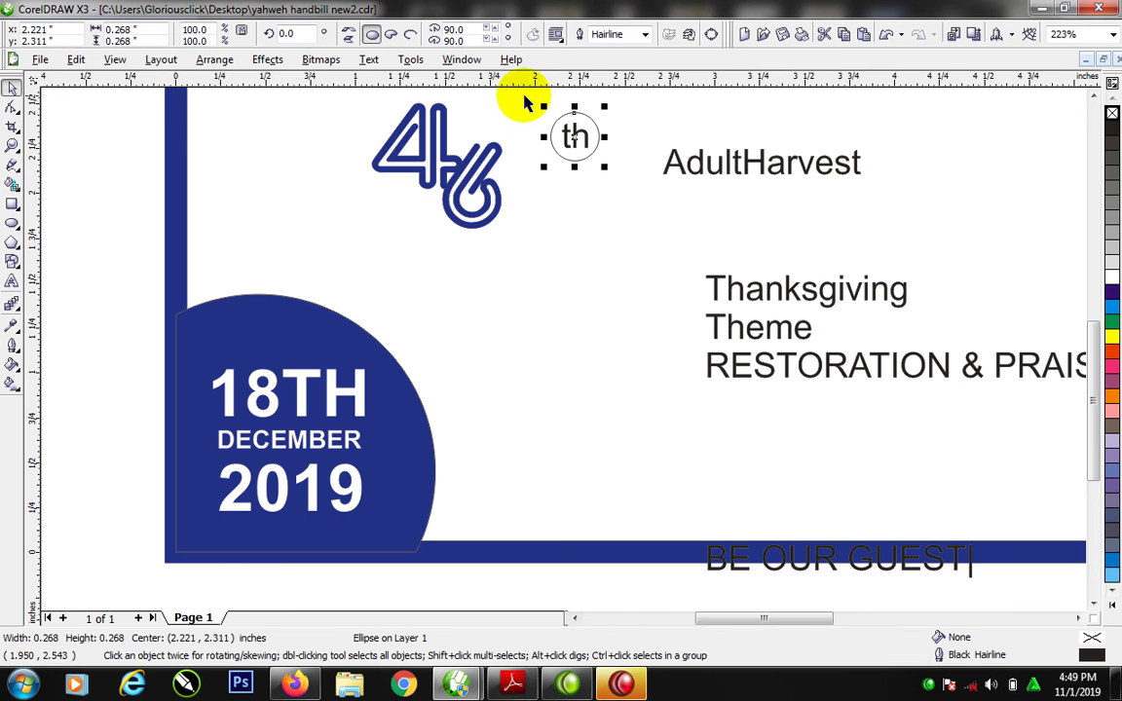
Combine the circle and "th" into one curve, place it beside the 6's upper tip, and fill it with the corner shape's blue
left_click_drag(526, 102, 639, 180)
key("ctrl+l")
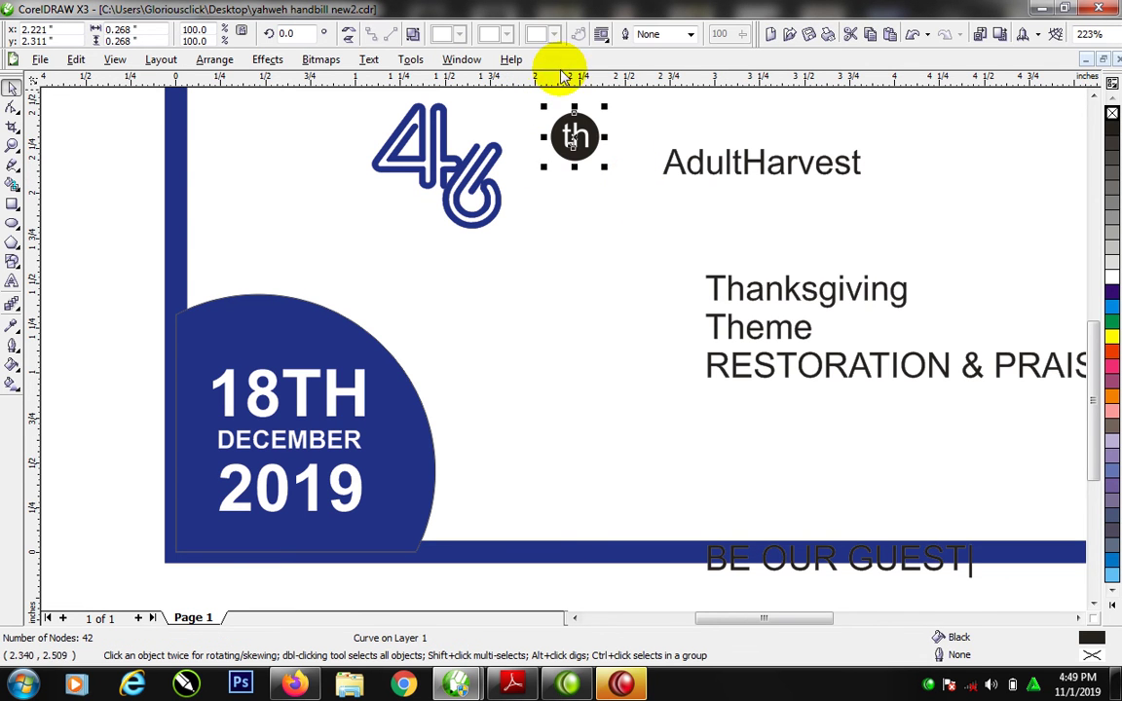
left_click_drag(497, 154, 537, 138)
left_click(648, 215)
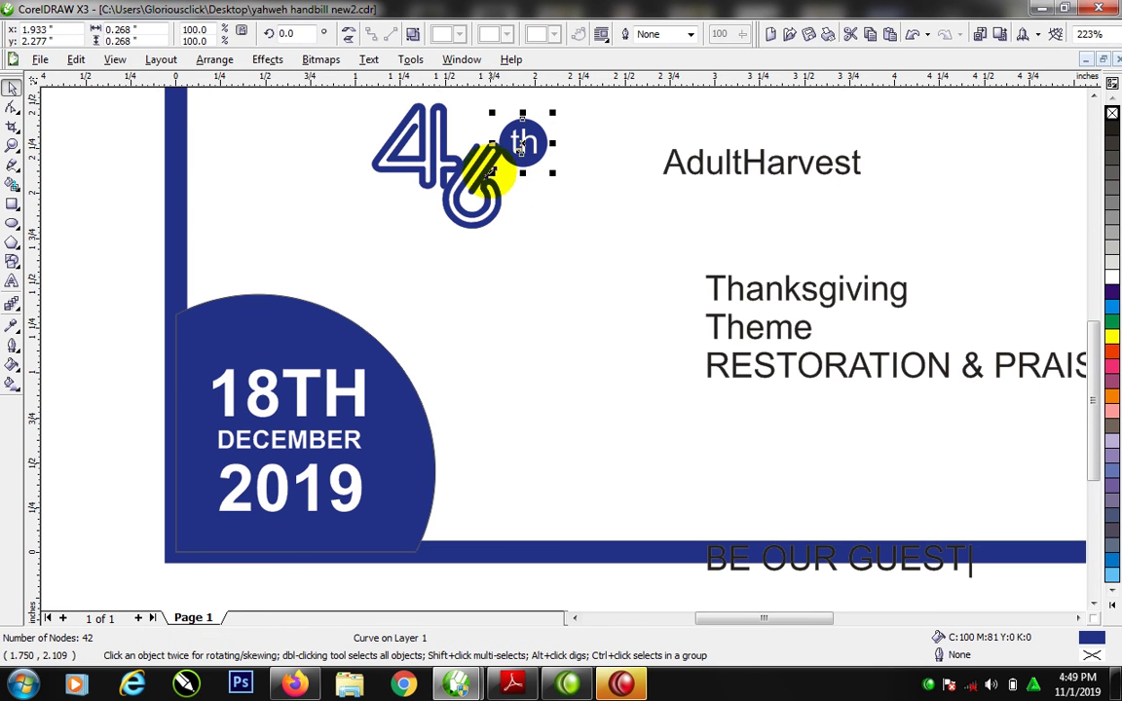
Group the 4, the 6 and the "th" badge and move the group toward "AdultHarvest"
left_click(492, 167, "shift")
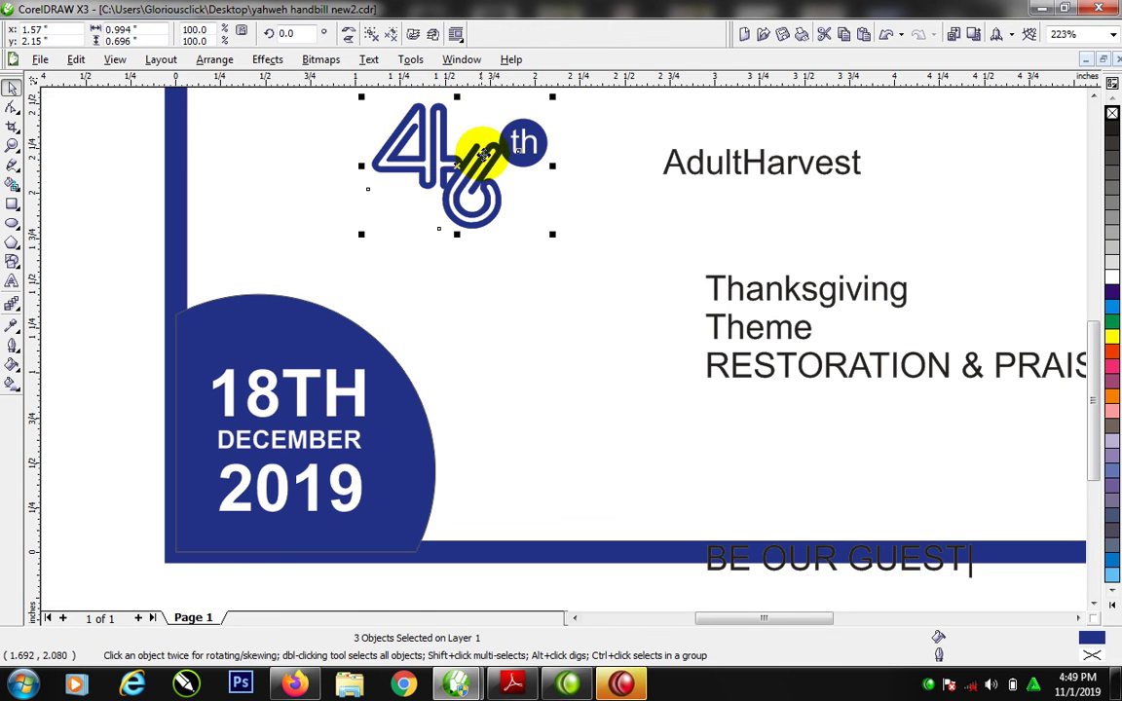
key("ctrl+g")
left_click_drag(542, 139, 610, 178)
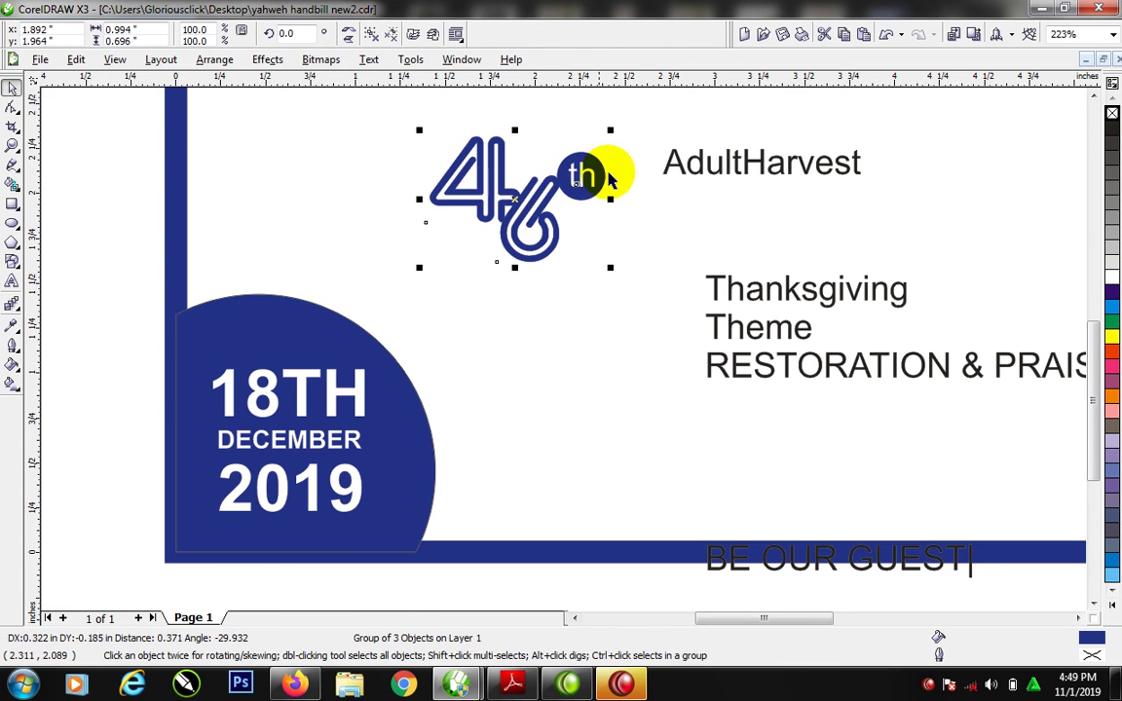
Enlarge "AdultHarvest" to about 29 pt and color "Adult" in the corner shape's blue and "Harvest" in cyan
left_click(709, 163)
double_click(709, 162)
key("ctrl+space")
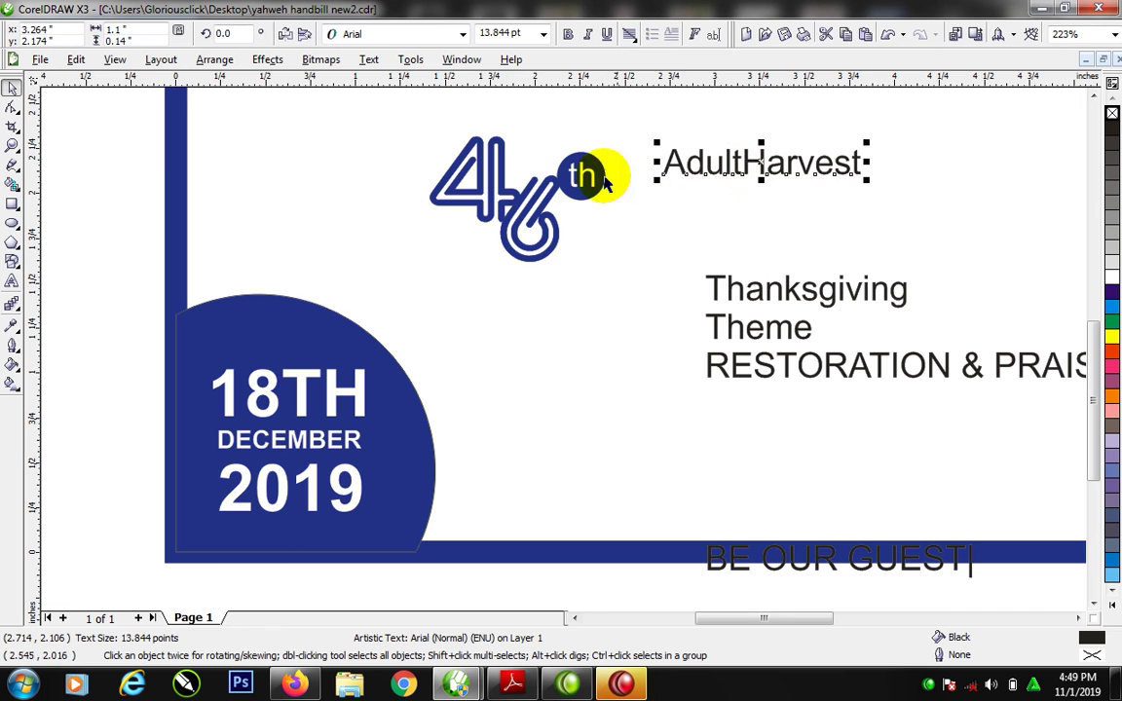
left_click_drag(606, 178, 972, 236)
left_click(857, 298)
double_click(751, 163)
left_click(1114, 308)
key("ctrl+space")
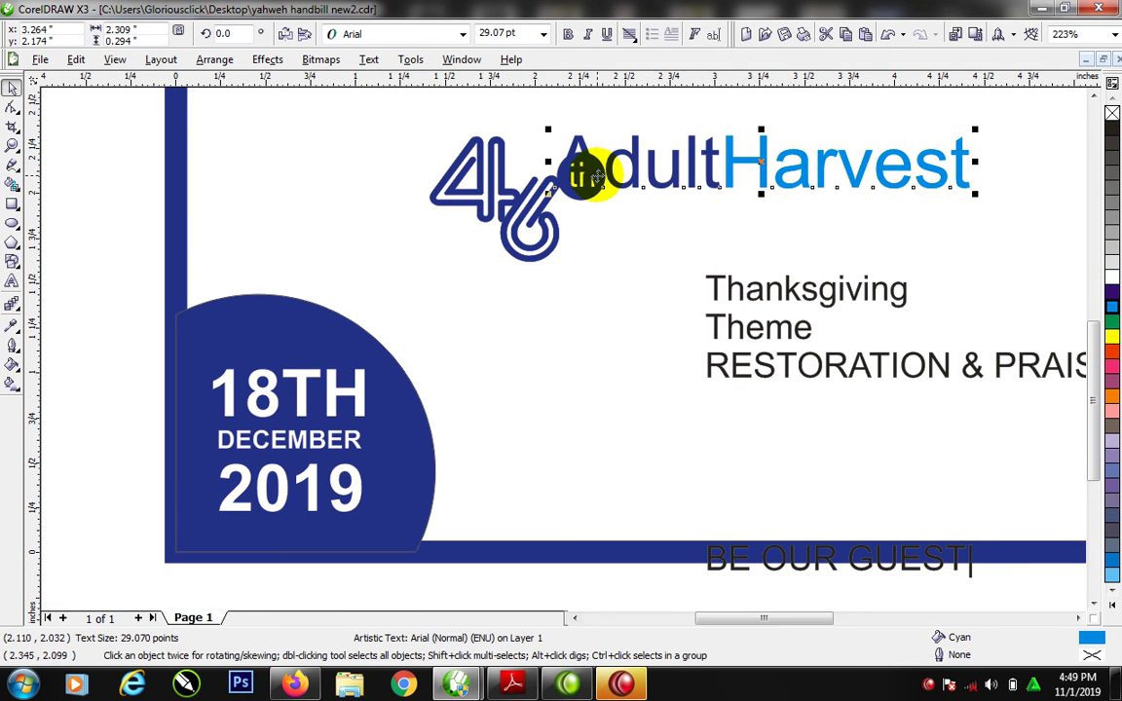
Make "AdultHarvest" bold and tighten its letter spacing to a text width of about 2.27 inches
left_click(568, 34)
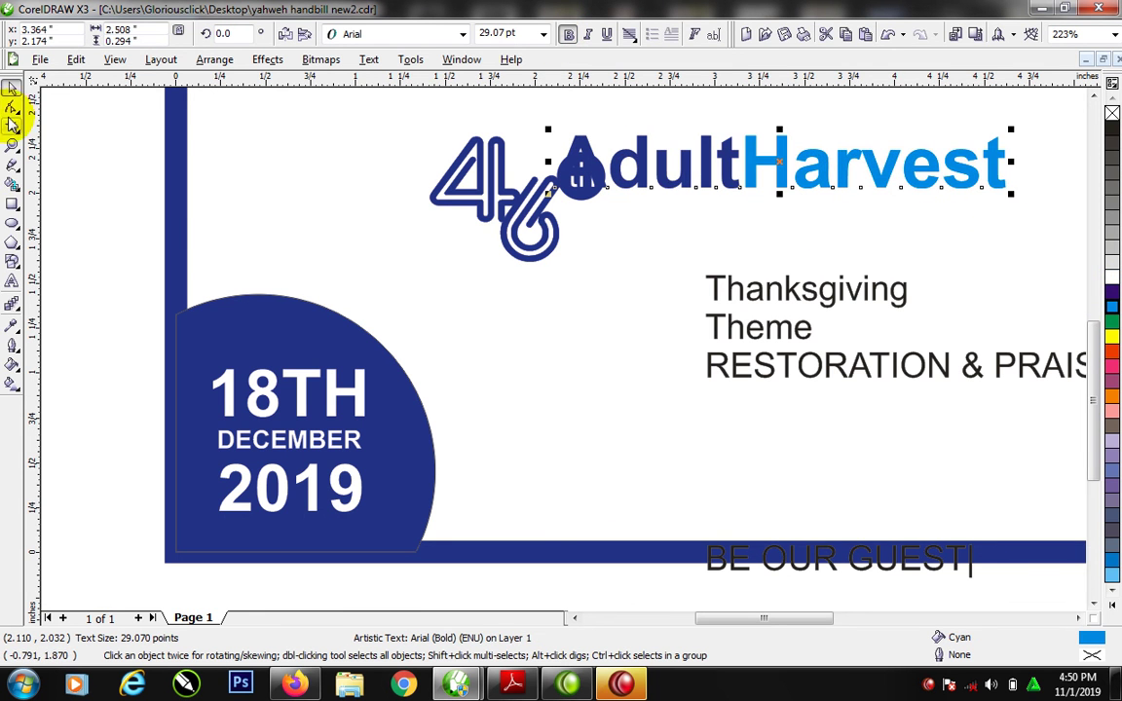
left_click(12, 108)
left_click_drag(1009, 193, 967, 192)
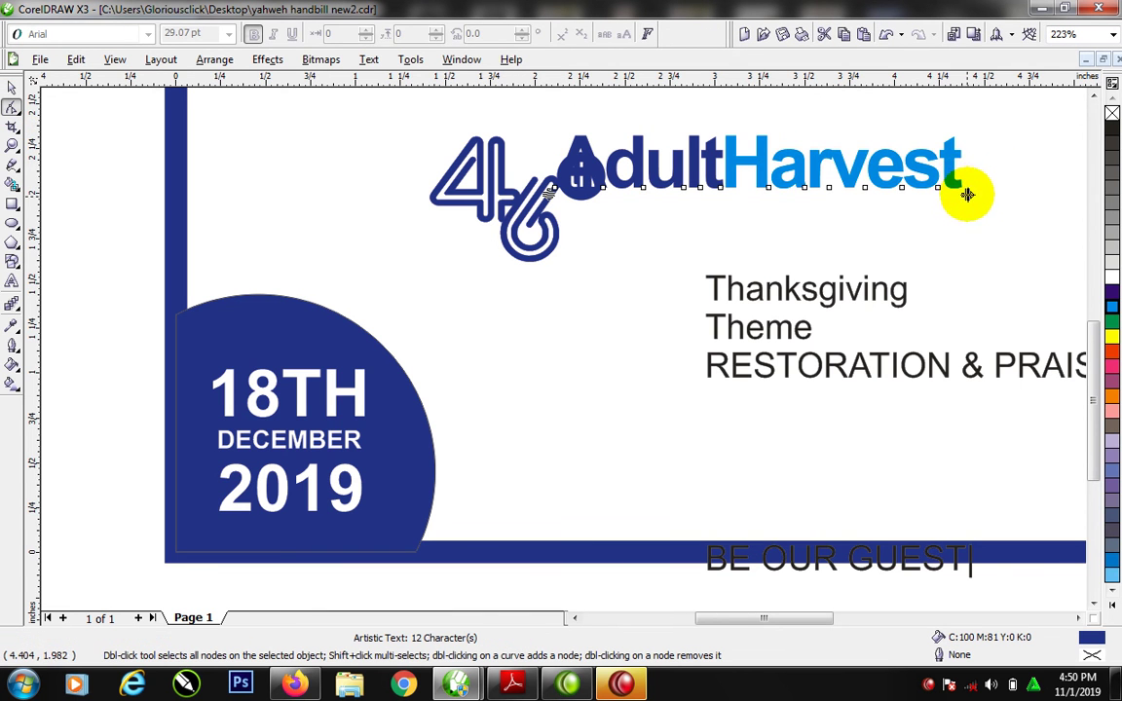
key("space")
Move "AdultHarvest" so that it starts directly beside the "th" badge of the 46
scroll(631, 289, "down", 3)
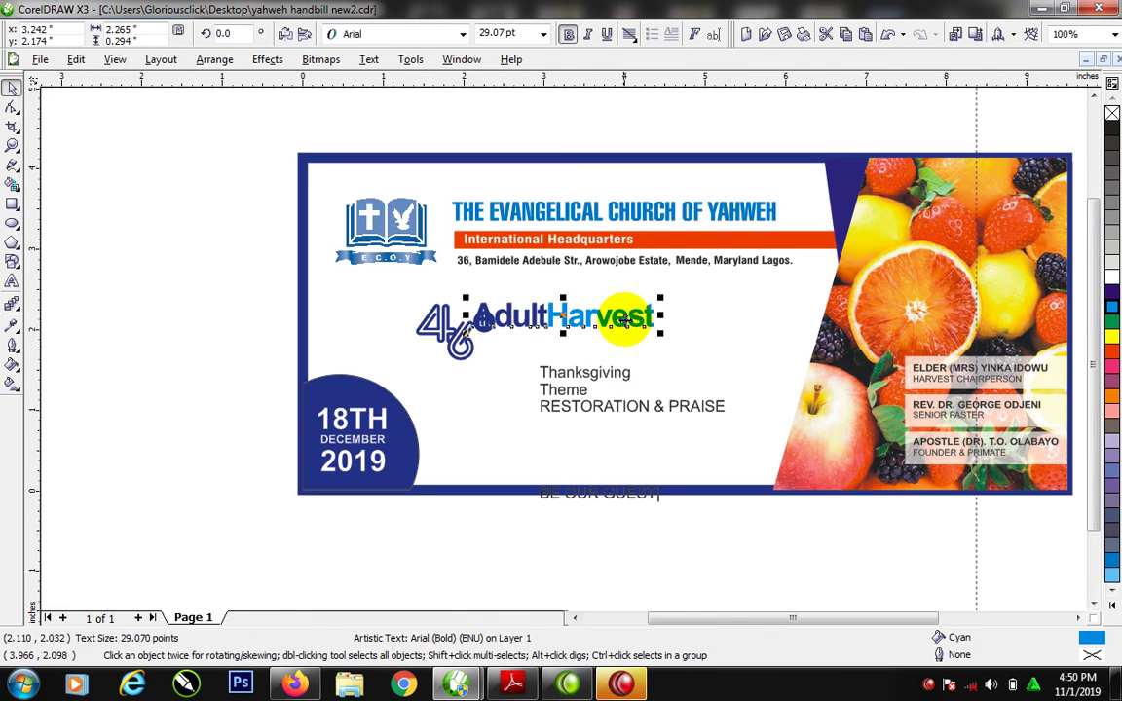
left_click_drag(623, 322, 759, 288)
mouse_move(624, 292)
left_mouse_down()
mouse_move(674, 325)
mouse_move(671, 271)
mouse_move(613, 304)
left_mouse_up()
Place "Thanksgiving" in cyan below "AdultHarvest" and widen its letter spacing to span the heading's width
left_click_drag(625, 383, 582, 352)
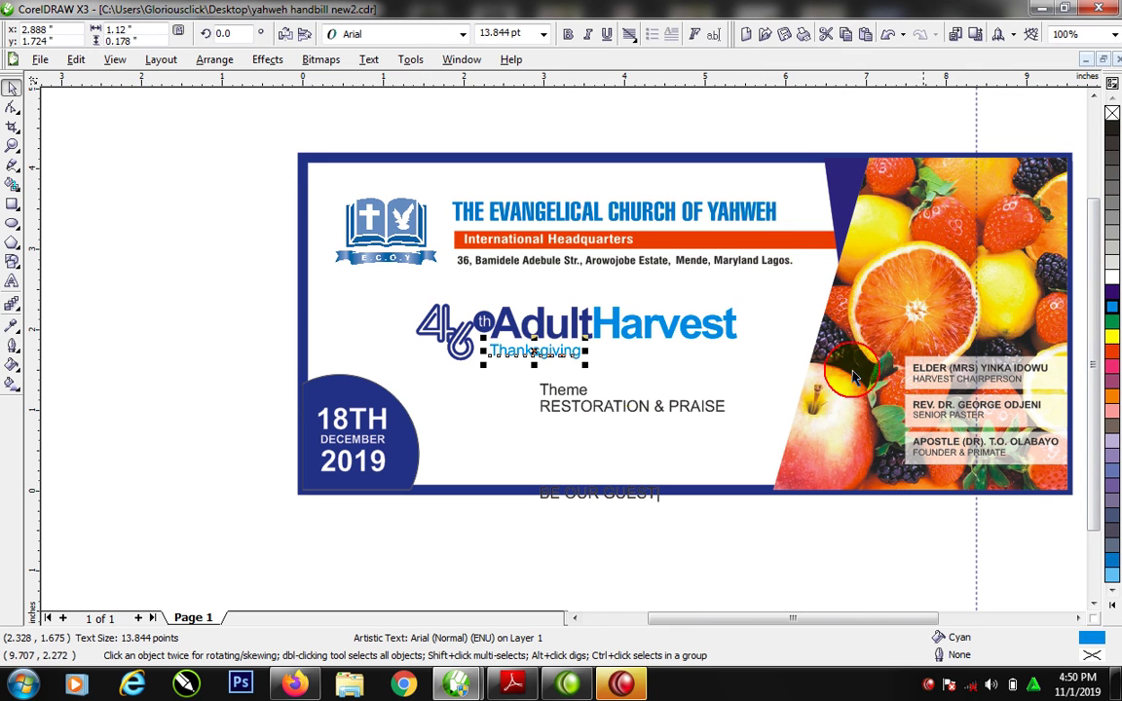
left_click(11, 106)
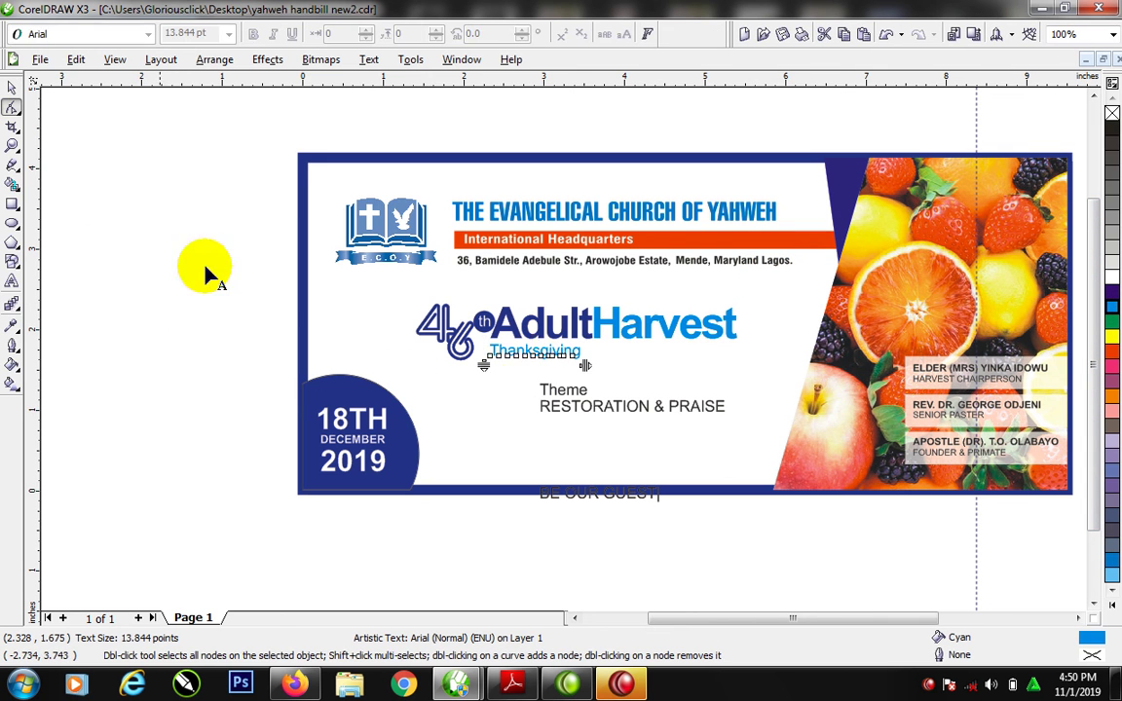
left_click_drag(584, 366, 753, 365)
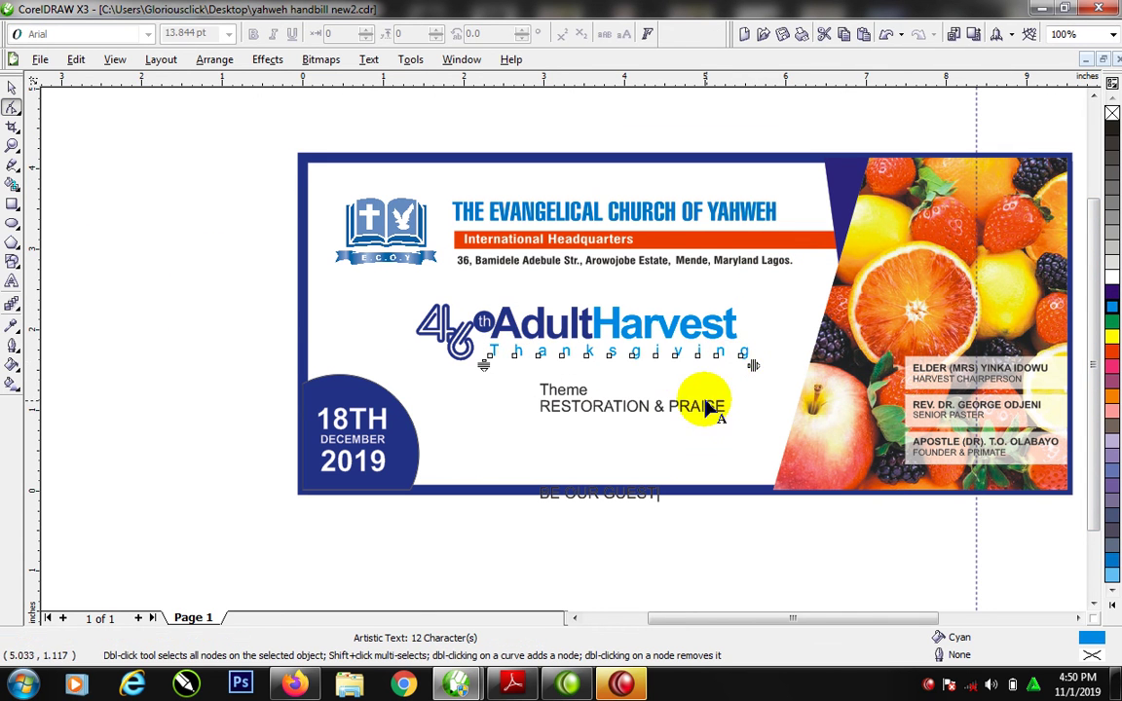
key("space")
Move "RESTORATION & PRAISE" below the heading, make it bold and cyan, and enlarge it to nearly the heading's width
left_click_drag(597, 414, 504, 423)
left_click(569, 35)
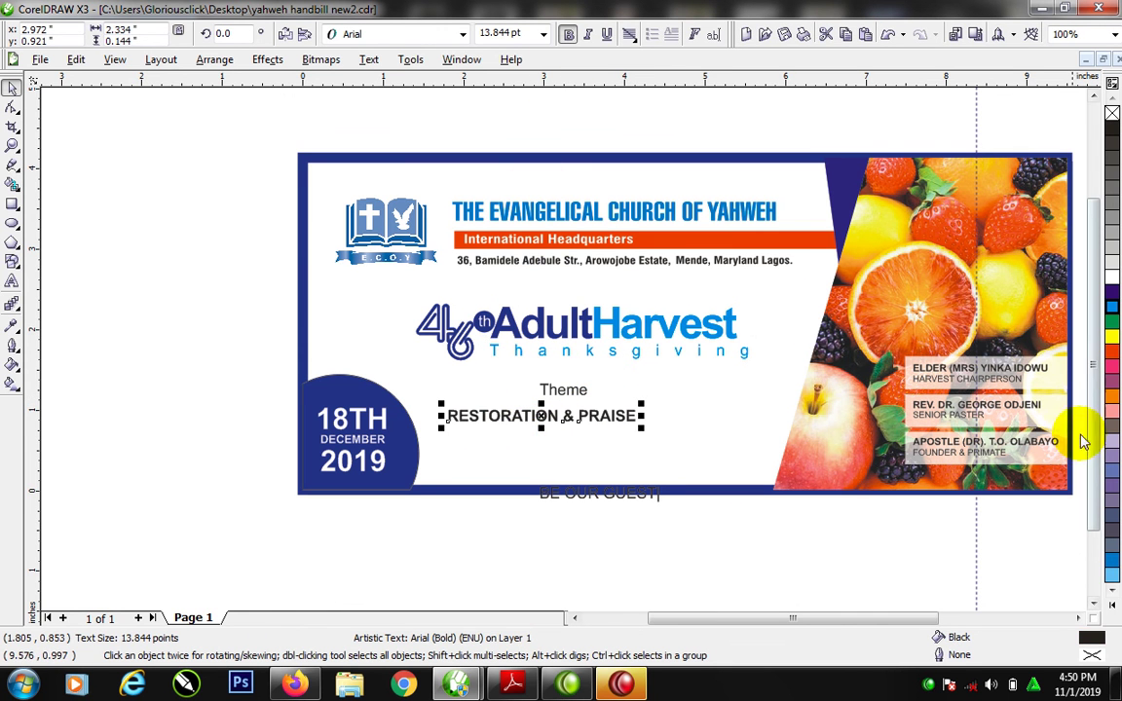
left_click(1112, 311)
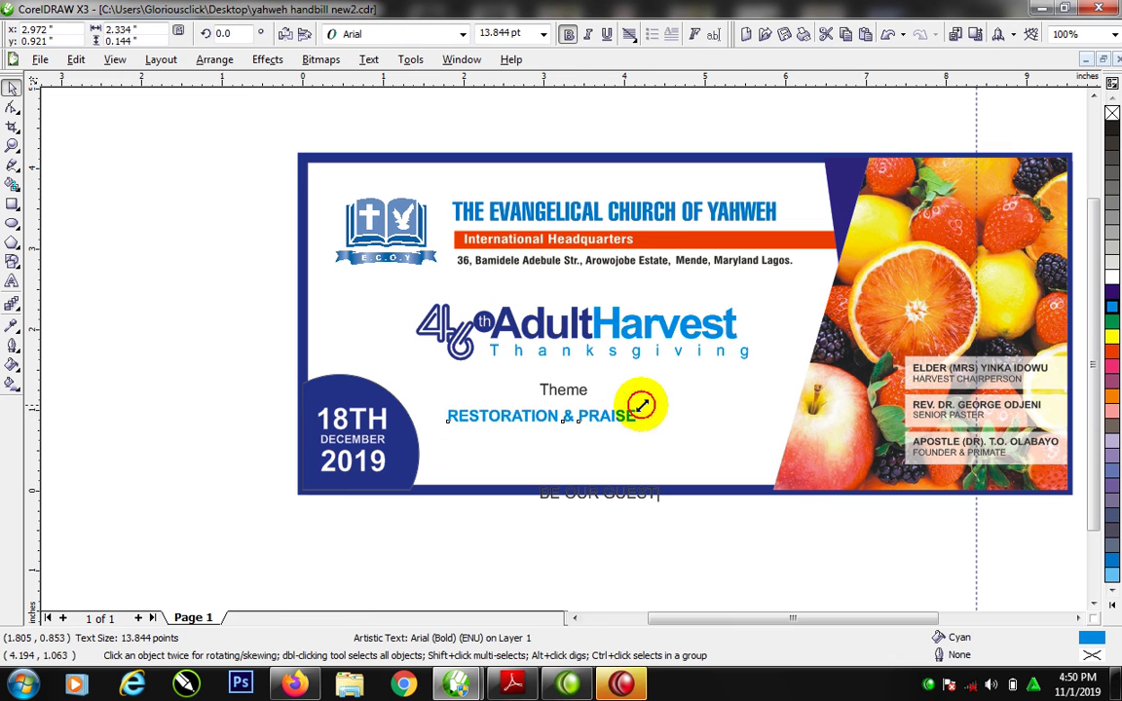
left_click_drag(641, 404, 730, 401)
Widen the letter spacing of "Theme" to about 1.18 inches, position it above "RESTORATION & PRAISE", and color it Blue
left_click(575, 389)
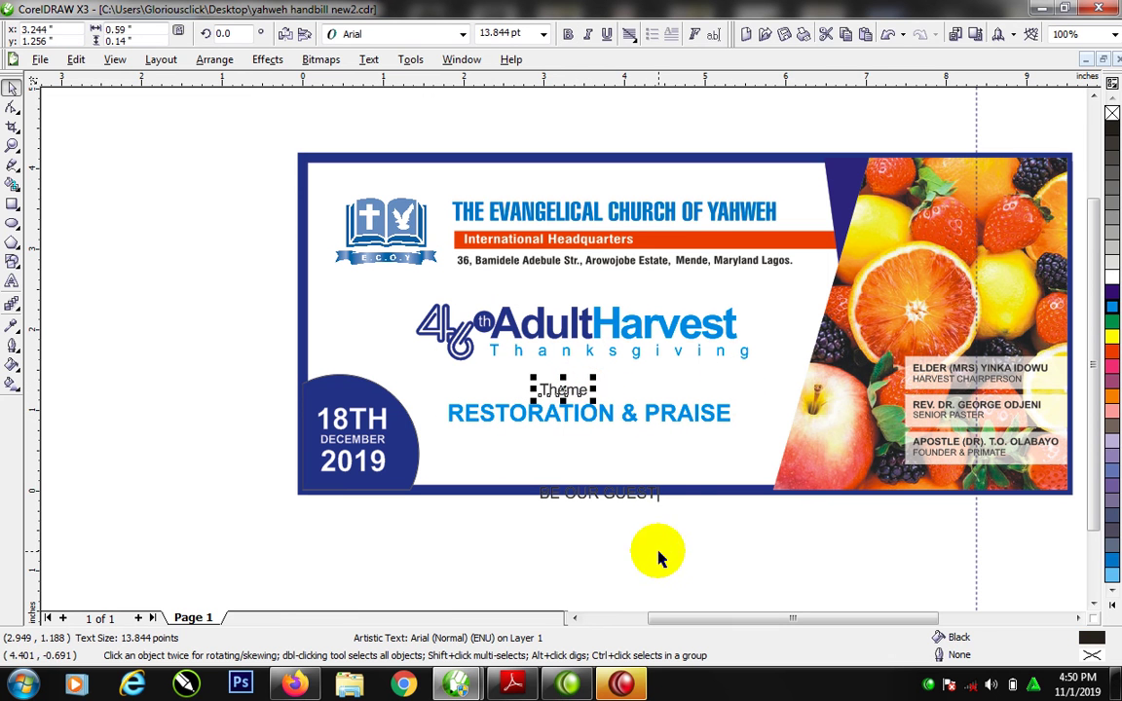
left_click(13, 109)
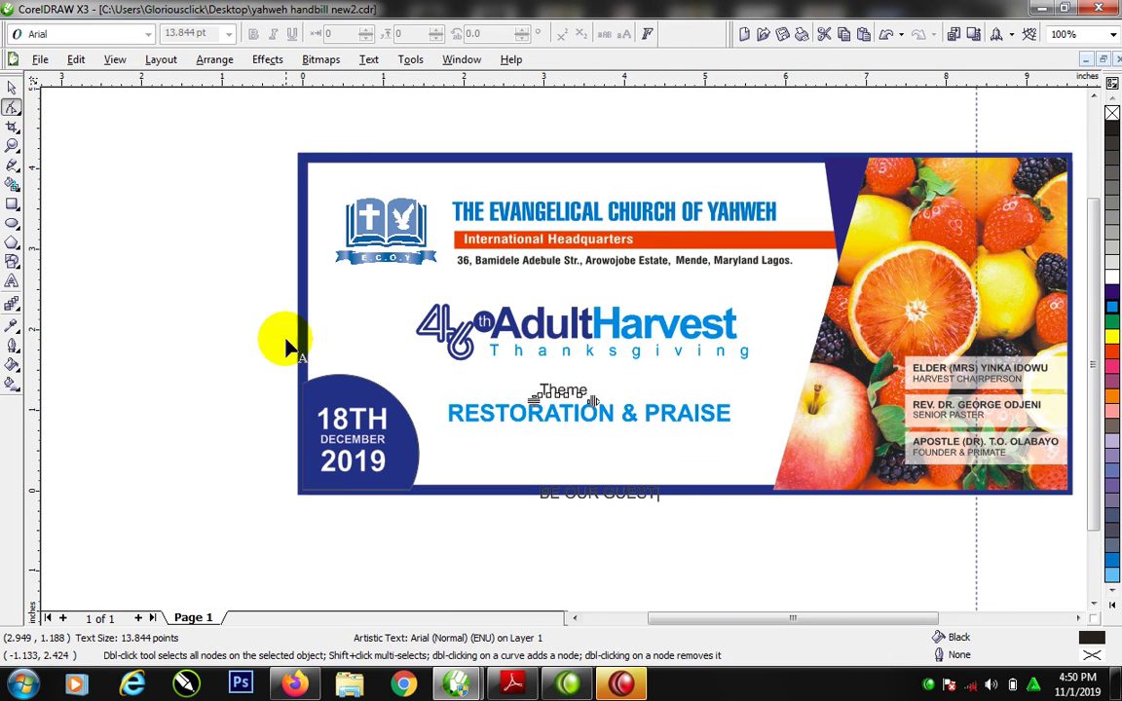
left_click_drag(593, 406, 628, 409)
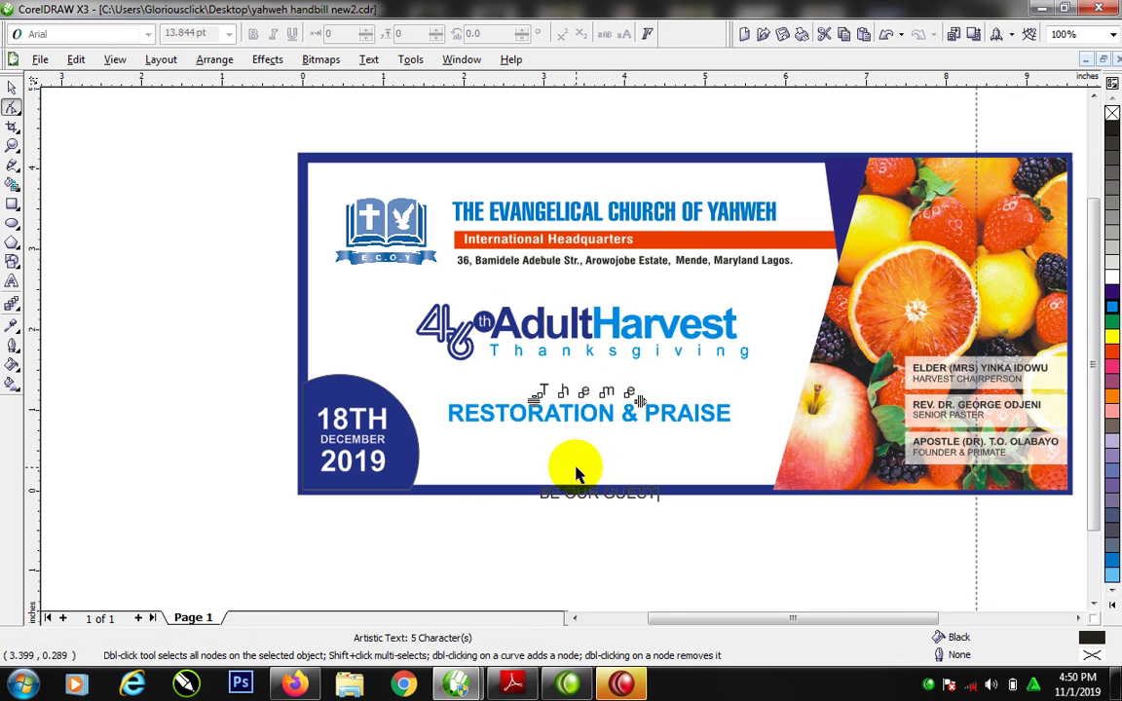
key("space")
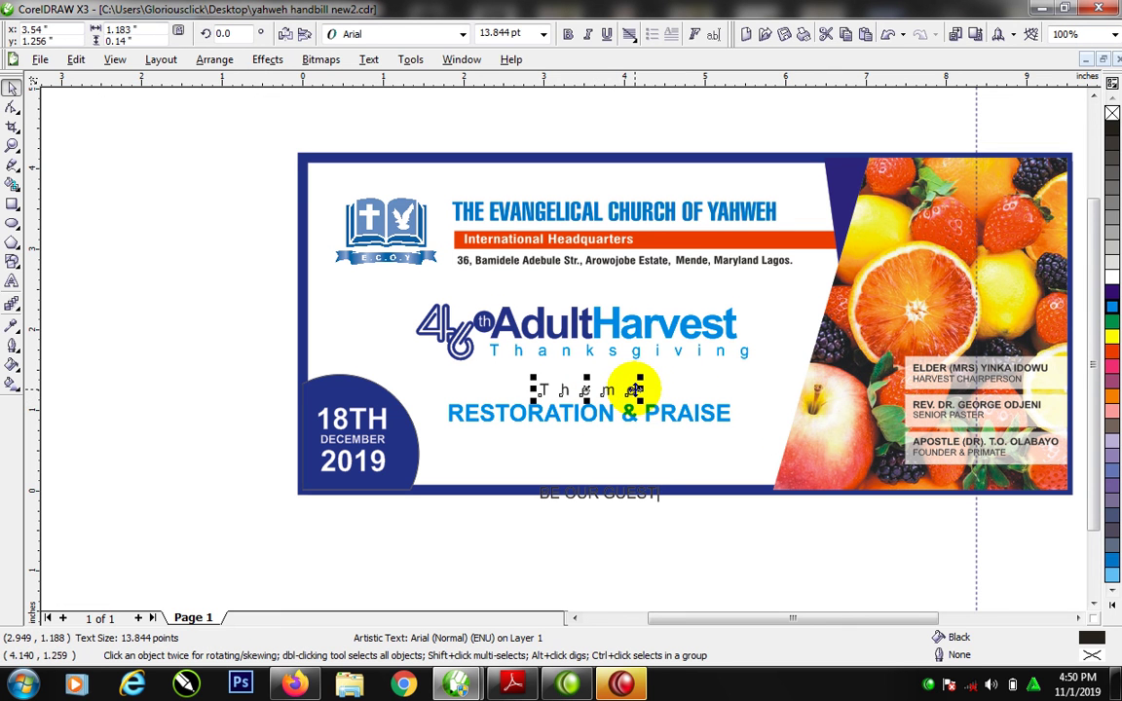
left_click_drag(633, 388, 643, 387)
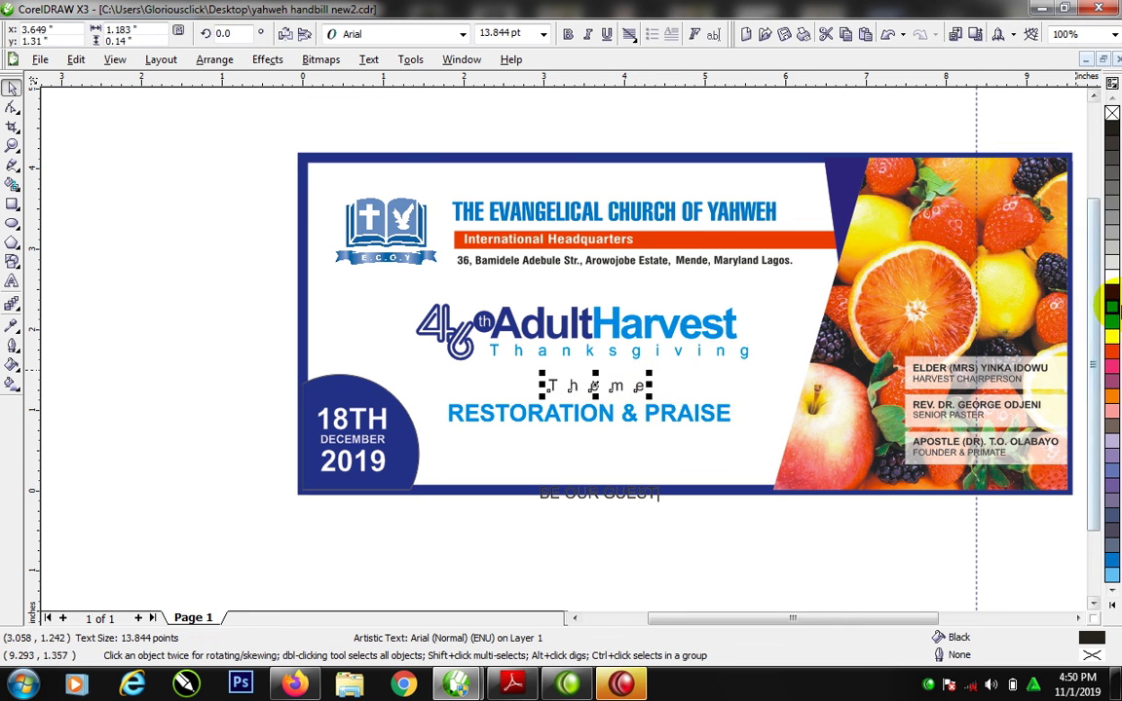
left_click(1113, 297)
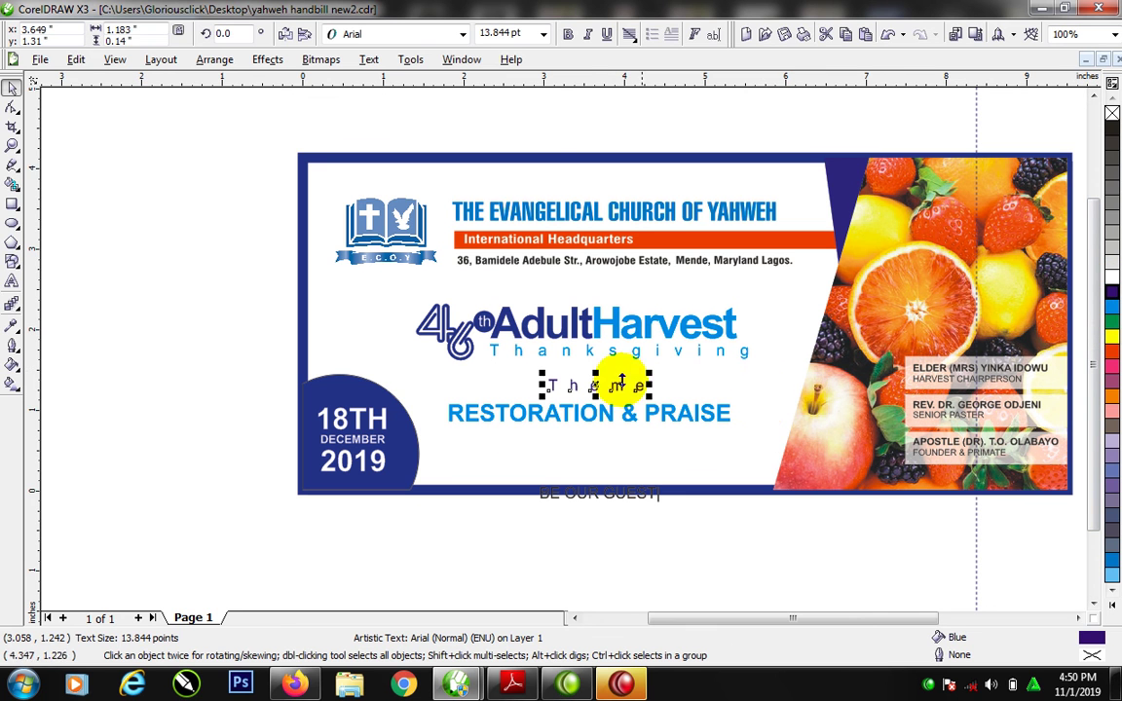
Draw a rectangle about 3.89 by 0.52 inches around "RESTORATION & PRAISE" and convert it to curves
left_click(12, 206)
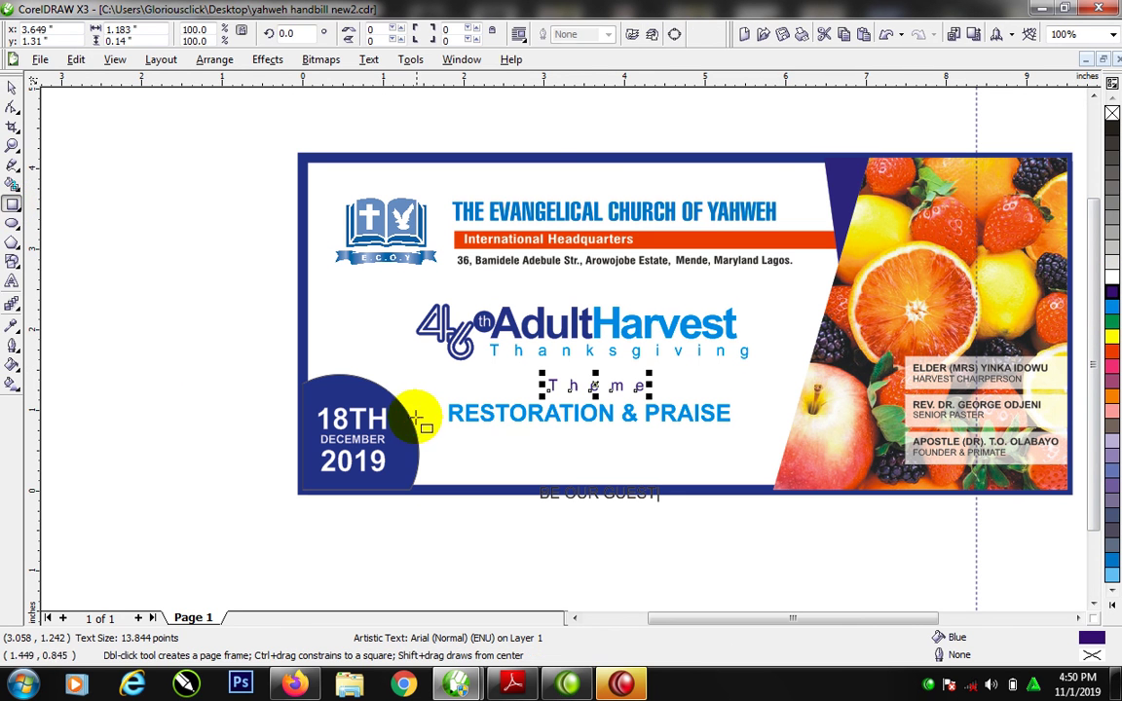
left_click_drag(437, 392, 750, 435)
key("space")
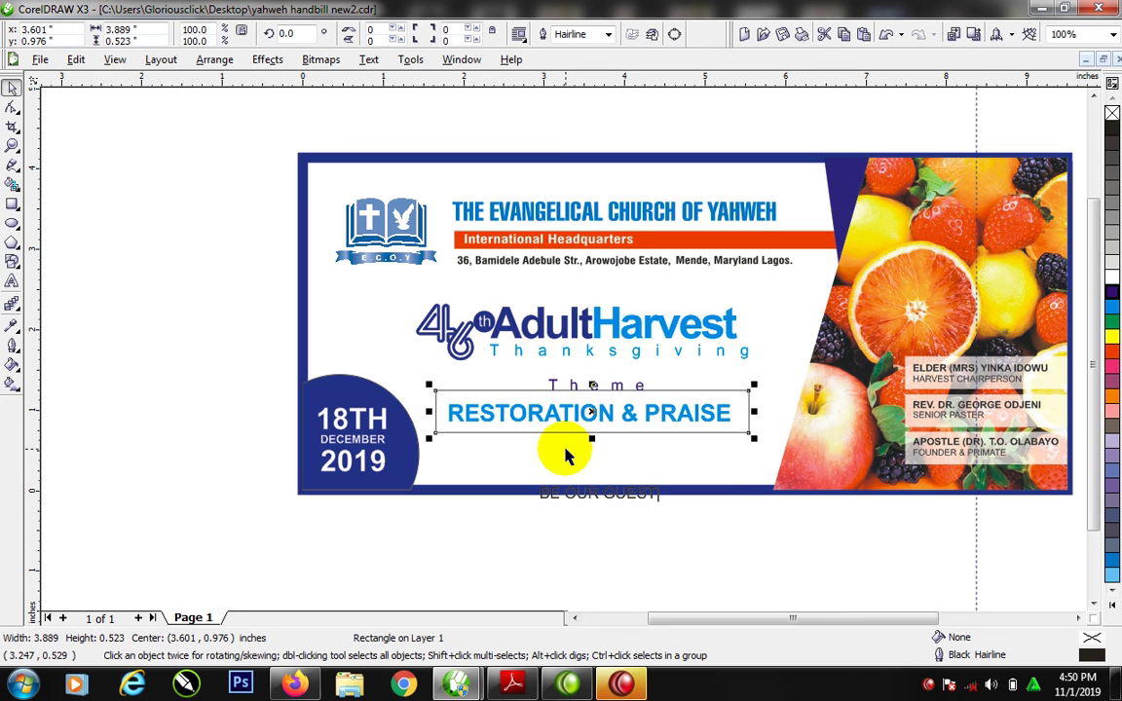
key("ctrl+q")
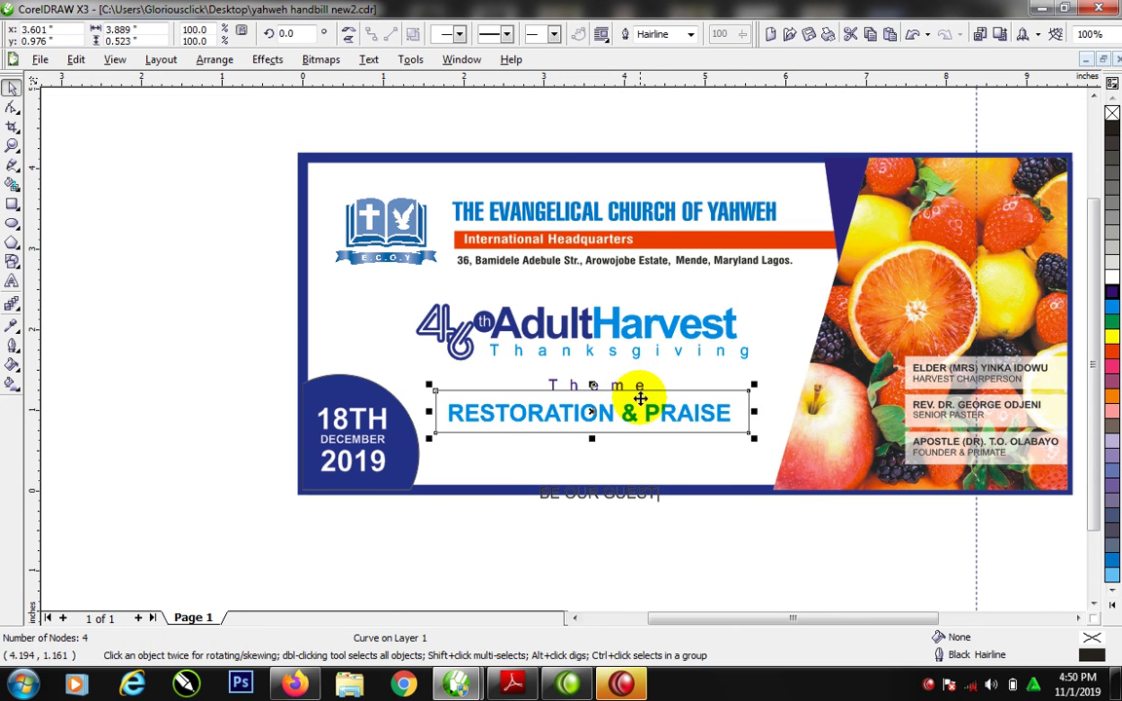
Center the rectangle under "Theme" and cut a gap in its upper edge where the word sits
left_click(638, 385, "shift")
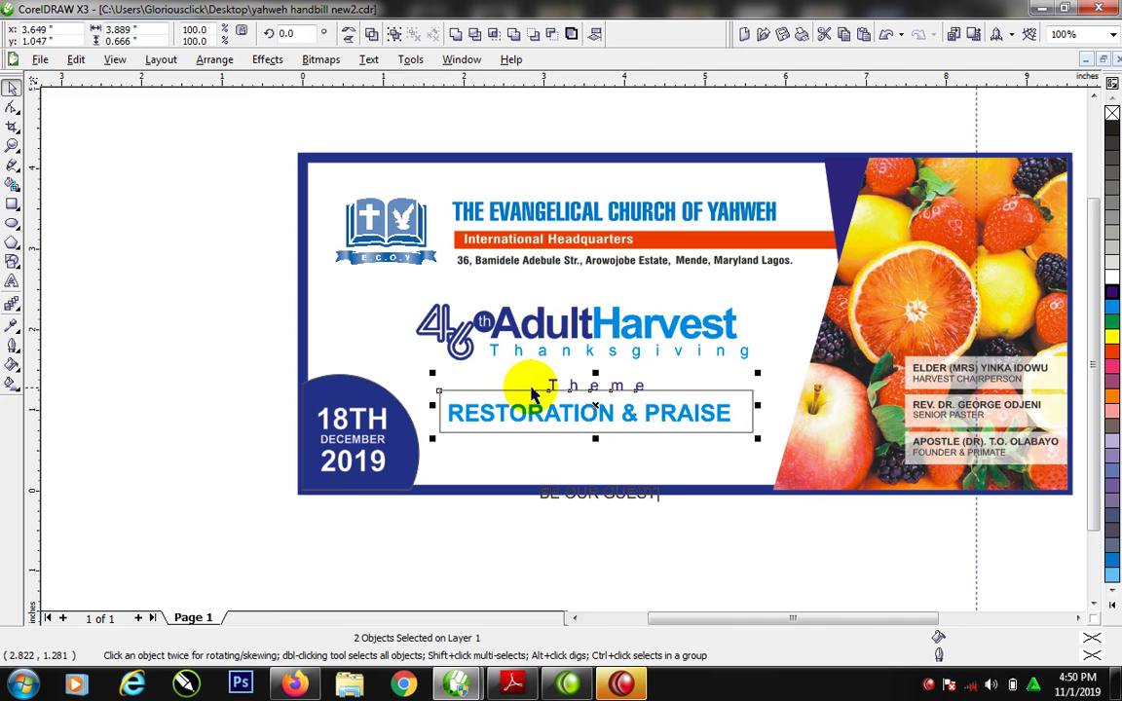
left_click(549, 388)
key("F10")
left_click(541, 390)
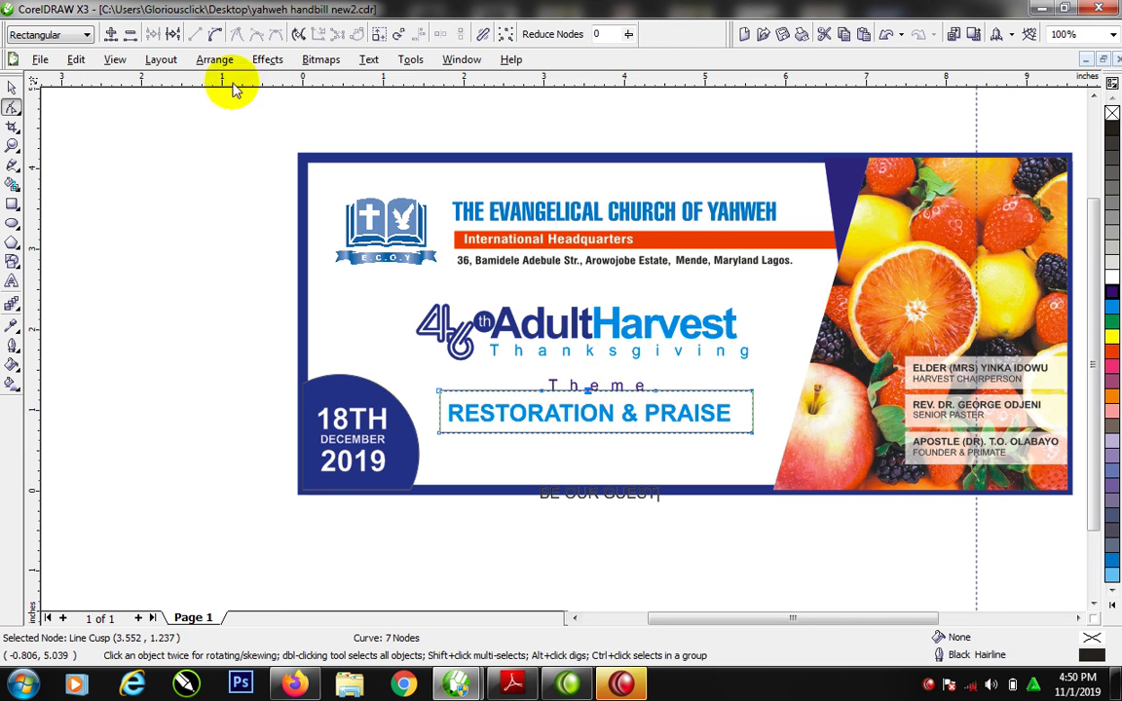
left_click(172, 36)
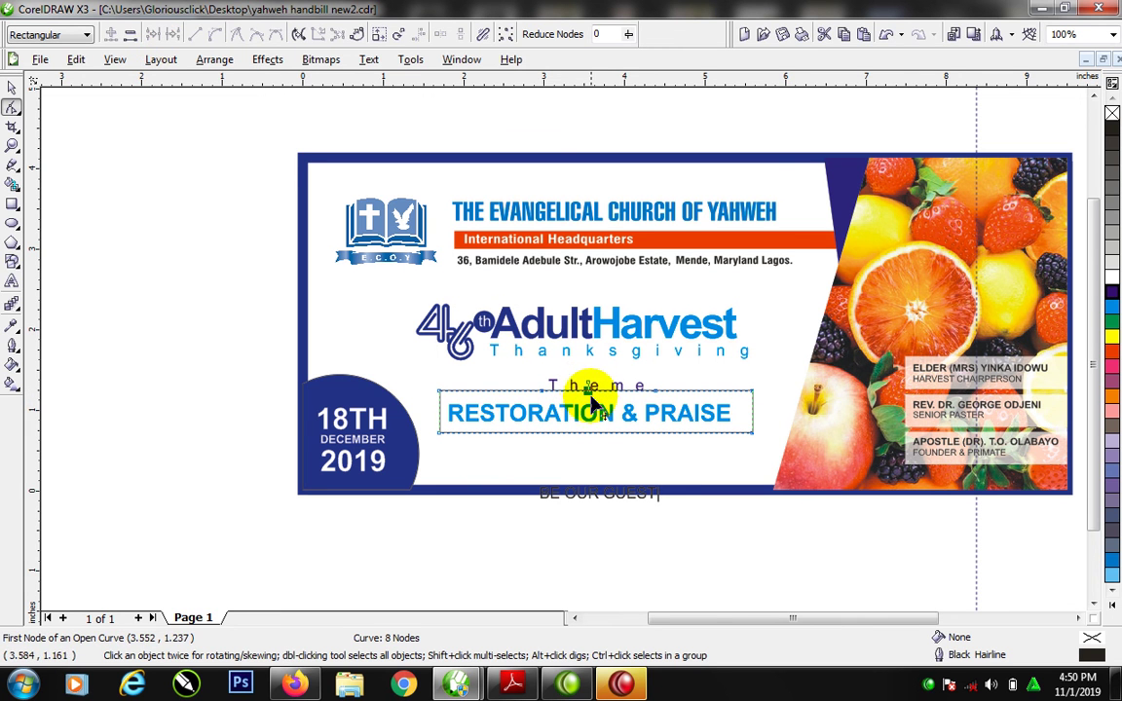
left_click(581, 389)
key("space")
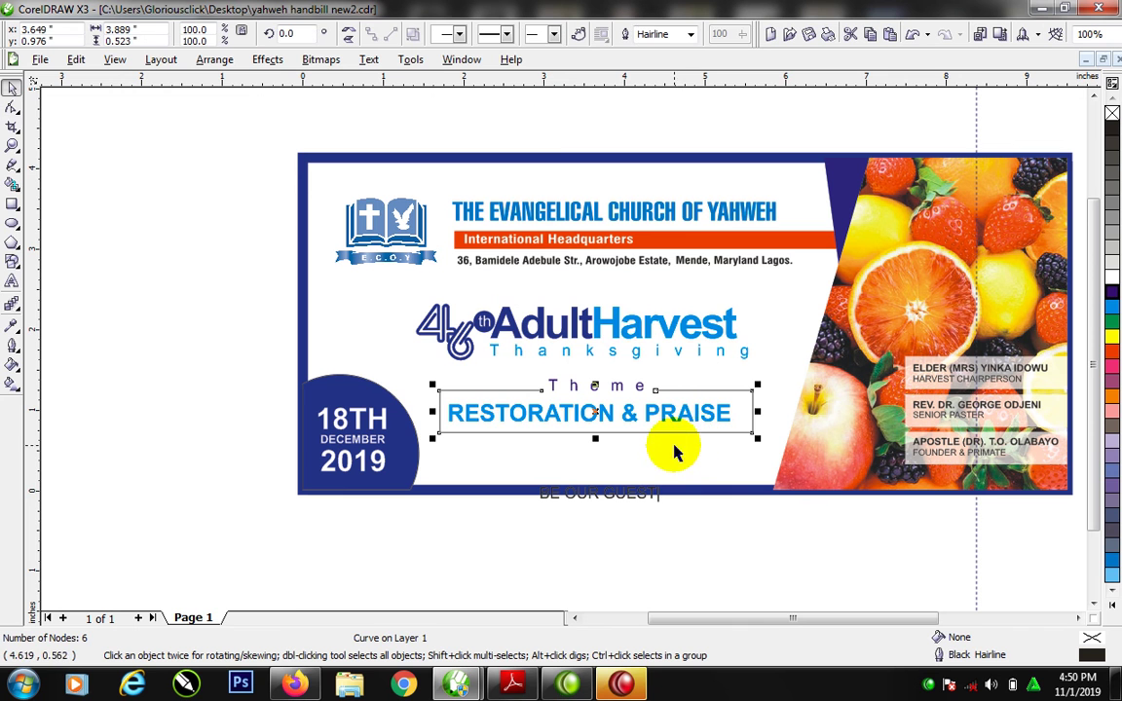
Give the open rectangle a 1 pt cyan outline
key("F12")
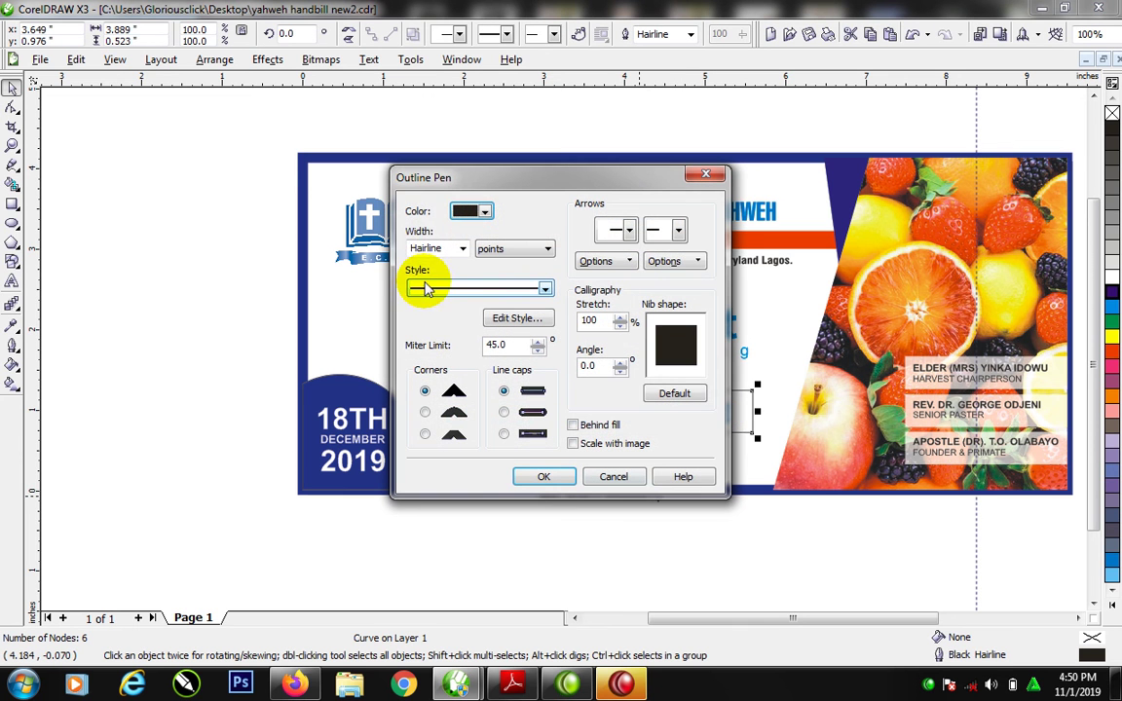
left_click(429, 243)
type("1")
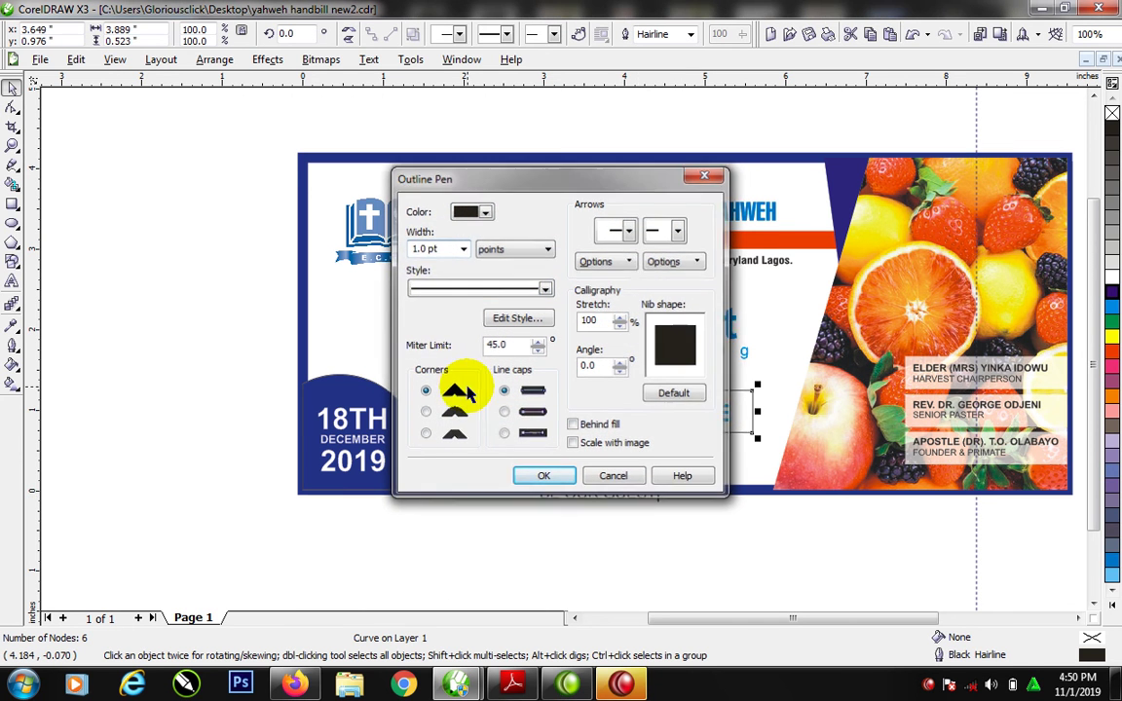
left_click(544, 477)
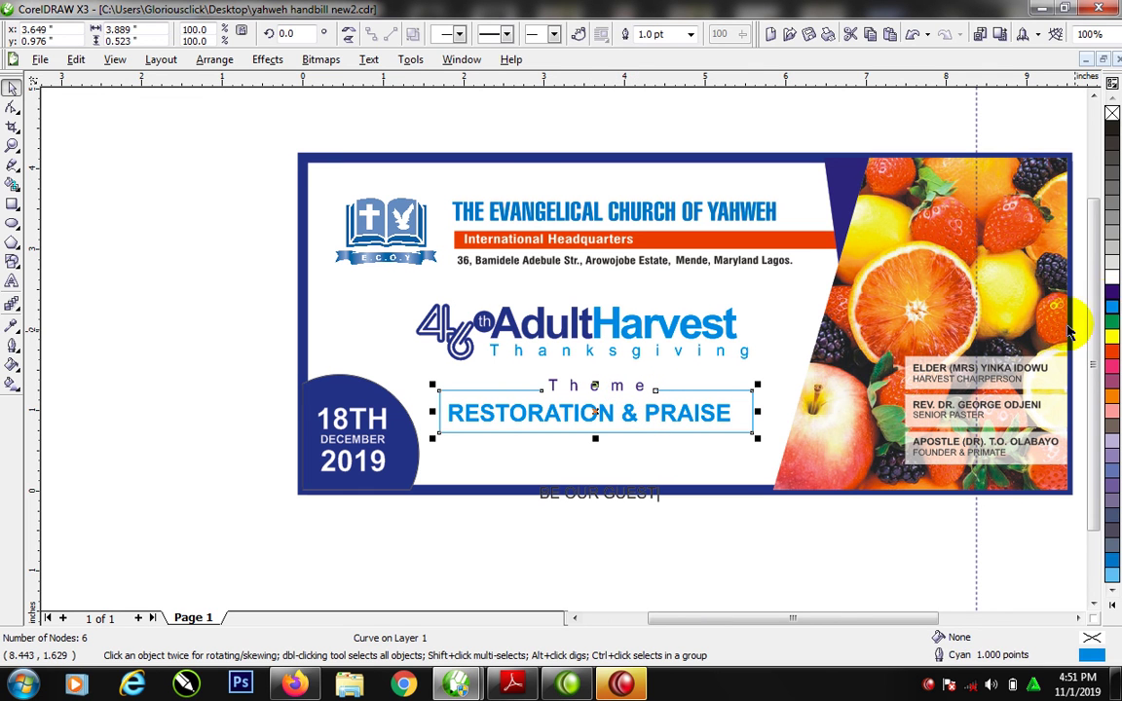
Shift the frame and "Theme" left to center them on "RESTORATION & PRAISE", and move all three slightly up
left_click(615, 408, "shift")
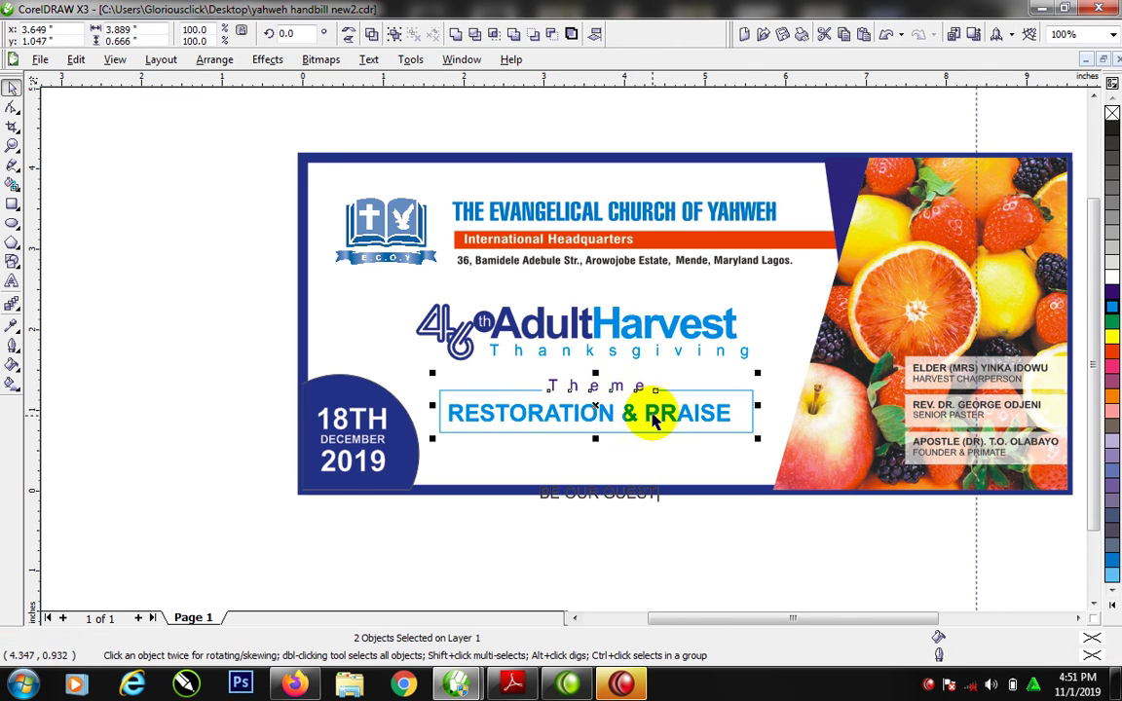
key("Left")
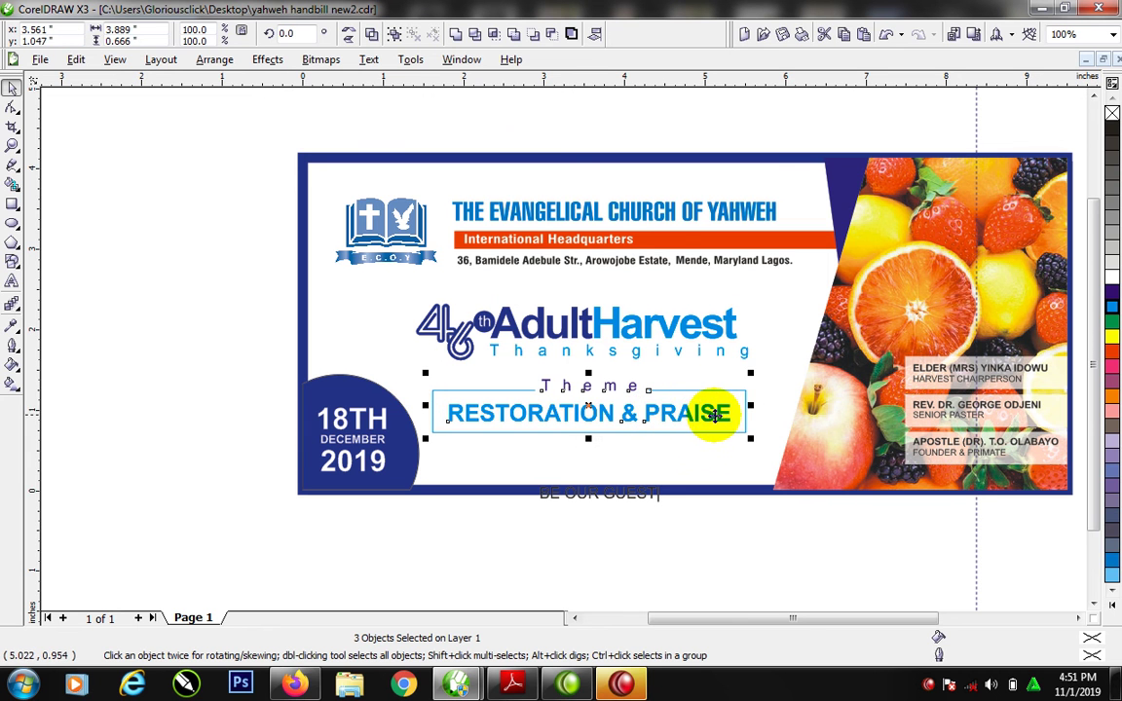
left_click_drag(713, 415, 715, 407)
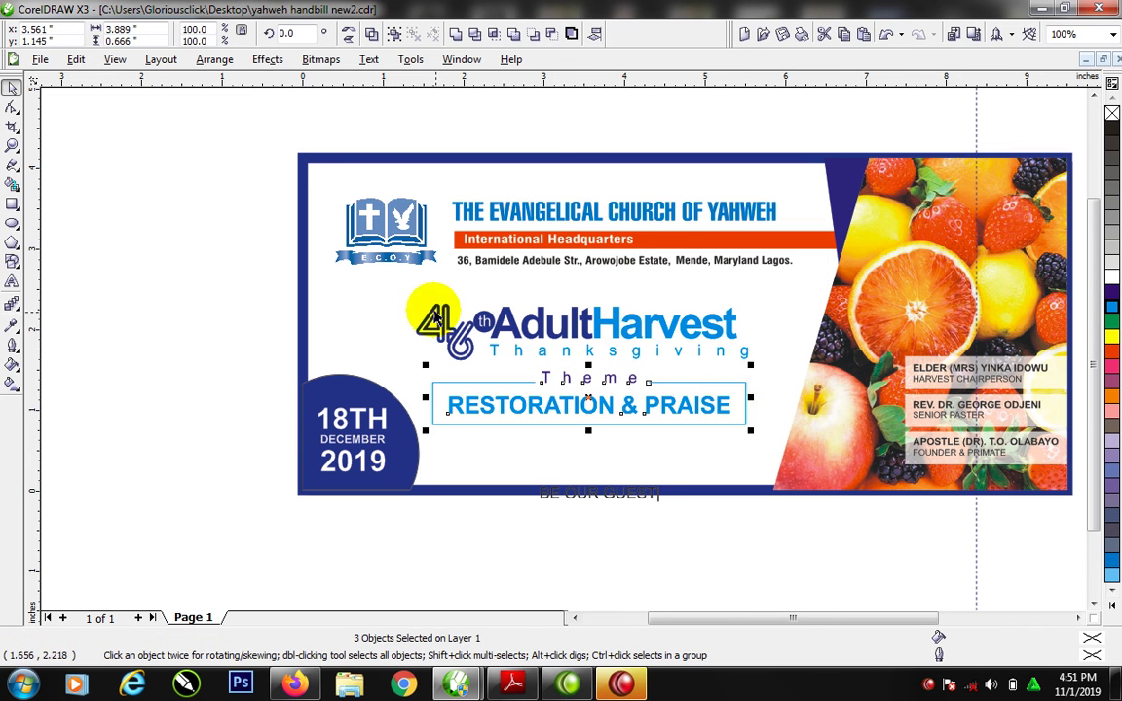
Narrow "Thanksgiving" slightly and move the whole "46th AdultHarvest Thanksgiving" title a little up and to the right
left_click(747, 354)
left_click_drag(754, 341, 742, 339)
left_click_drag(368, 289, 743, 327)
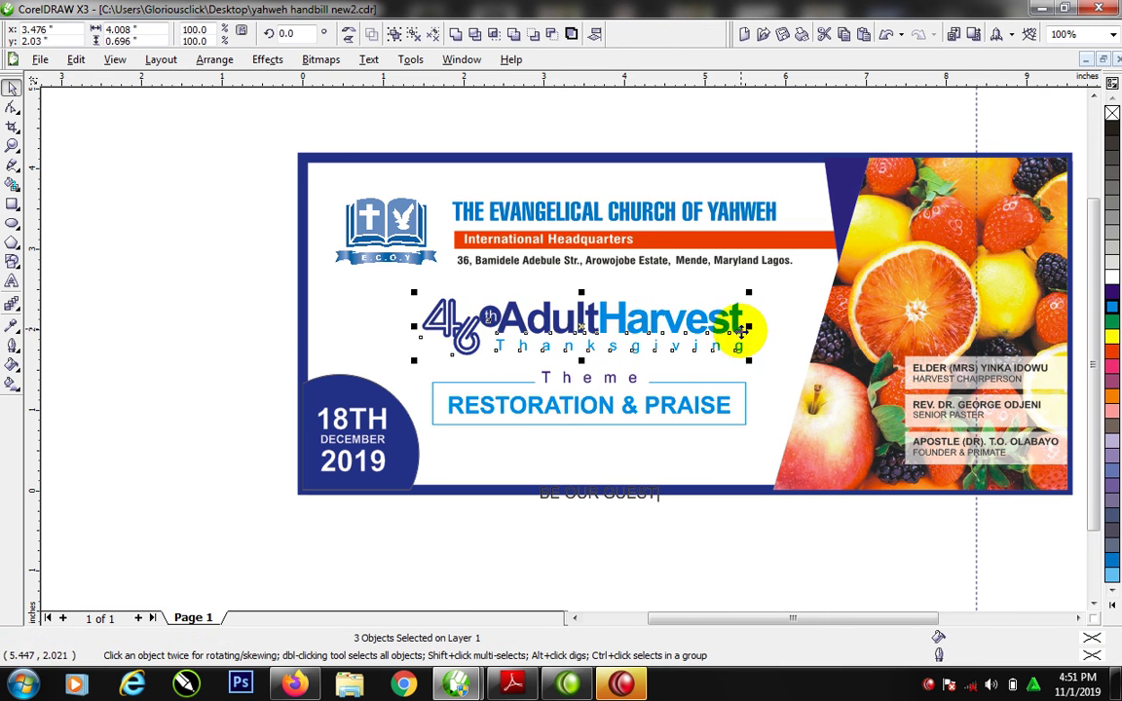
Scale the event title and framed theme block down to about 3.92 in wide and shift it slightly up and right
left_click_drag(395, 292, 776, 476)
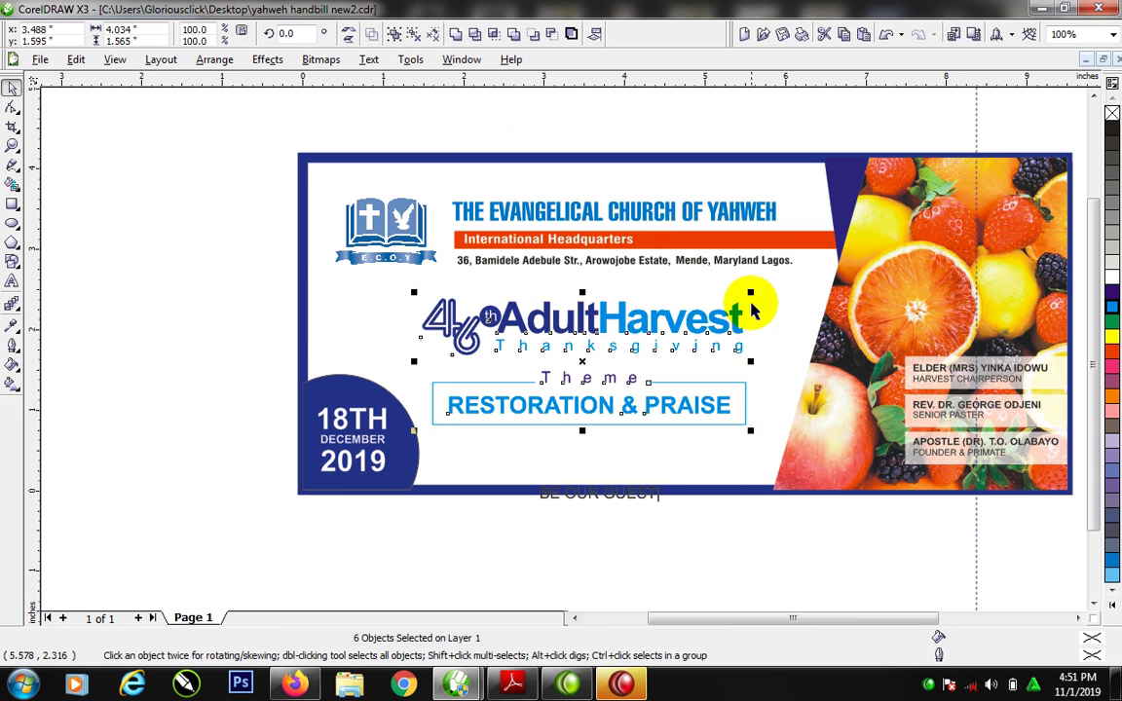
mouse_move(751, 294)
left_mouse_down()
mouse_move(710, 313)
mouse_move(730, 298)
left_mouse_up()
Narrow both parts of the address line together so it ends near the end of the church name
left_click_drag(645, 211, 795, 263)
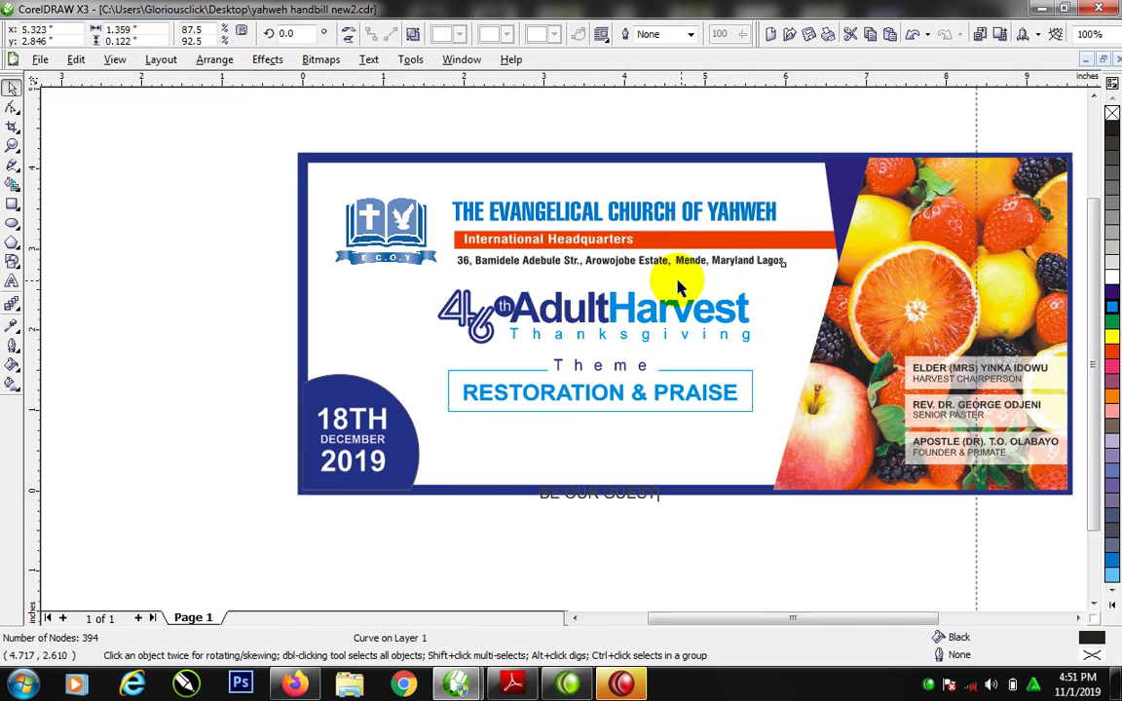
left_click(633, 261, "shift")
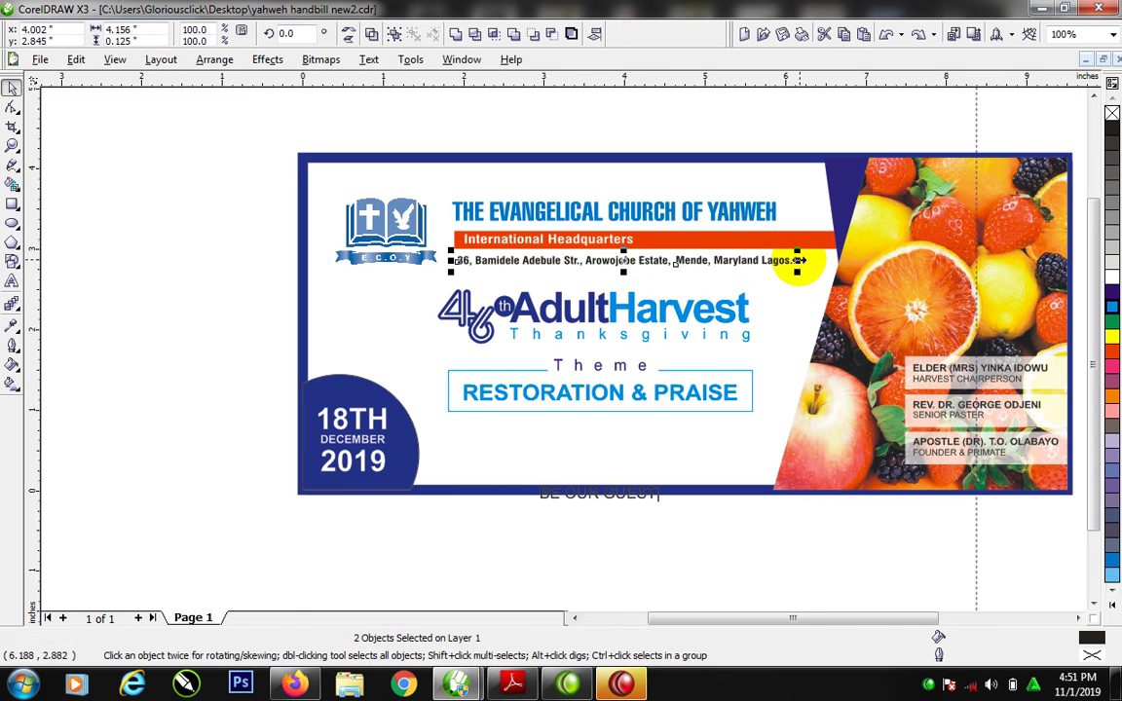
left_click_drag(799, 260, 784, 260)
left_click_drag(419, 172, 804, 283)
left_click(735, 238)
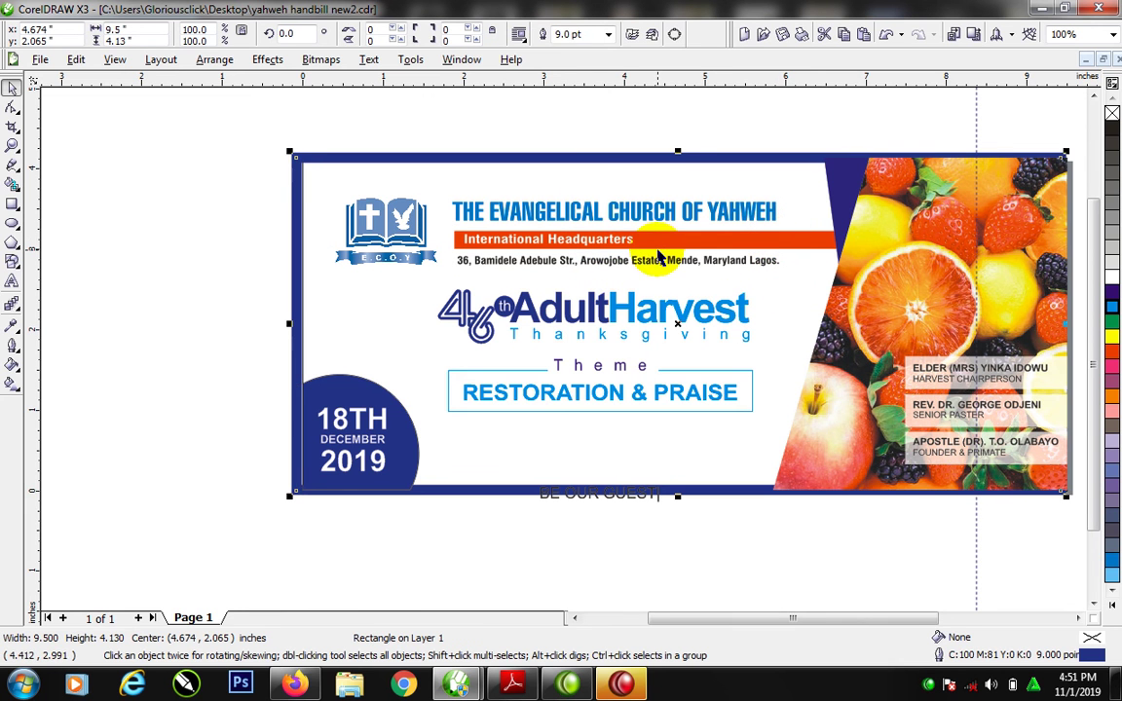
key("ctrl+z")
Narrow the church name, "International Headquarters" and the address together to about 3.77 in wide
left_click_drag(425, 119, 804, 281)
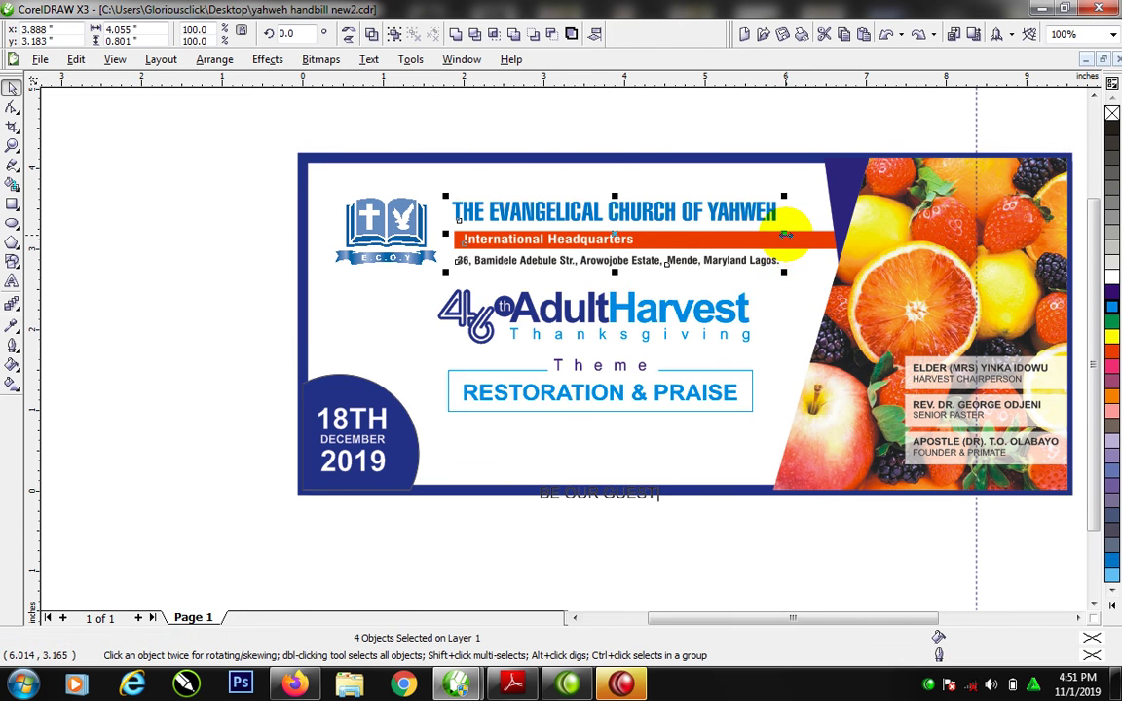
left_click_drag(785, 235, 761, 234)
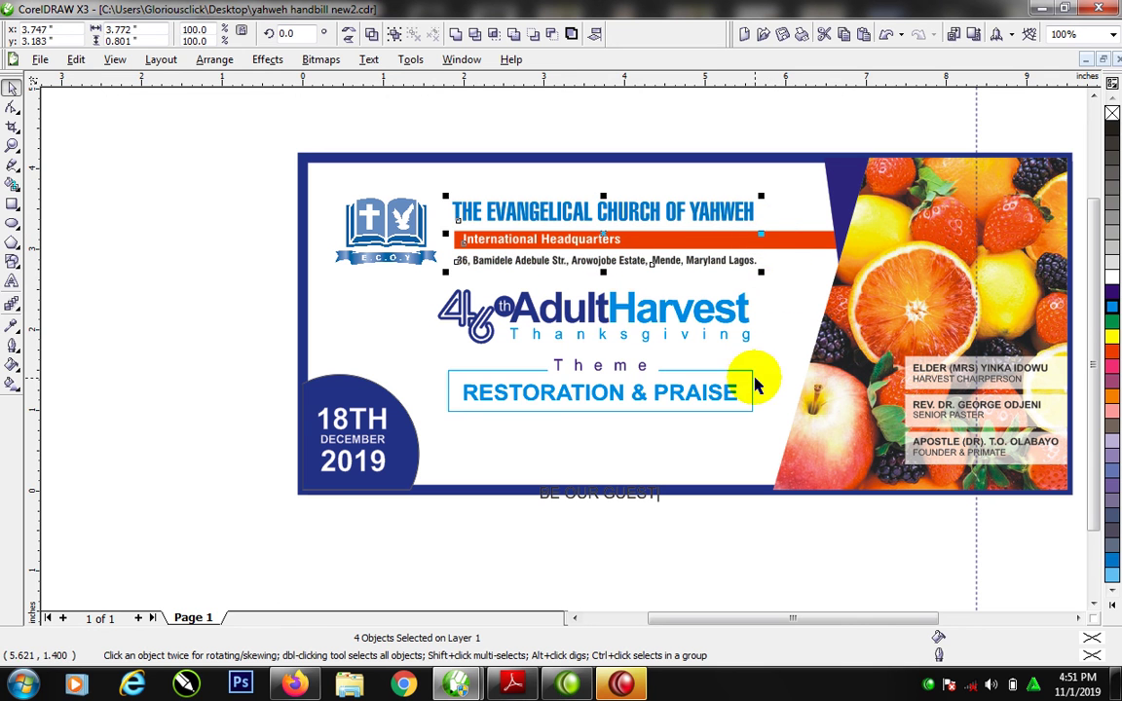
Move "BE OUR GUEST" inside the envelope below the theme frame and draw a rectangle about 5.16 × 0.58 in around it
left_click_drag(631, 498, 524, 448)
left_click(12, 203)
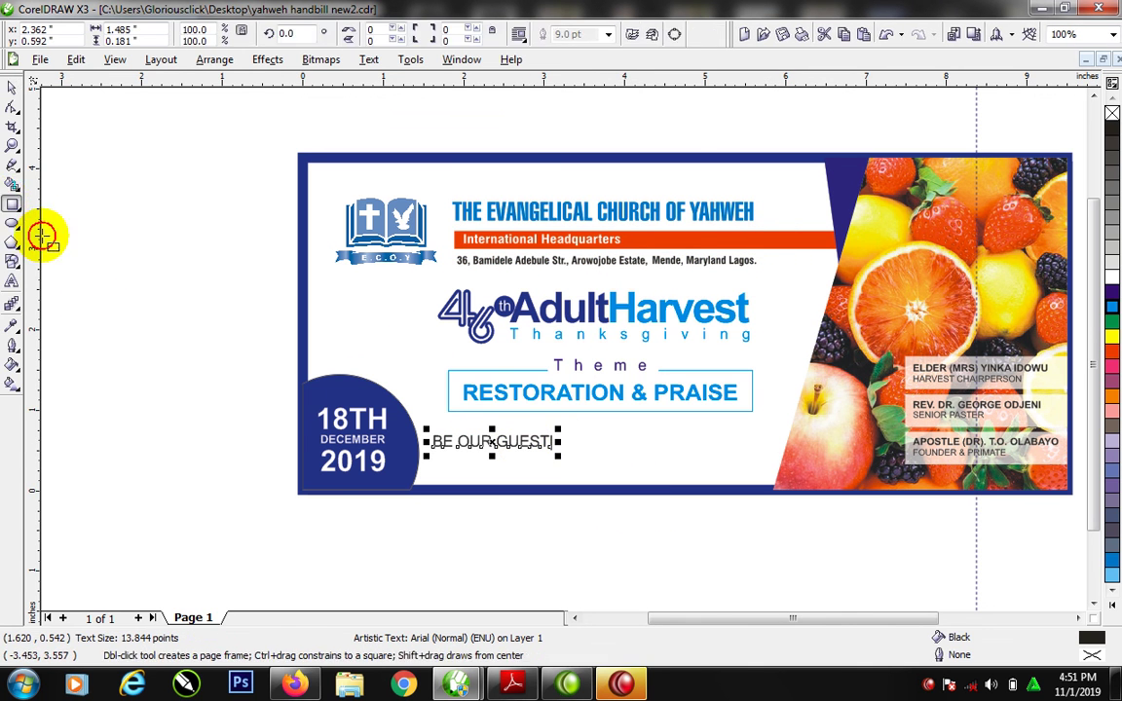
left_click_drag(401, 419, 821, 469)
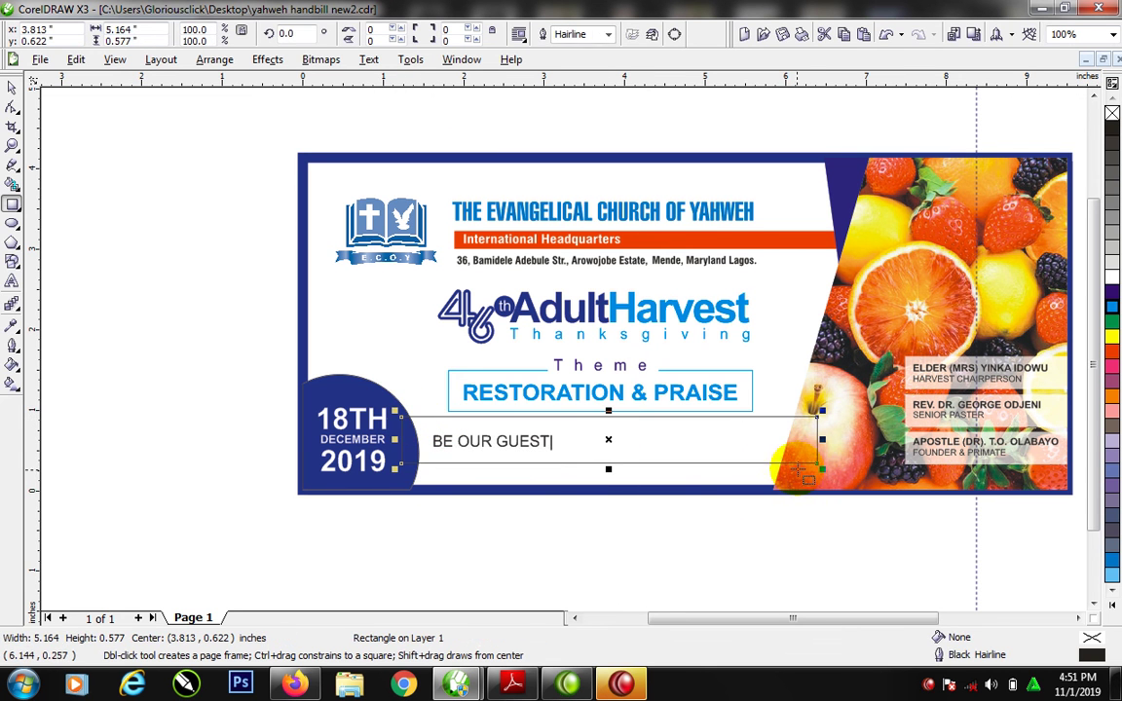
Turn the rectangle into an outline-free 10% cyan strip behind the text, date badge and photo, shifted slightly down
key("space")
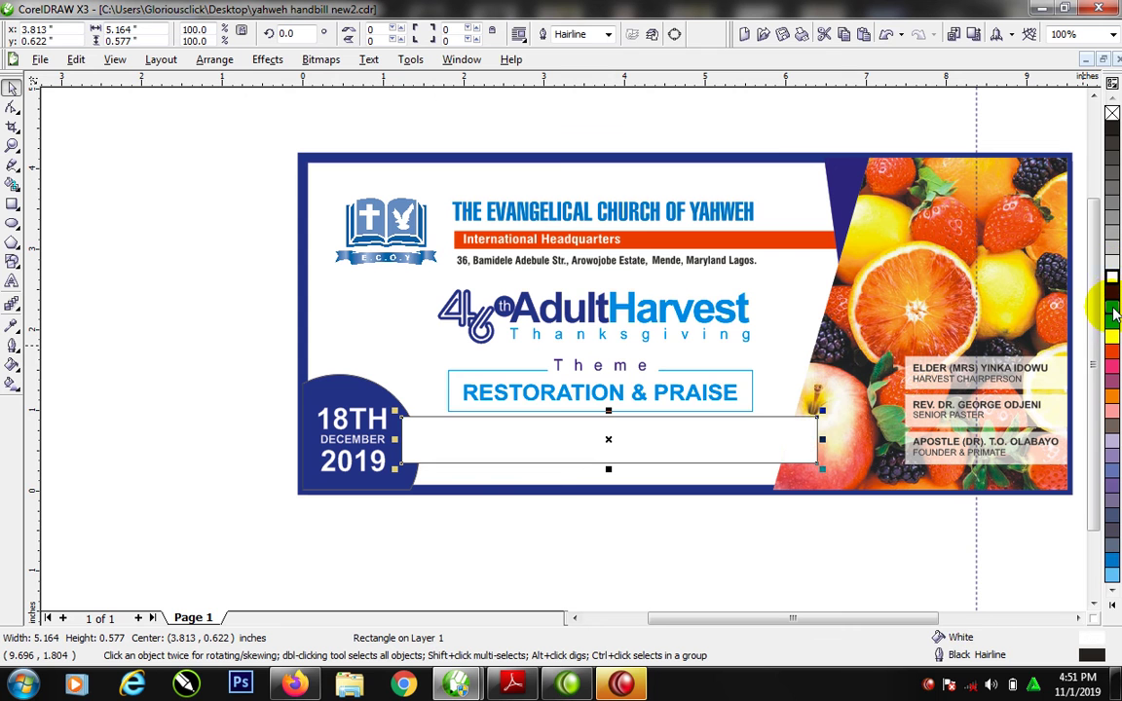
left_click(1113, 277)
right_click(1112, 114)
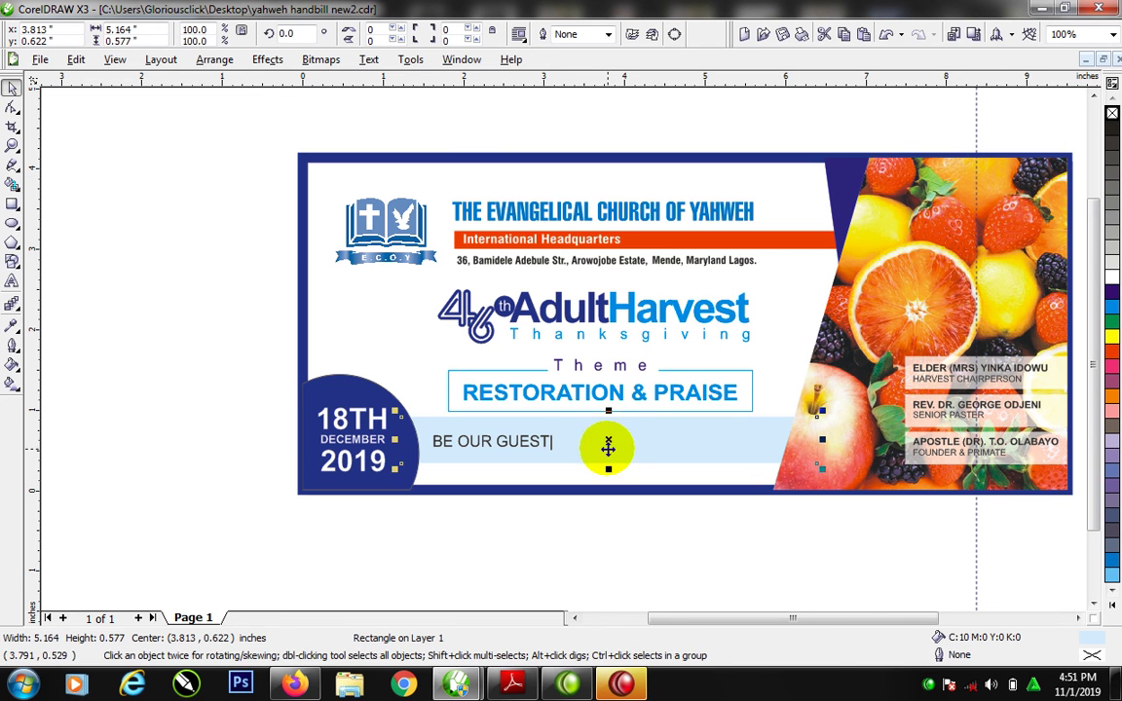
key("Down")
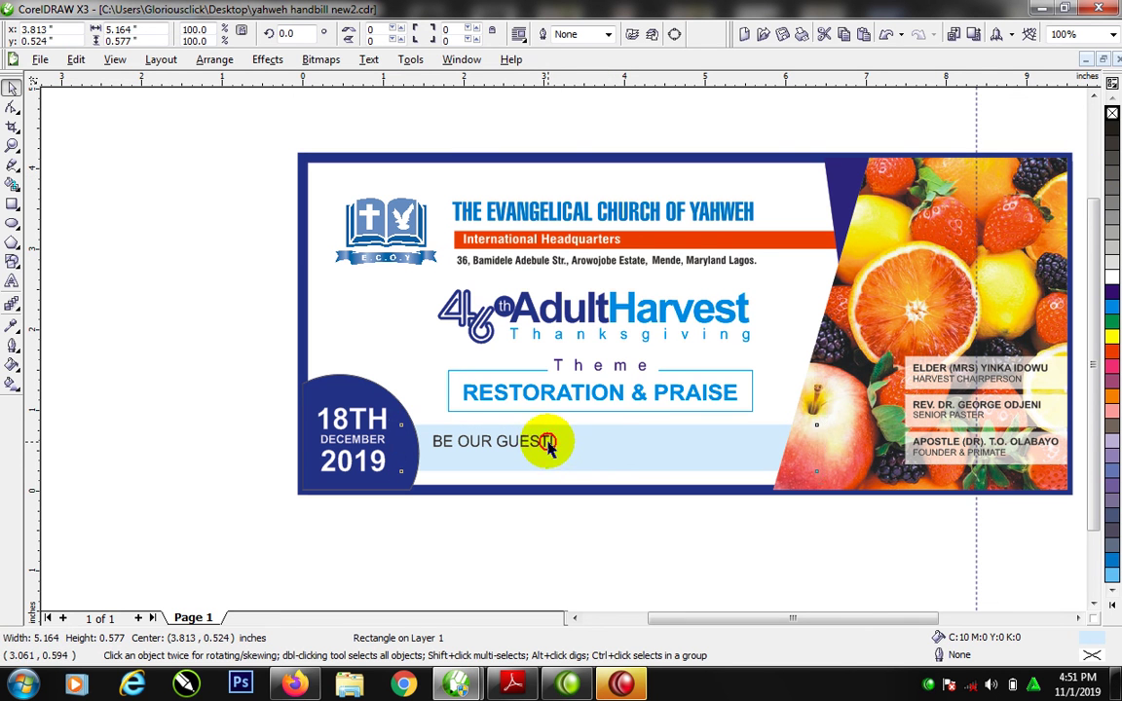
Shrink "BE OUR GUEST" to about 8.26 pt and color it cyan
left_click(549, 446)
left_click_drag(561, 446, 519, 439)
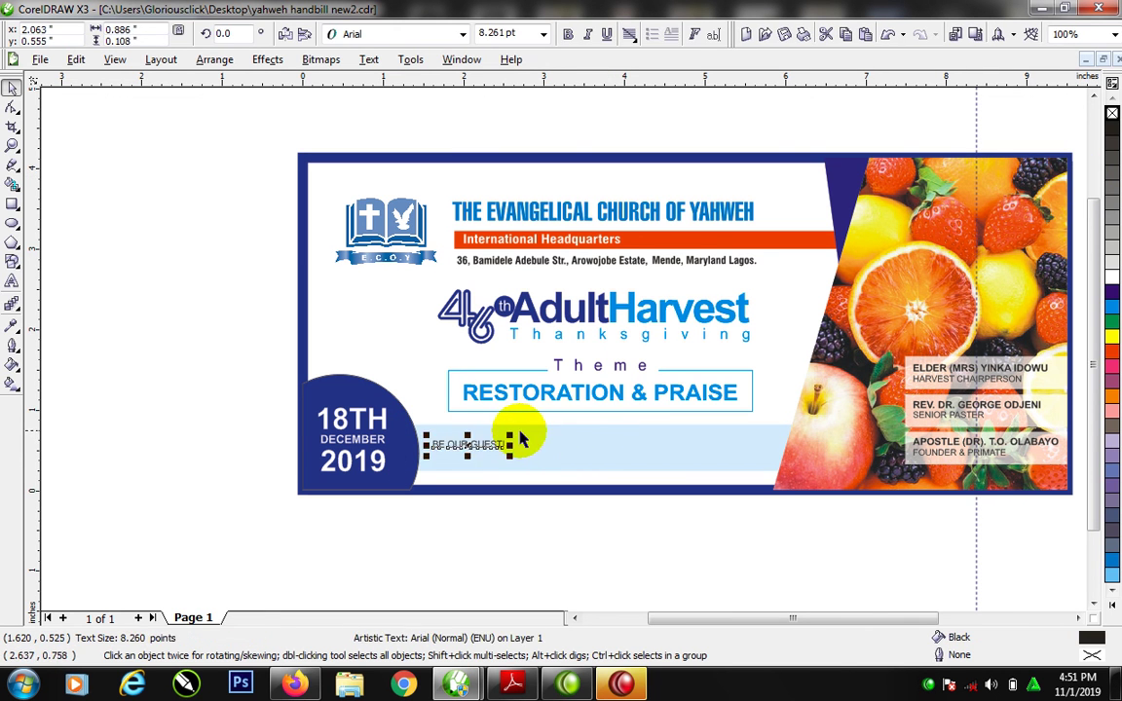
left_click(1111, 302)
Reduce the light blue strip's height to about 0.4 in and move "BE OUR GUEST" slightly left and down within it
left_click(612, 425)
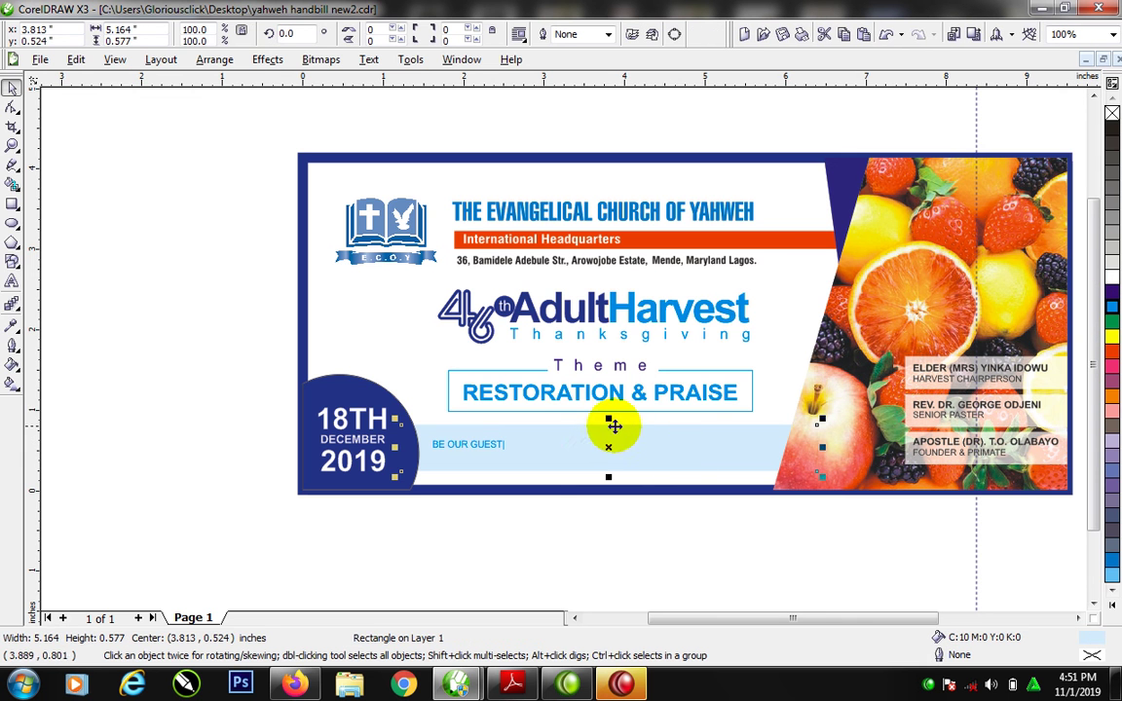
left_click_drag(608, 417, 608, 425)
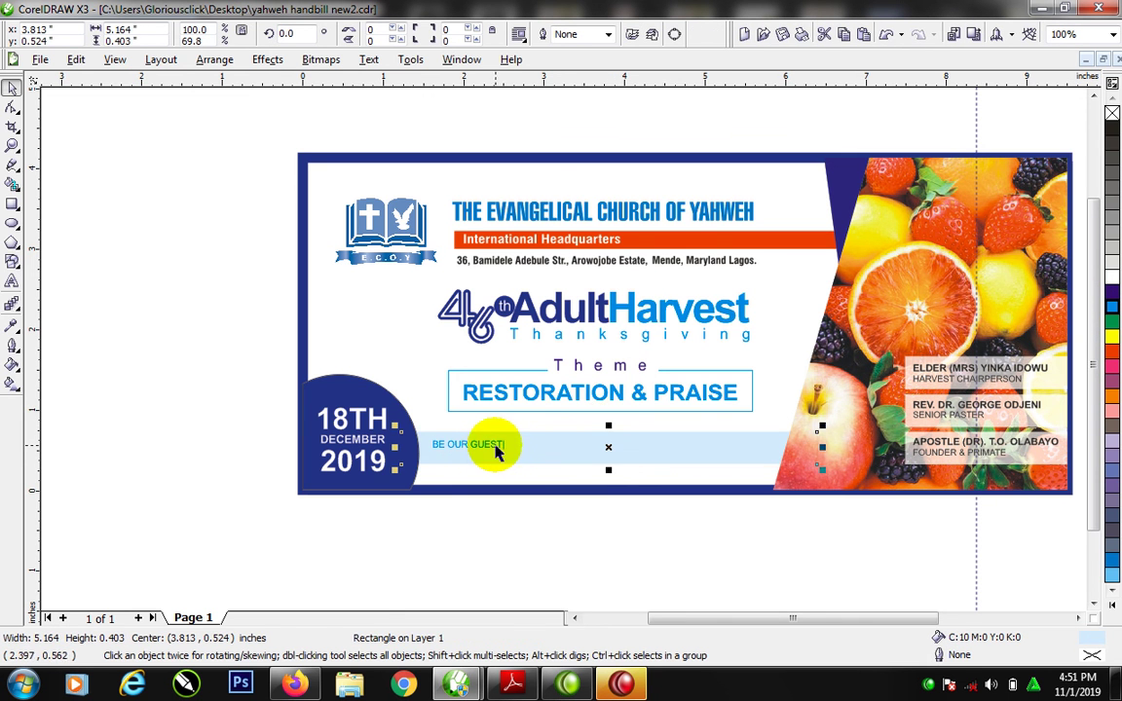
left_click_drag(497, 451, 489, 450)
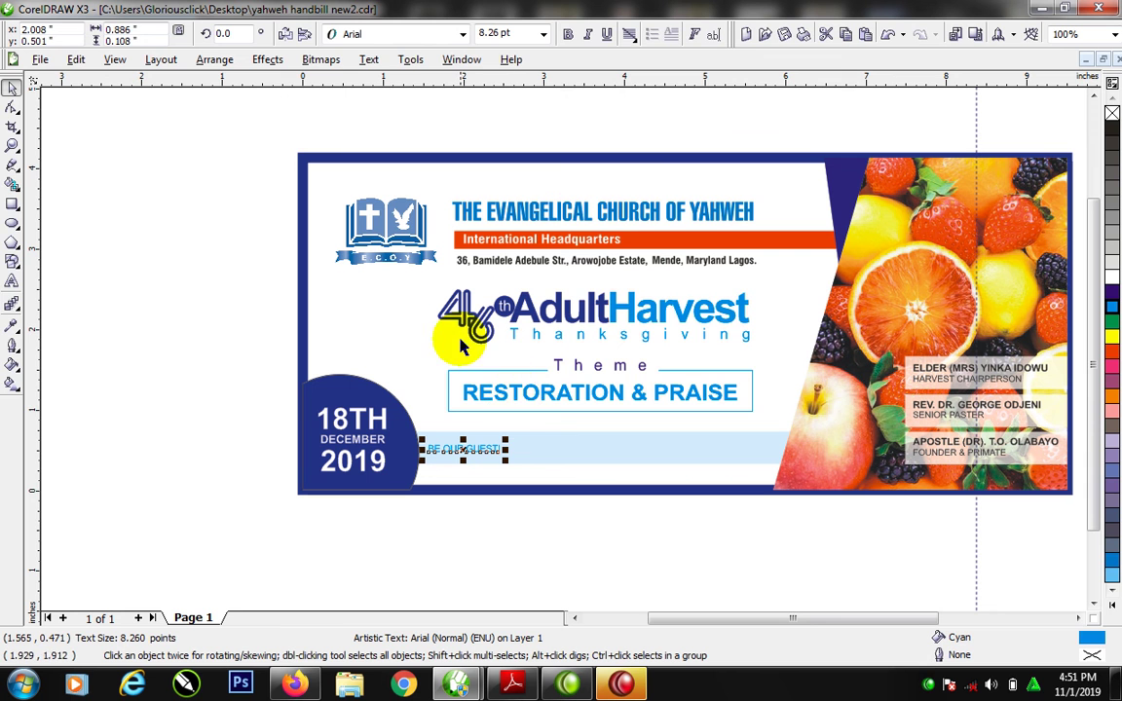
Move the event title and framed theme block slightly up, away from the light blue strip
left_click_drag(417, 284, 757, 426)
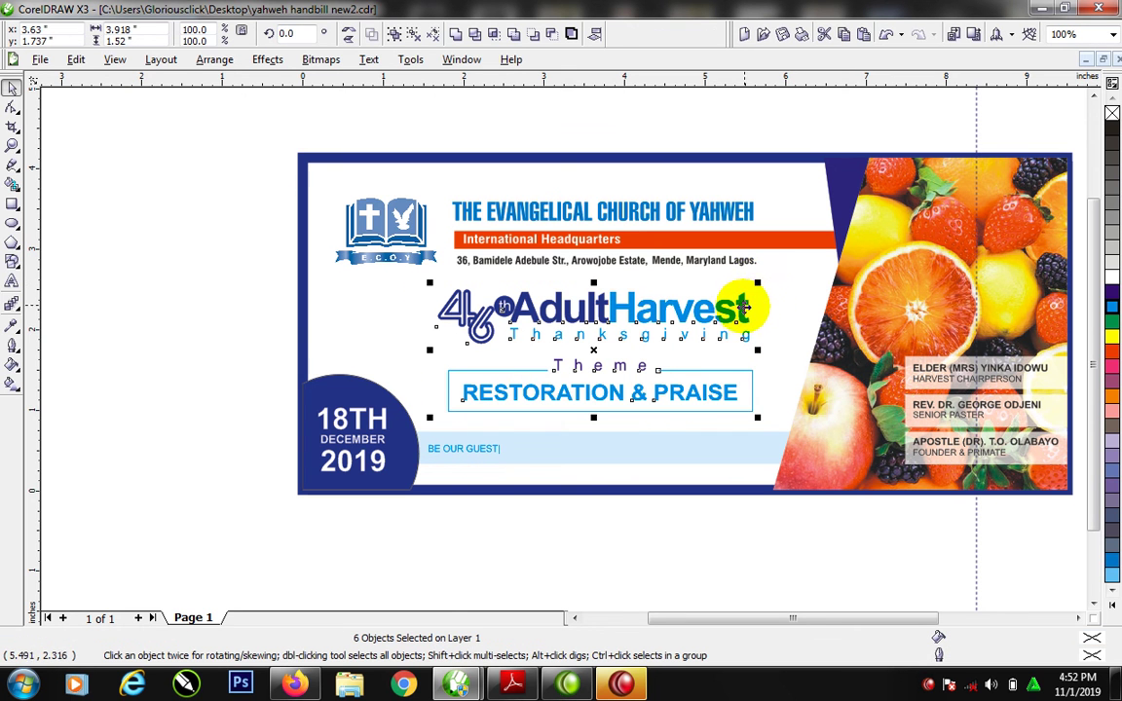
left_click_drag(743, 309, 743, 304)
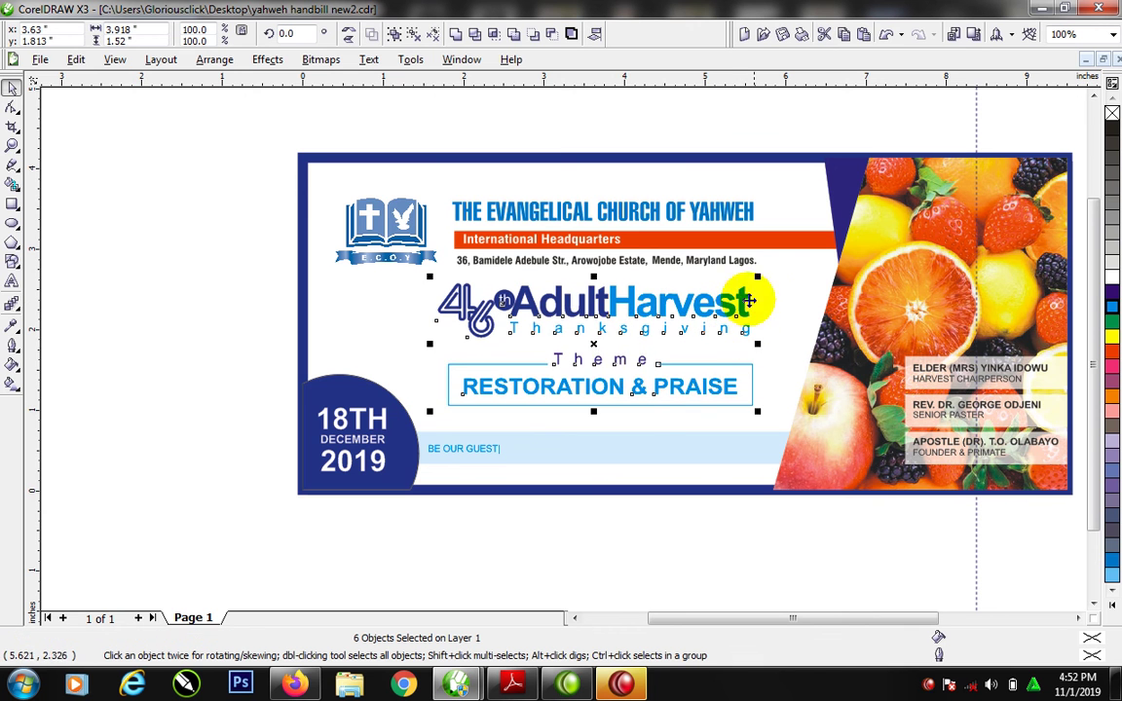
key("F3")
key("F2")
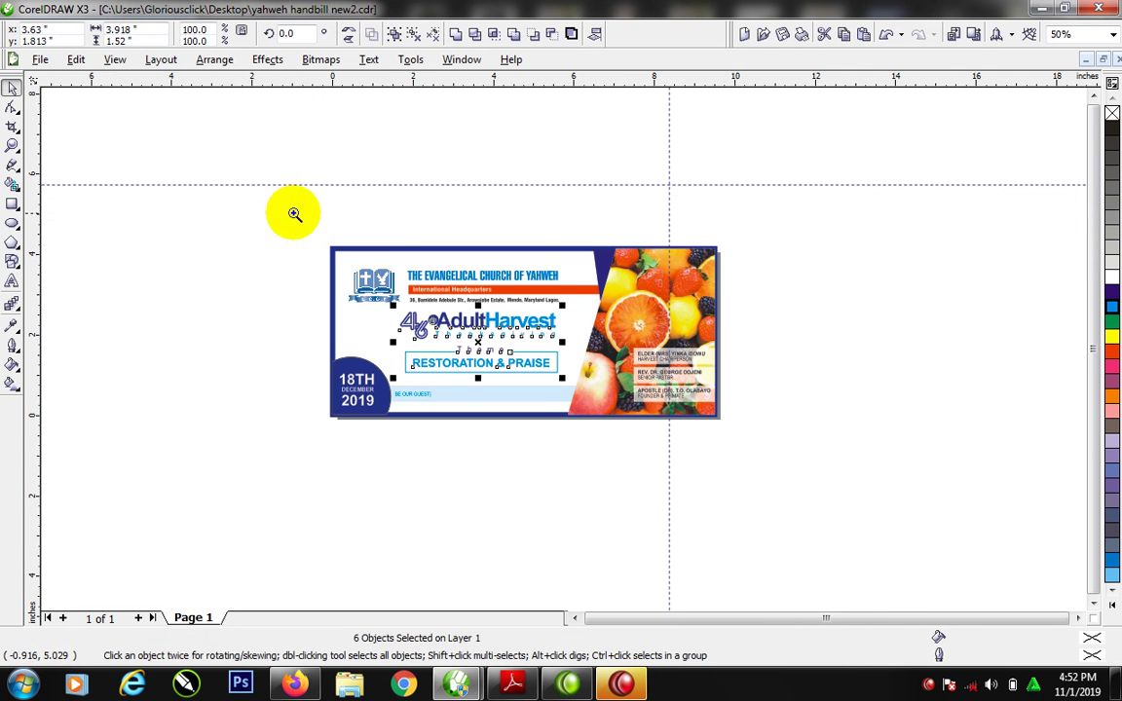
left_click_drag(293, 215, 769, 448)
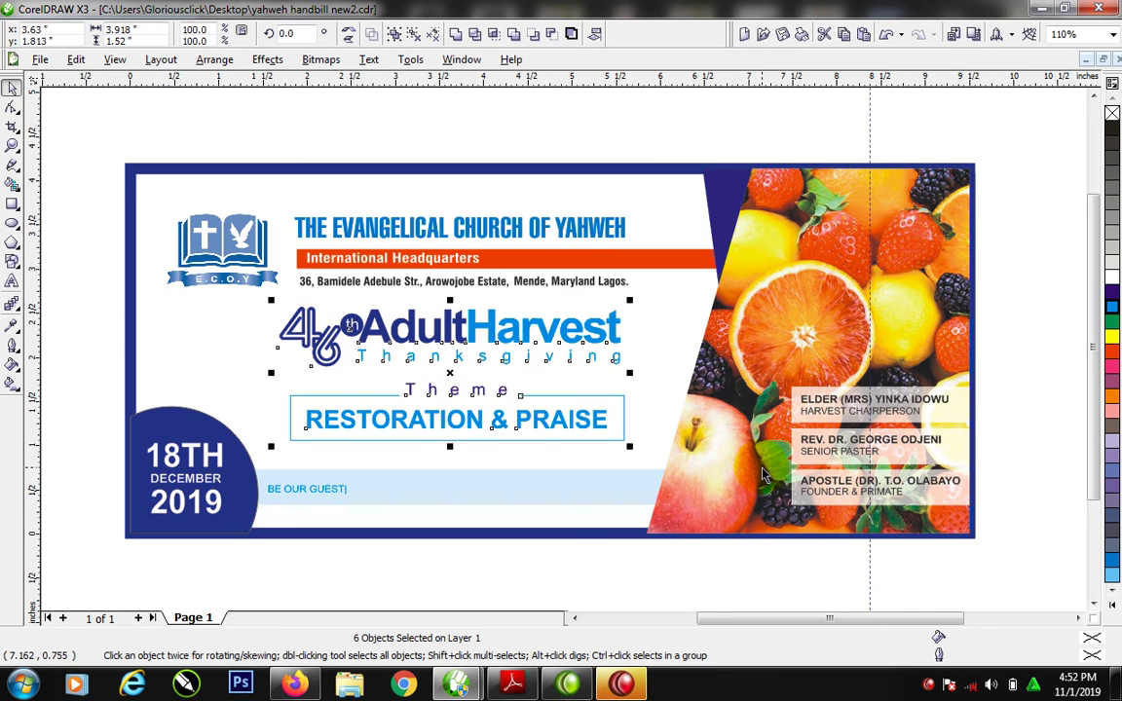